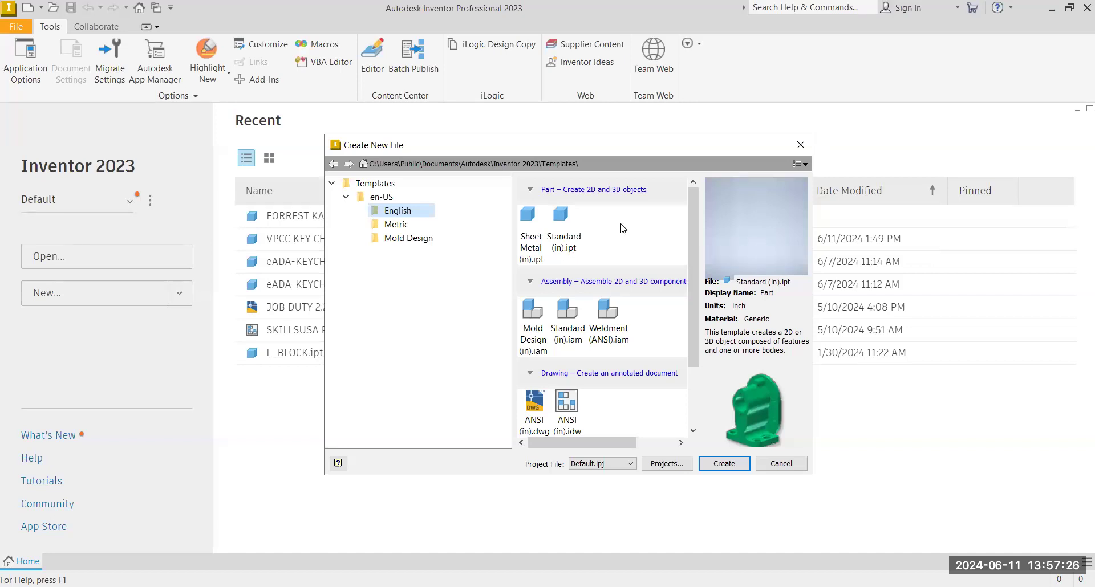
Create a new part from the Standard (in).ipt template and start a 2D sketch on the front (XY) plane.
click(561, 224)
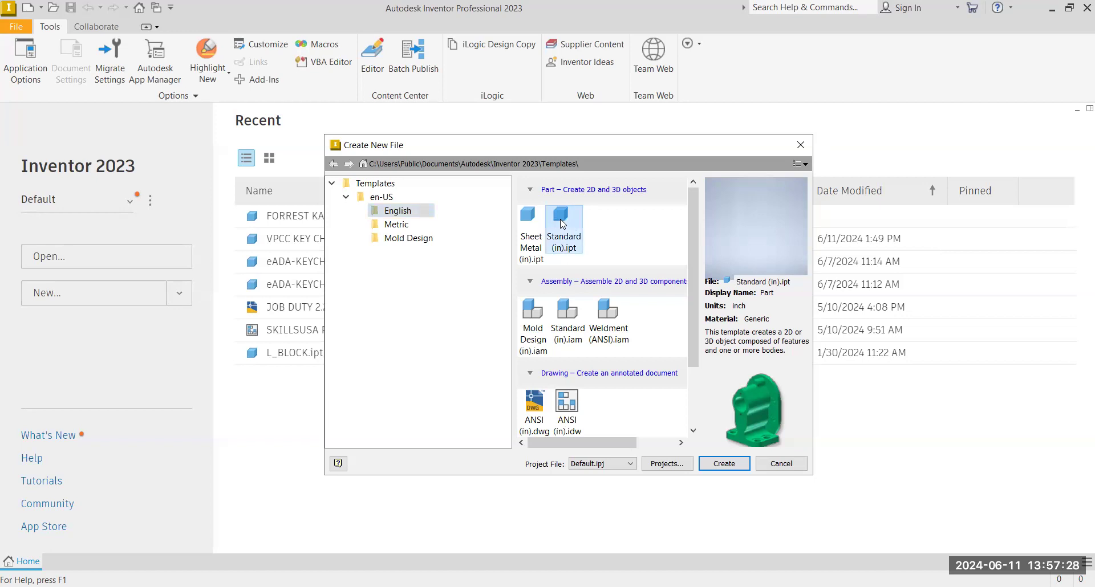
click(717, 468)
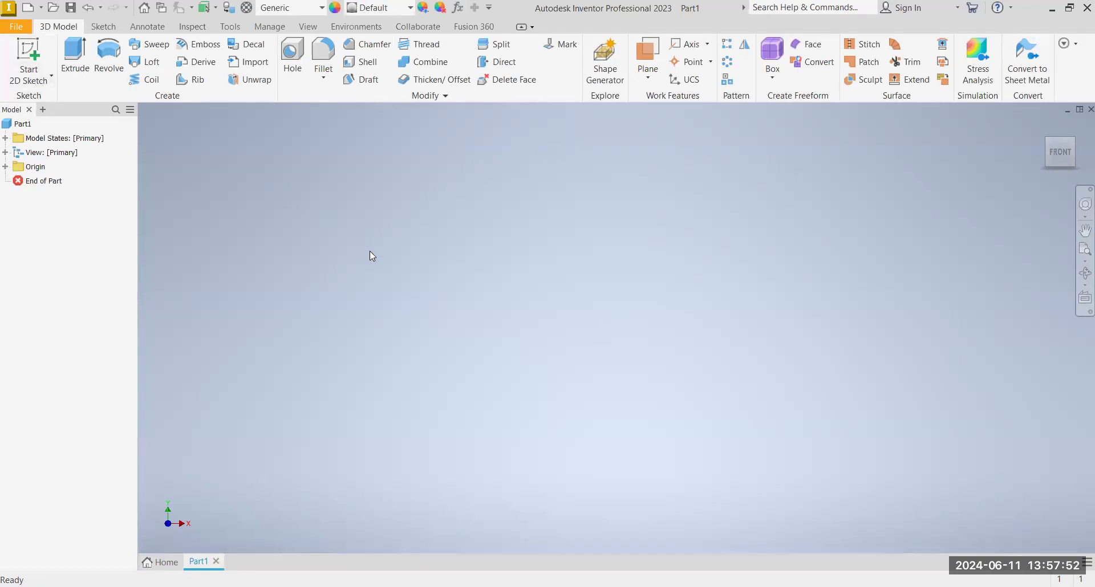
click(25, 77)
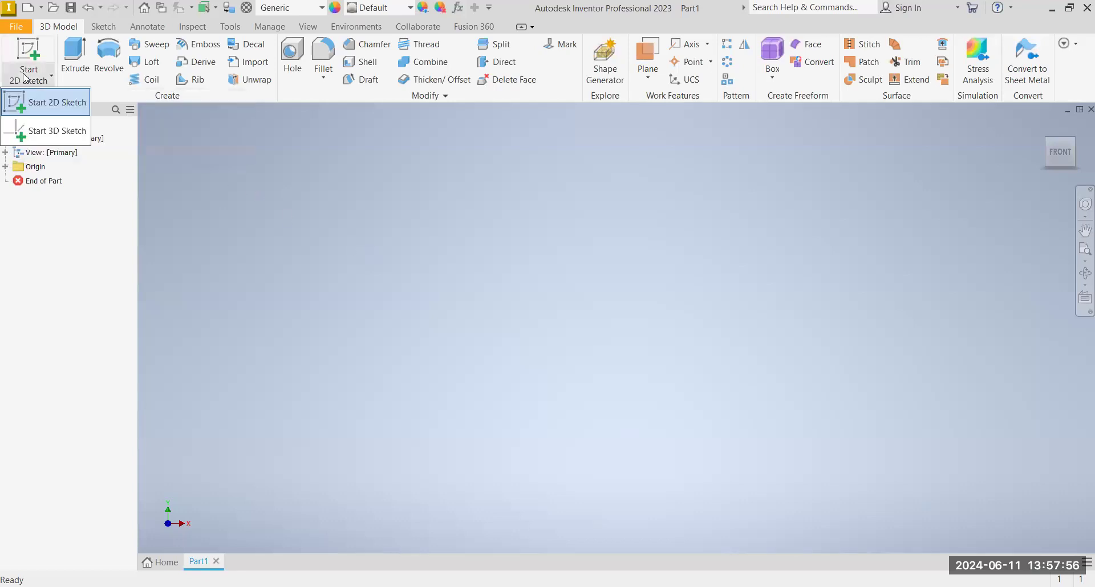
click(37, 106)
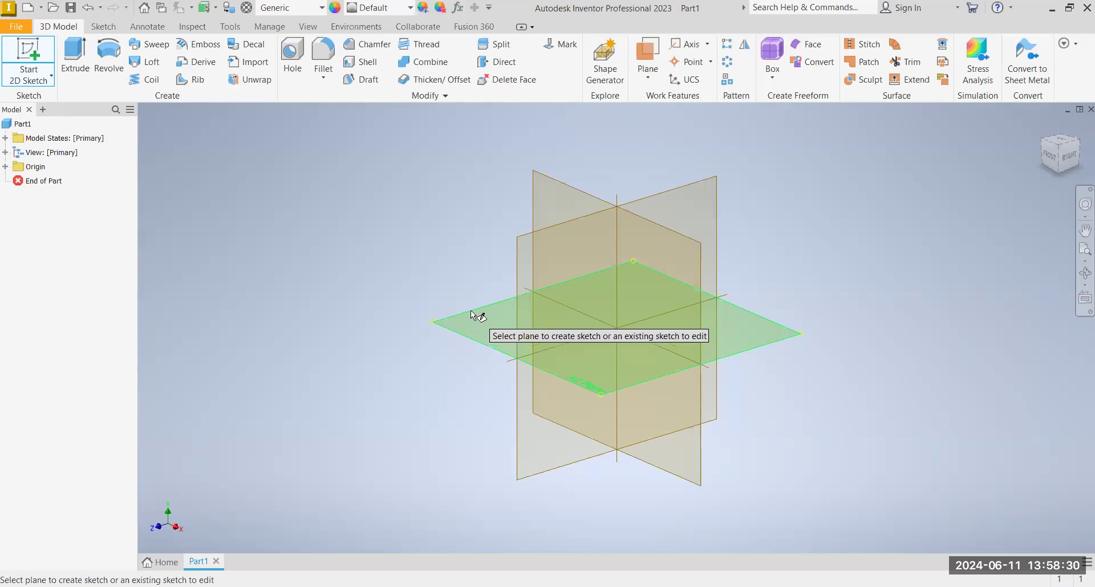
click(549, 200)
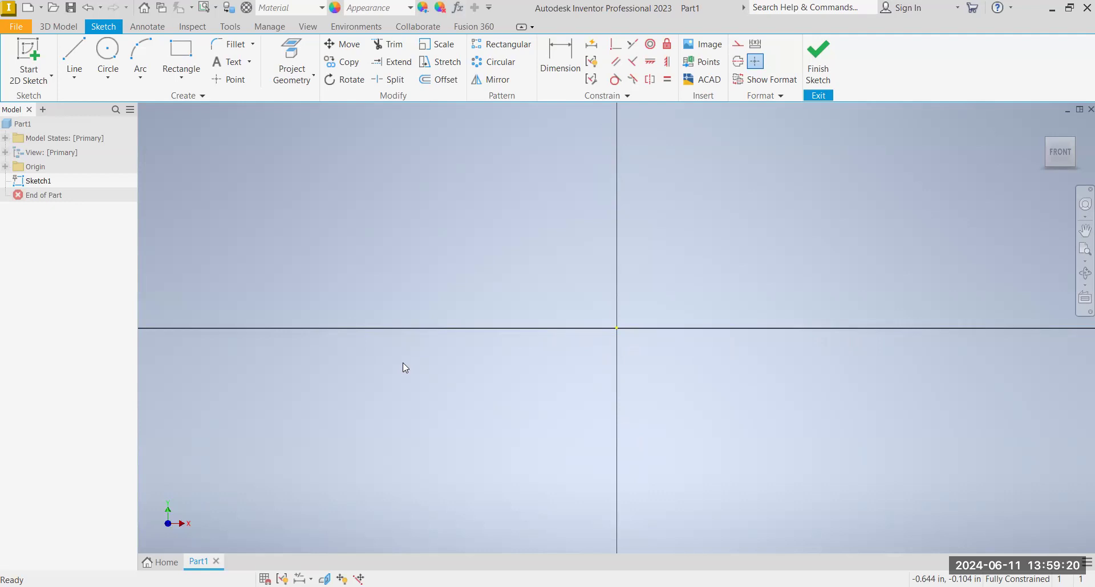
Draw a center-point rectangle at the origin, 2.5 in wide and 1 in high.
click(181, 82)
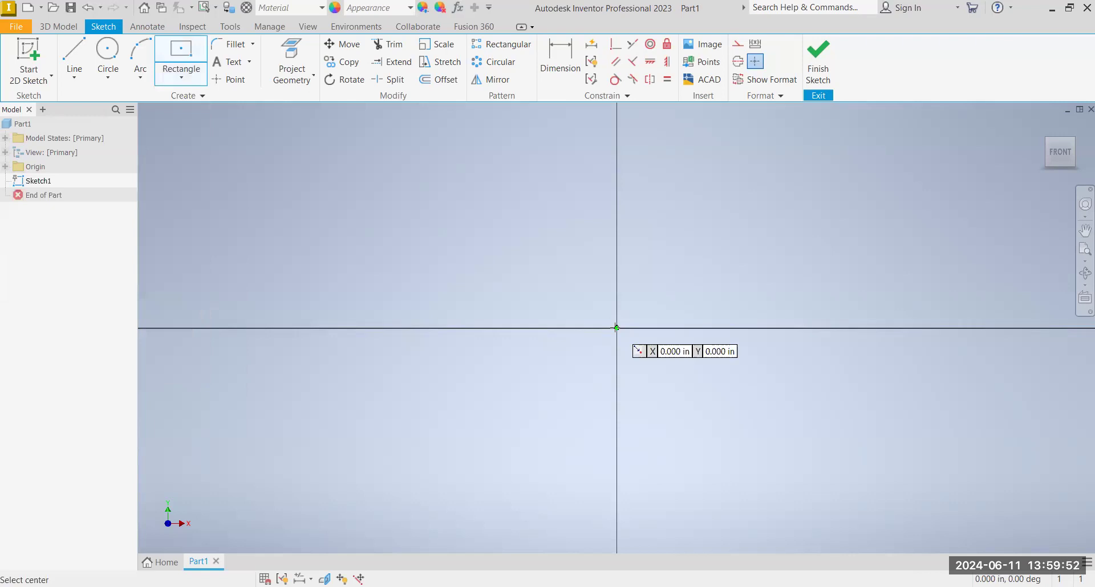
click(616, 328)
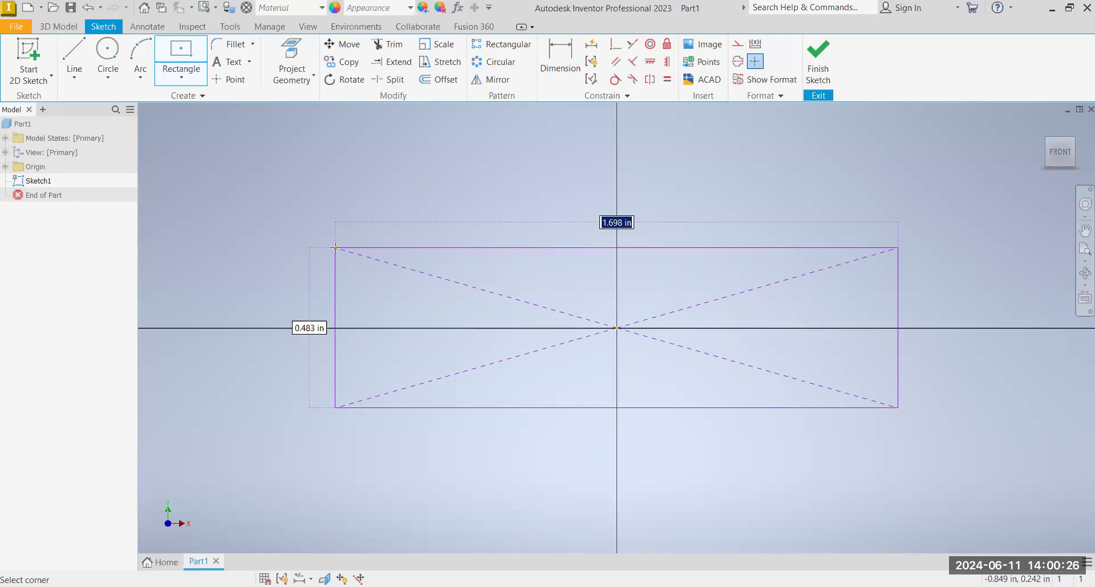
text(2)
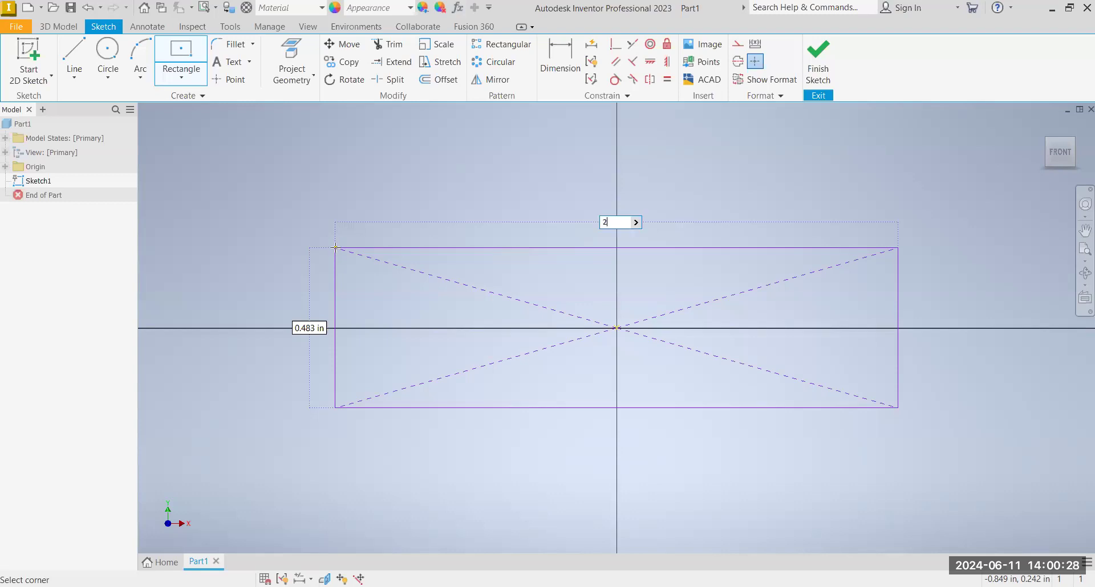
text(.5)
key(Tab)
text(1)
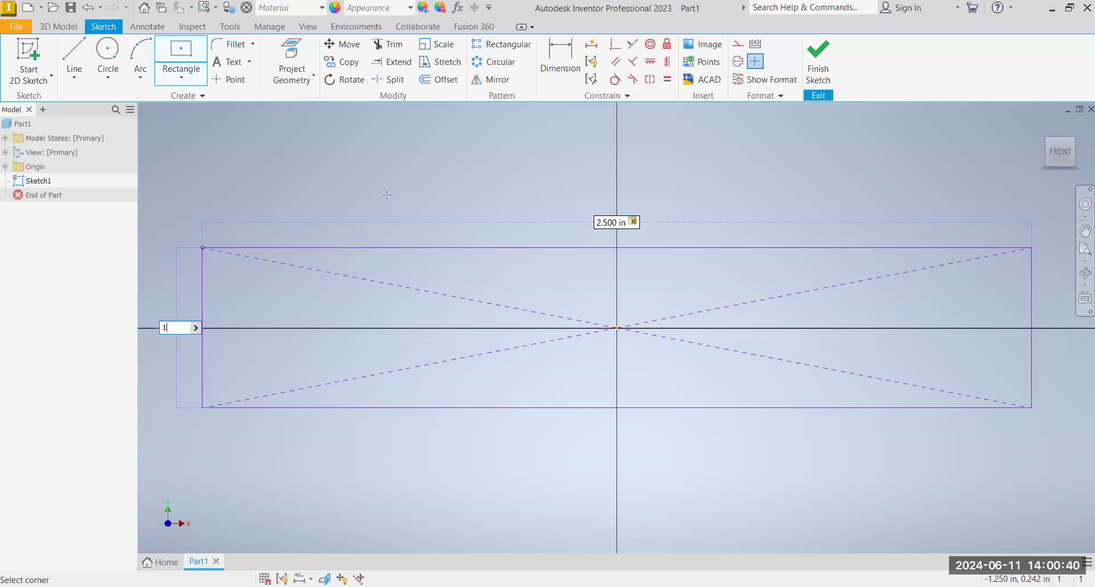
key(Return)
right_click(667, 223)
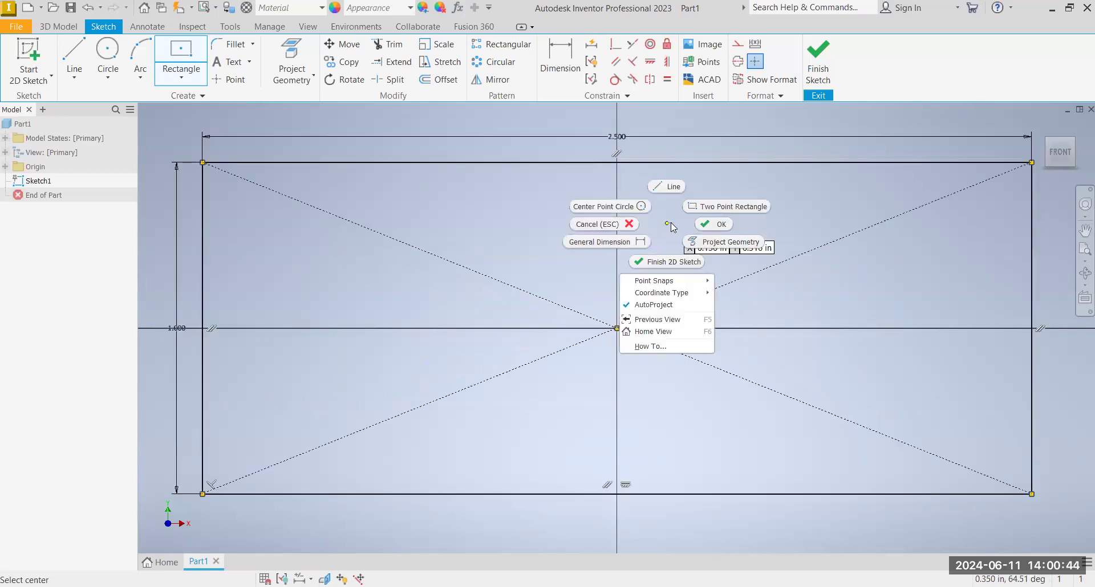
click(718, 224)
Examine the dimensioned rectangle at different zoom levels and pan positions.
scroll(671, 263, down, 5)
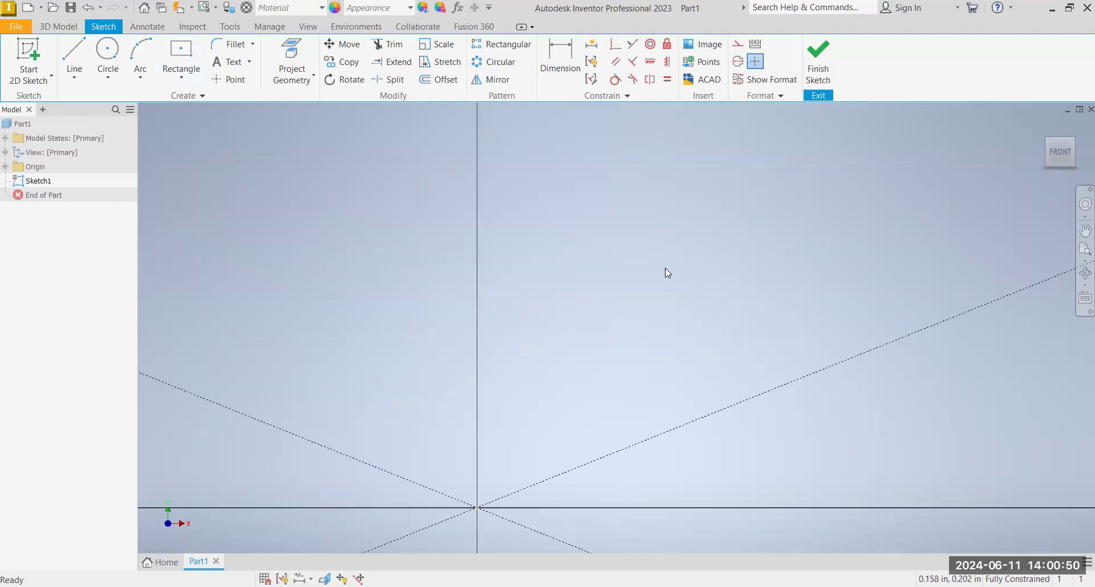
scroll(661, 277, up, 10)
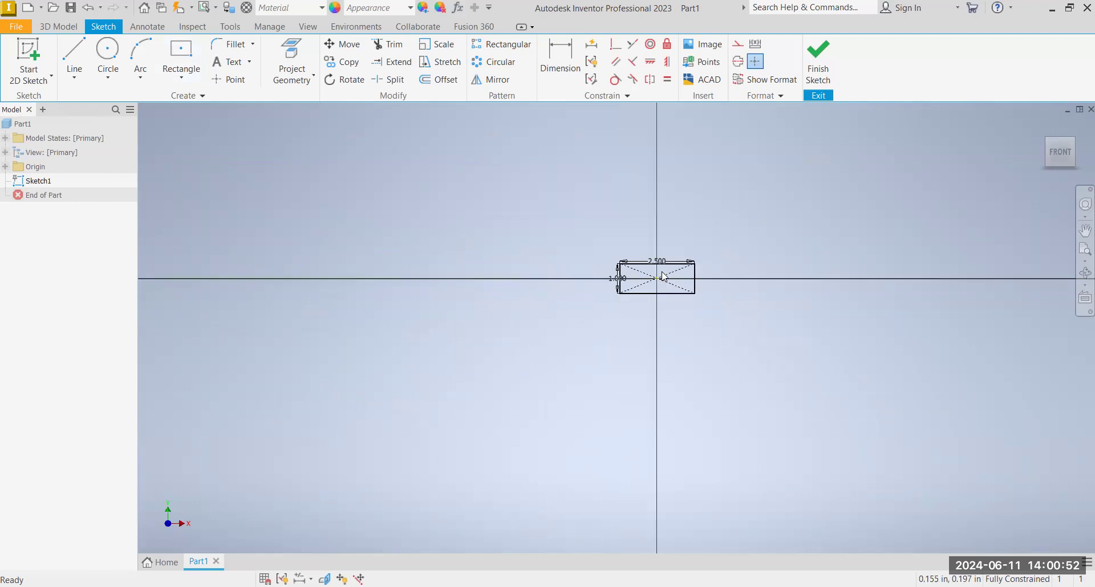
scroll(669, 268, down, 10)
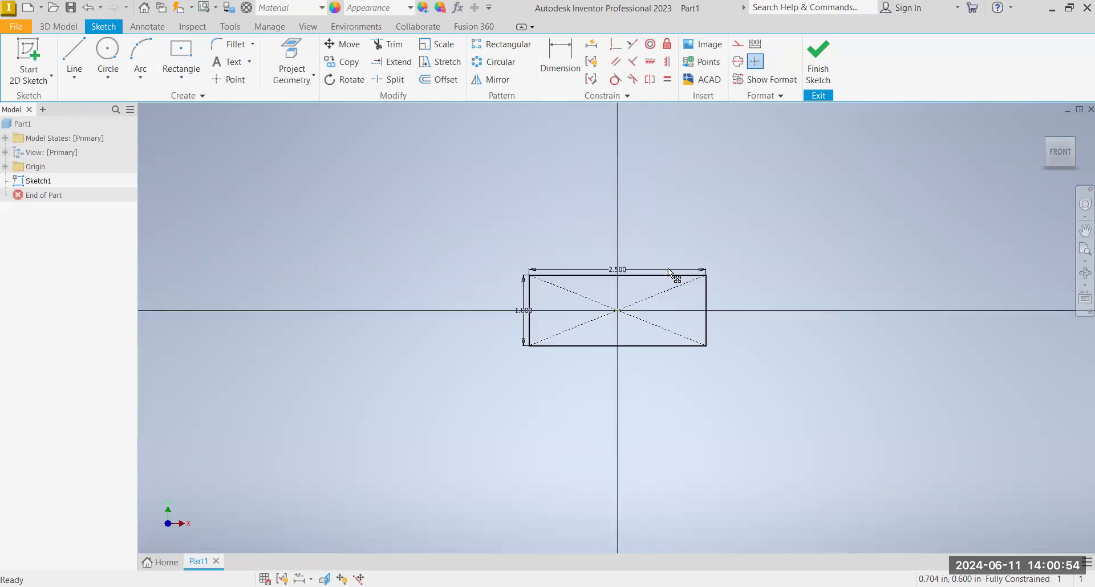
scroll(611, 366, down, 6)
scroll(611, 366, up, 5)
scroll(623, 365, up, 3)
scroll(623, 362, down, 5)
scroll(627, 357, up, 4)
scroll(630, 352, down, 3)
scroll(631, 354, down, 3)
scroll(631, 353, up, 6)
scroll(632, 353, down, 5)
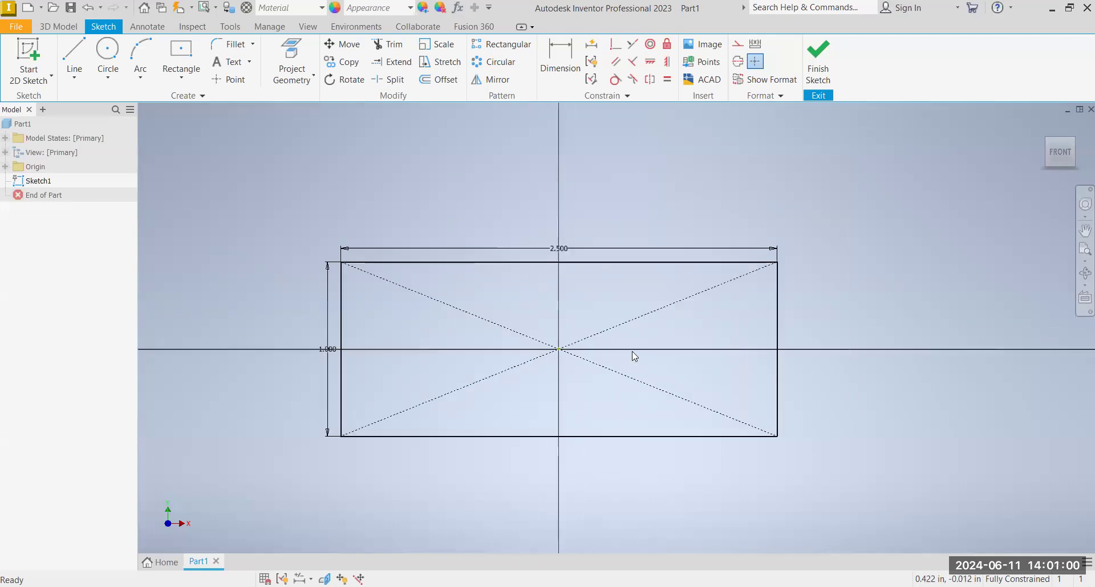
scroll(627, 354, up, 4)
scroll(603, 358, up, 4)
scroll(604, 357, down, 7)
scroll(606, 357, up, 5)
scroll(610, 358, down, 6)
scroll(613, 358, up, 4)
scroll(613, 356, down, 2)
scroll(613, 356, down, 3)
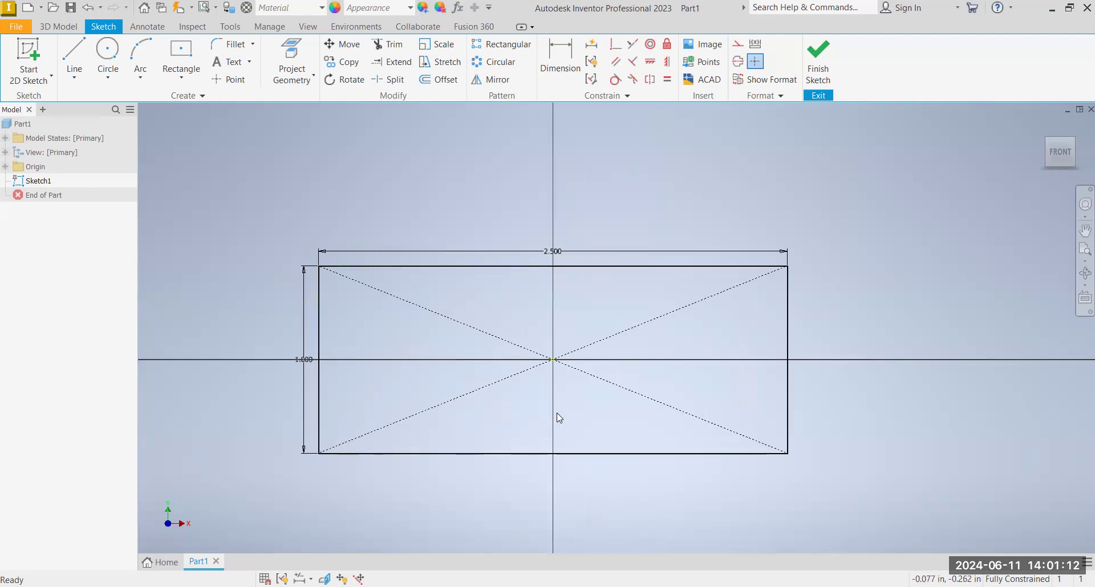
mouse_move(594, 427)
middle_down()
mouse_move(447, 392)
mouse_move(620, 352)
mouse_move(735, 388)
mouse_move(654, 447)
mouse_move(528, 438)
mouse_move(464, 375)
mouse_move(516, 343)
mouse_move(652, 377)
middle_up()
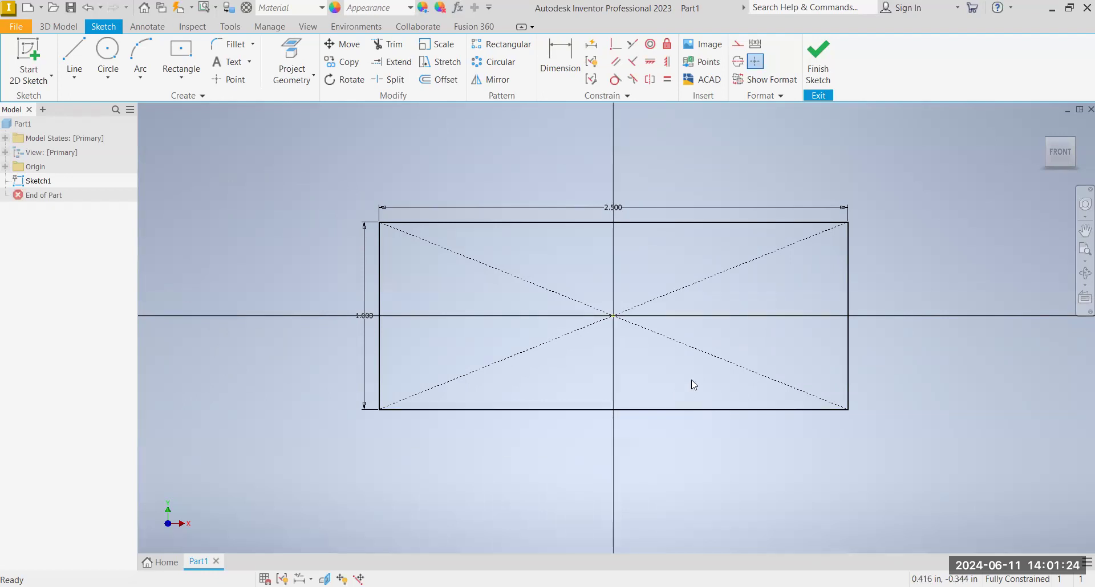
mouse_move(693, 385)
middle_down()
mouse_move(559, 387)
mouse_move(560, 298)
mouse_move(785, 350)
mouse_move(662, 414)
mouse_move(604, 369)
mouse_move(731, 369)
mouse_move(728, 403)
mouse_move(570, 415)
mouse_move(660, 416)
mouse_move(581, 420)
mouse_move(632, 418)
middle_up()
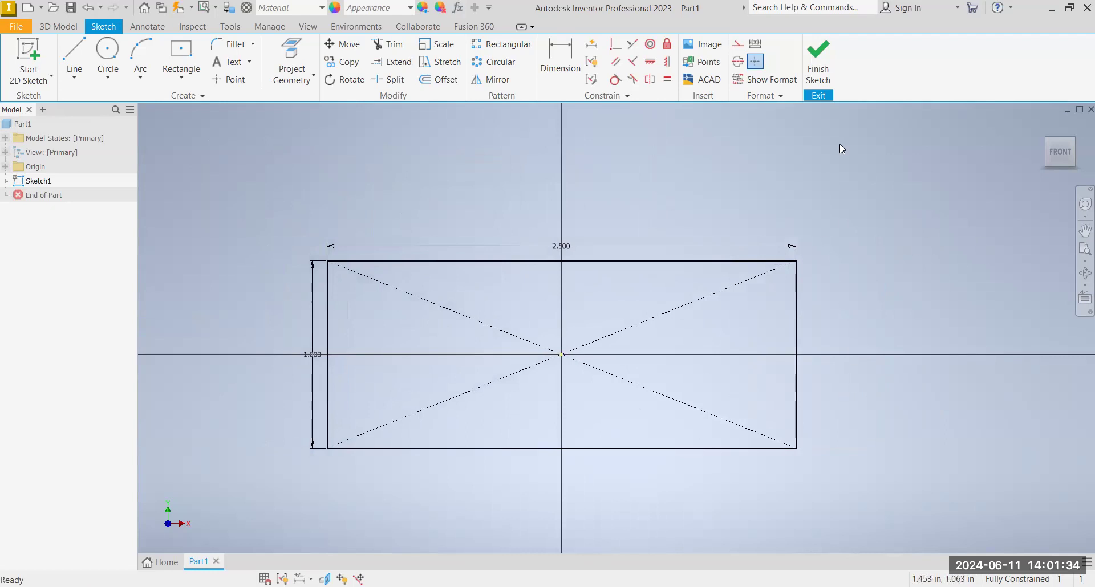
Finish the rectangle sketch and bring the whole profile into view.
click(819, 76)
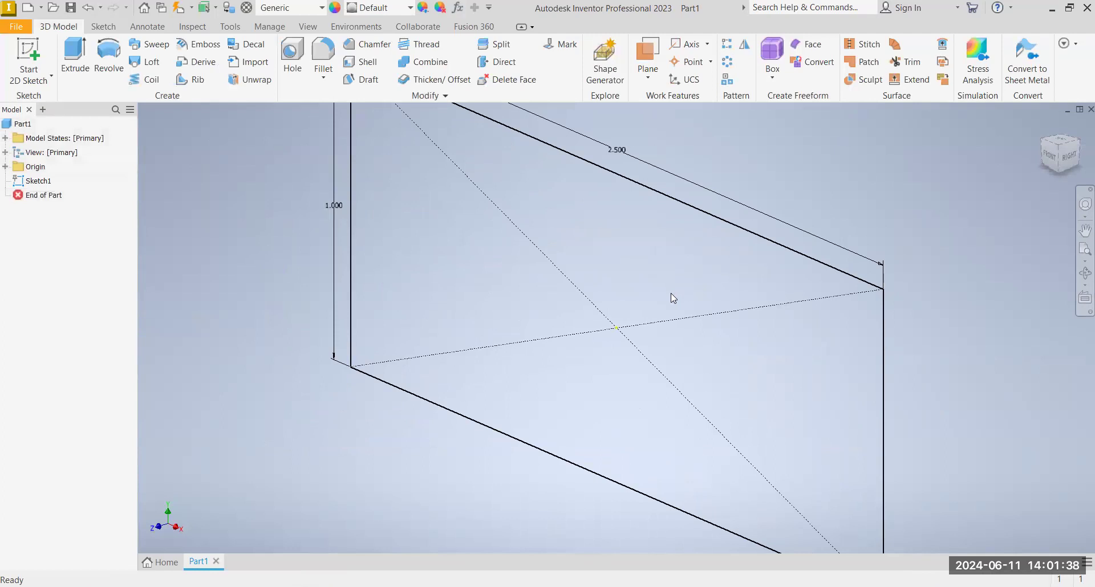
scroll(671, 292, down, 5)
scroll(670, 292, up, 3)
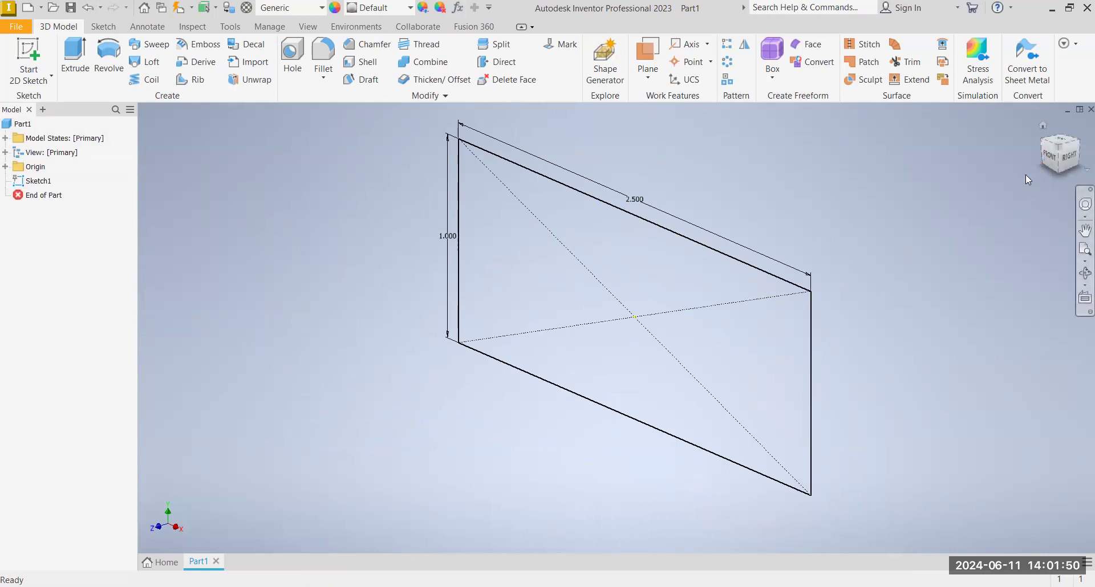
key(F2)
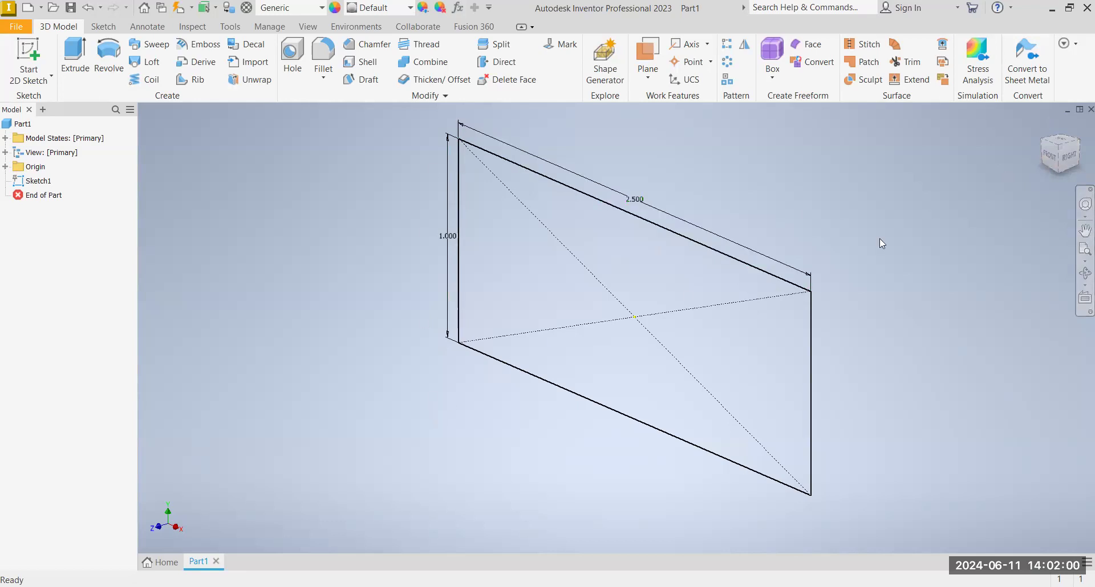
Examine the rectangle sketch from the front, left, back, right, top and bottom, ending at the front view.
click(1049, 163)
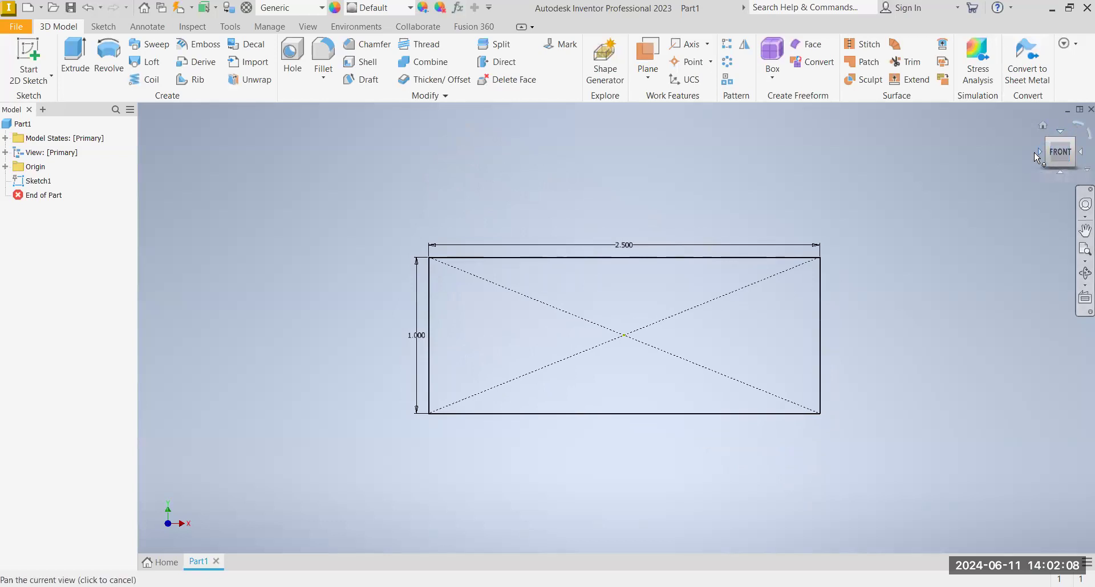
click(1034, 152)
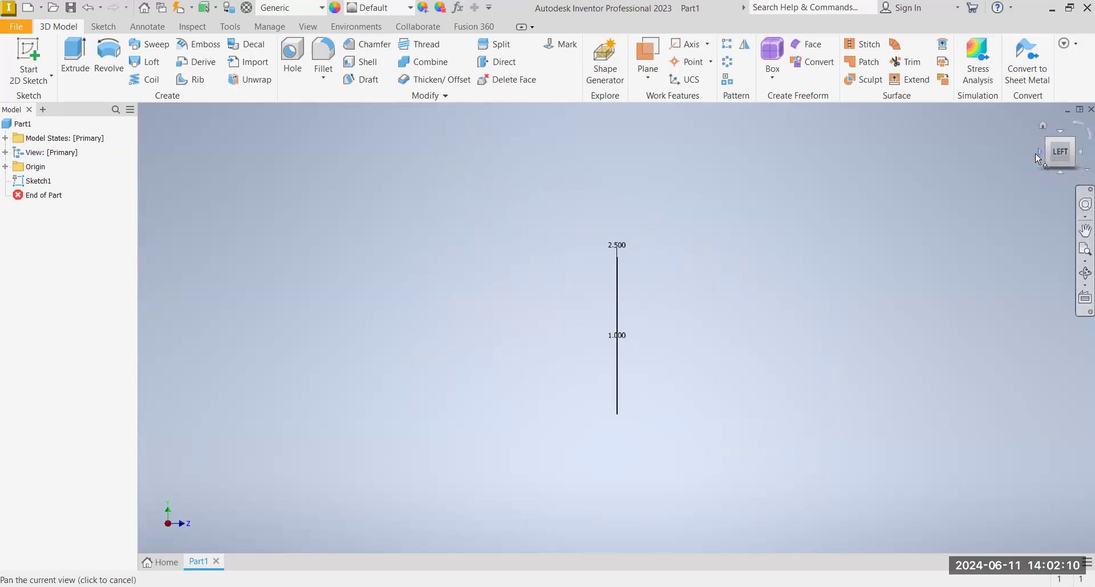
click(1038, 153)
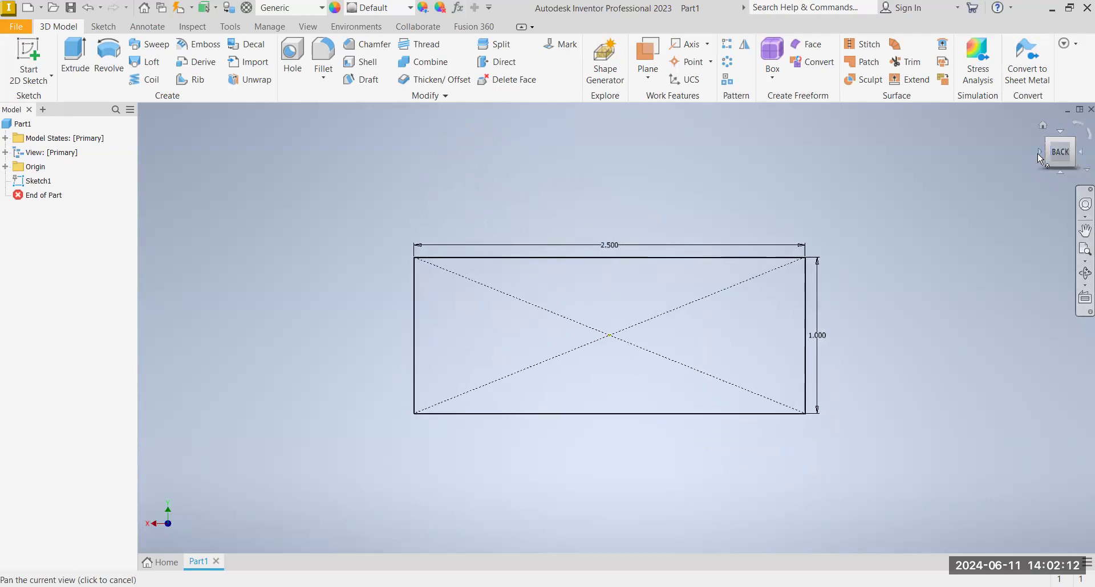
click(1038, 153)
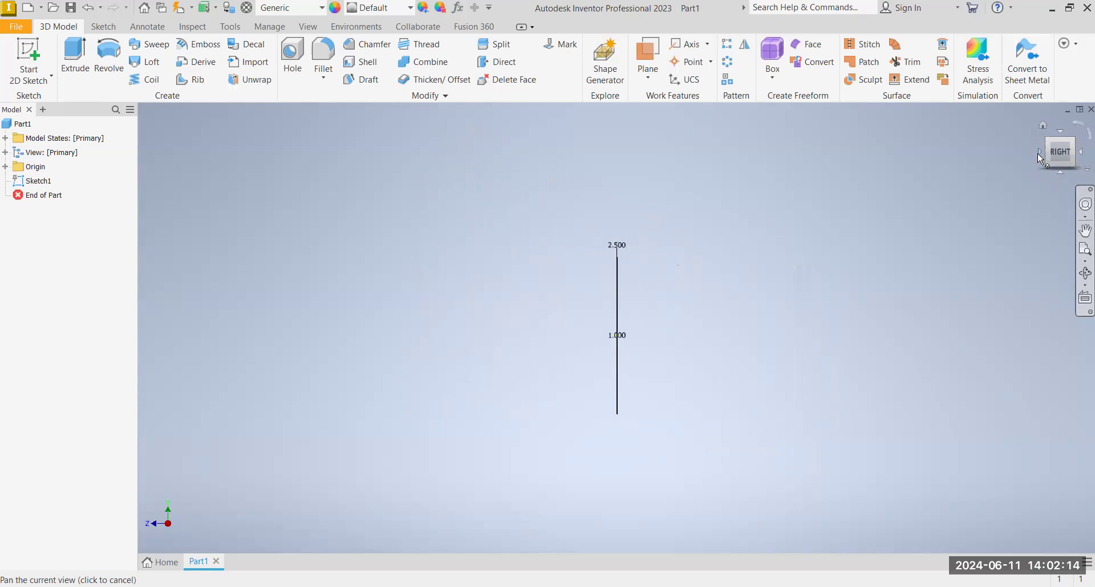
click(1038, 153)
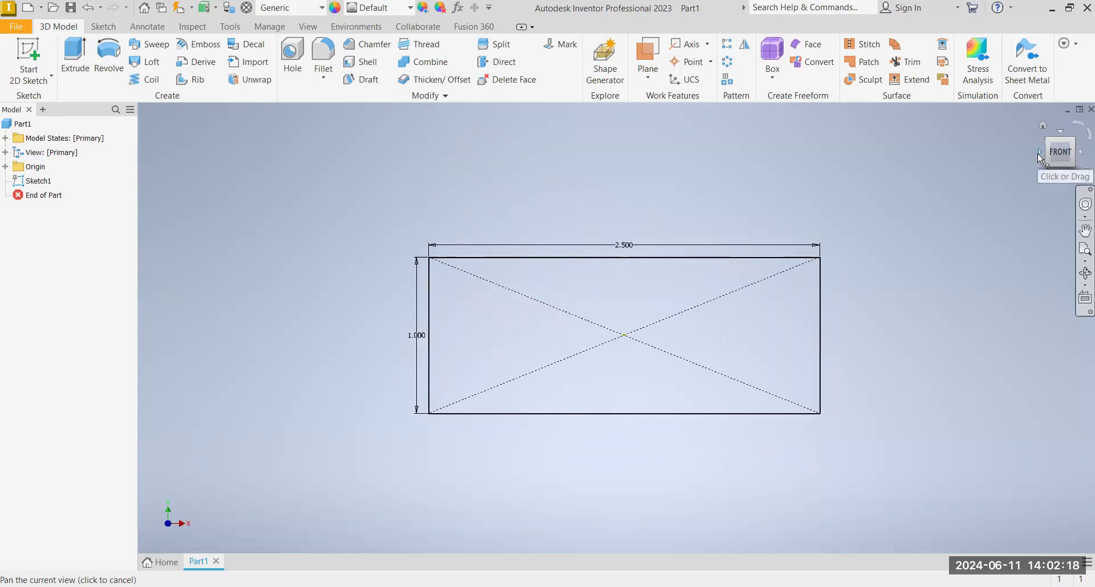
click(1063, 135)
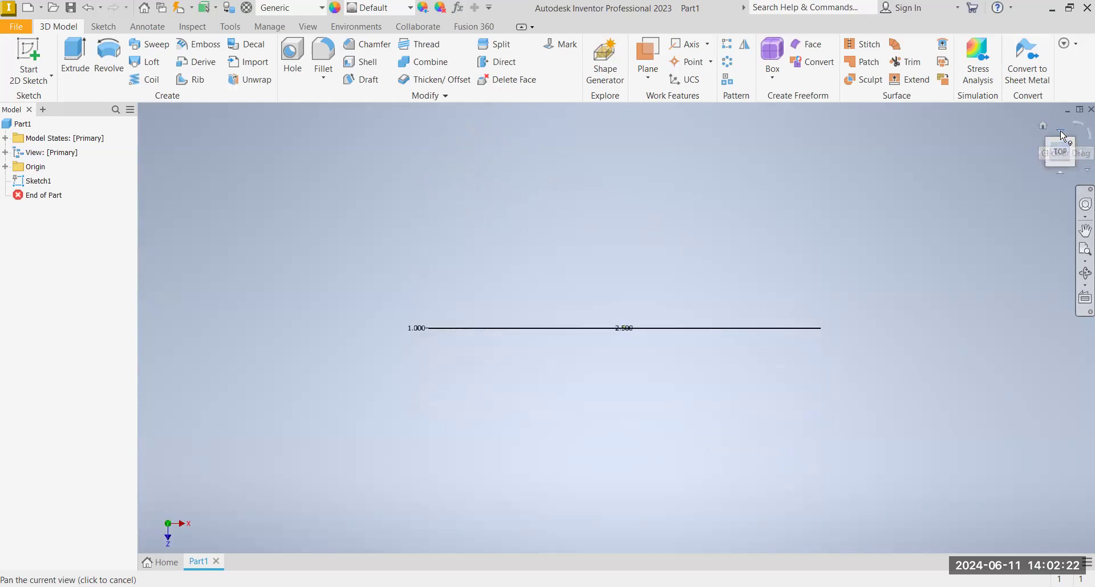
click(1063, 135)
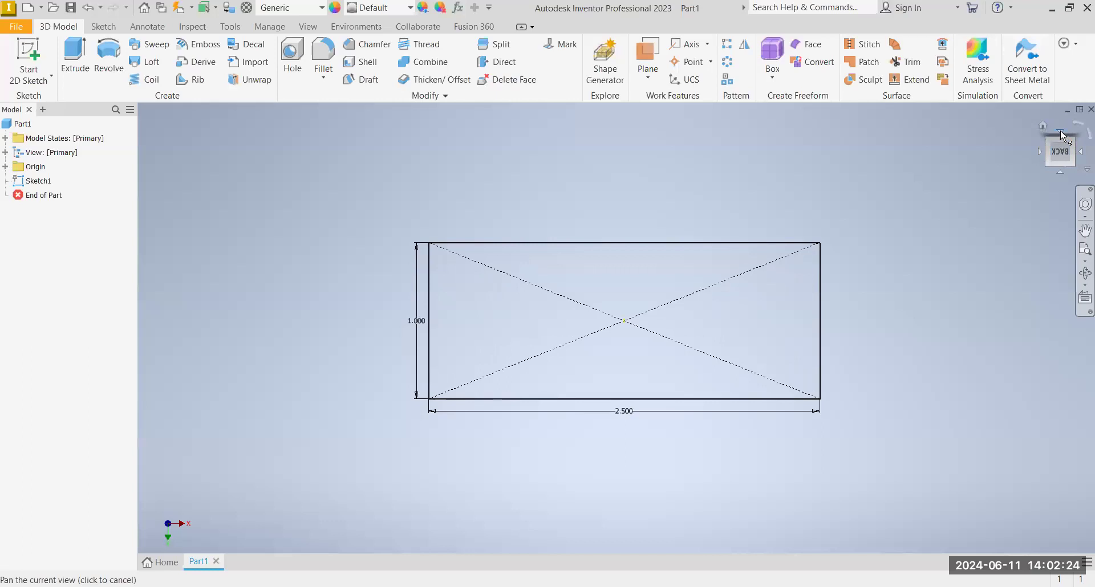
click(1063, 135)
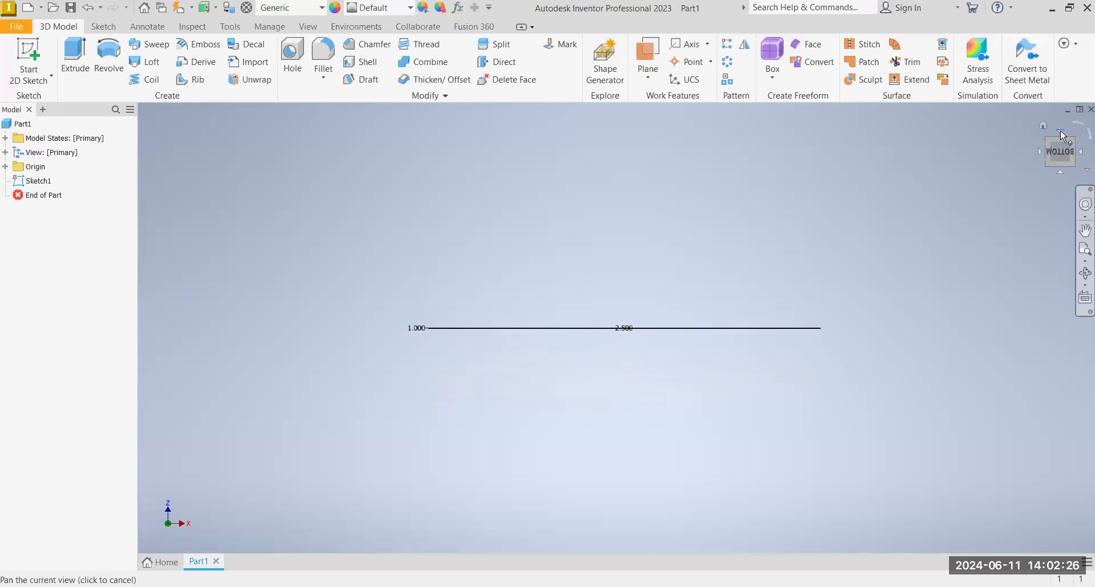
click(1060, 131)
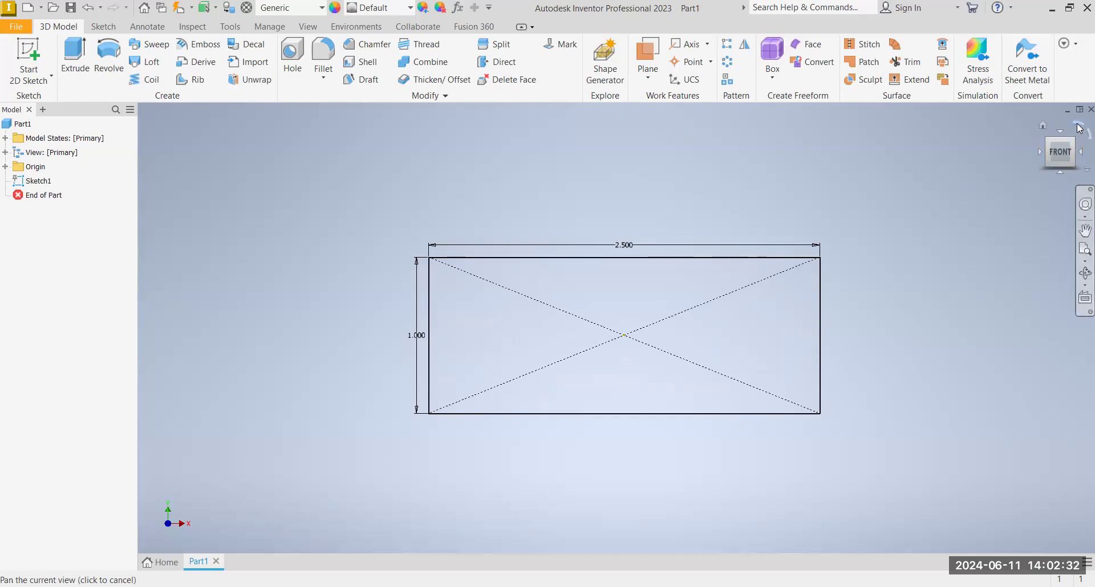
Examine the rectangle sketch while rolling the front view through a full turn back to upright.
click(1080, 129)
click(1080, 128)
click(1079, 129)
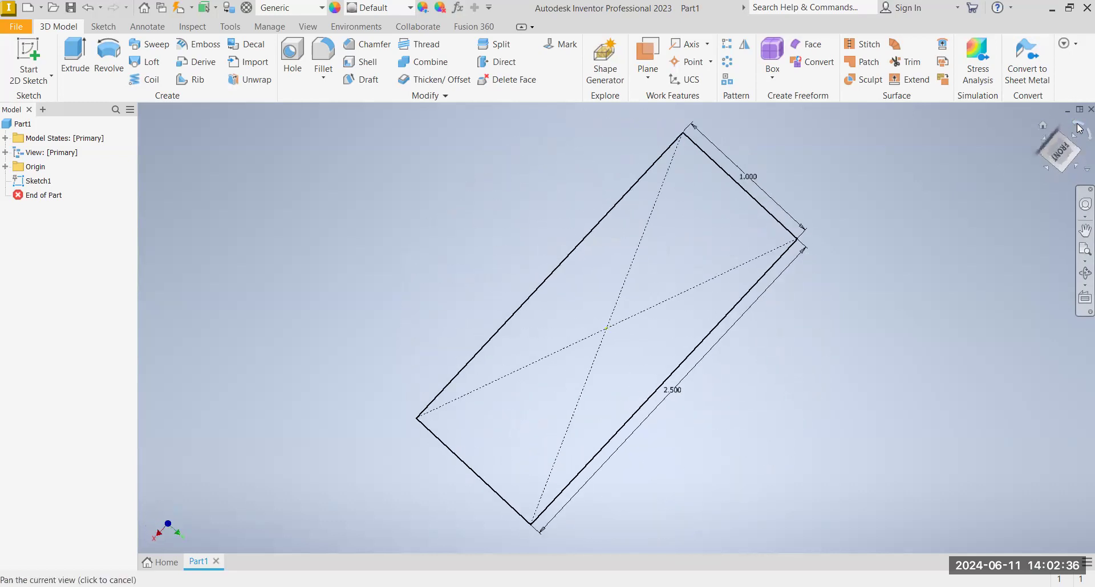
click(1080, 130)
click(1080, 135)
click(1079, 136)
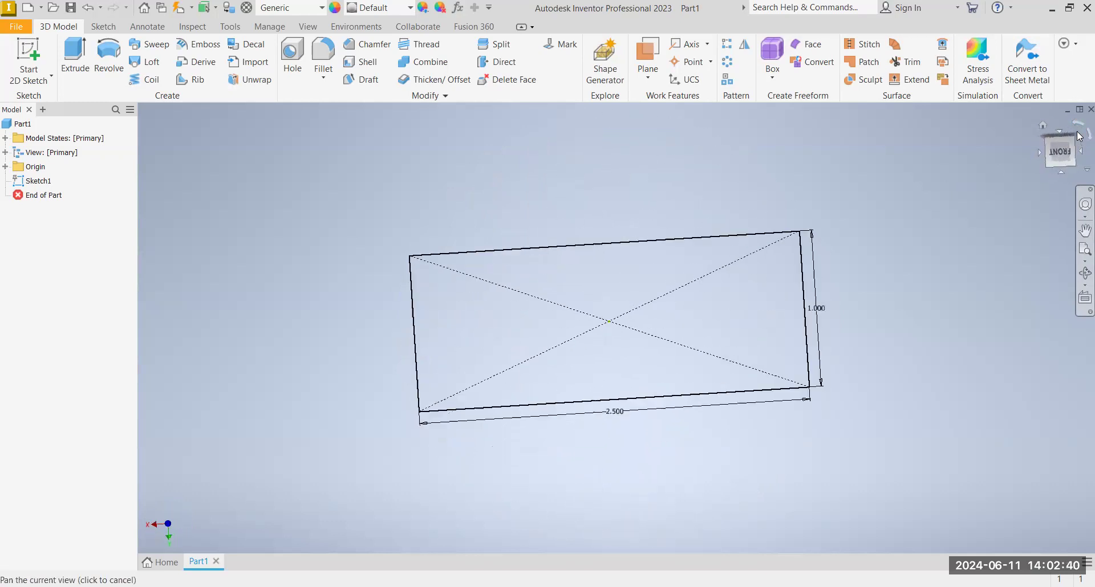
click(1080, 136)
click(1080, 136)
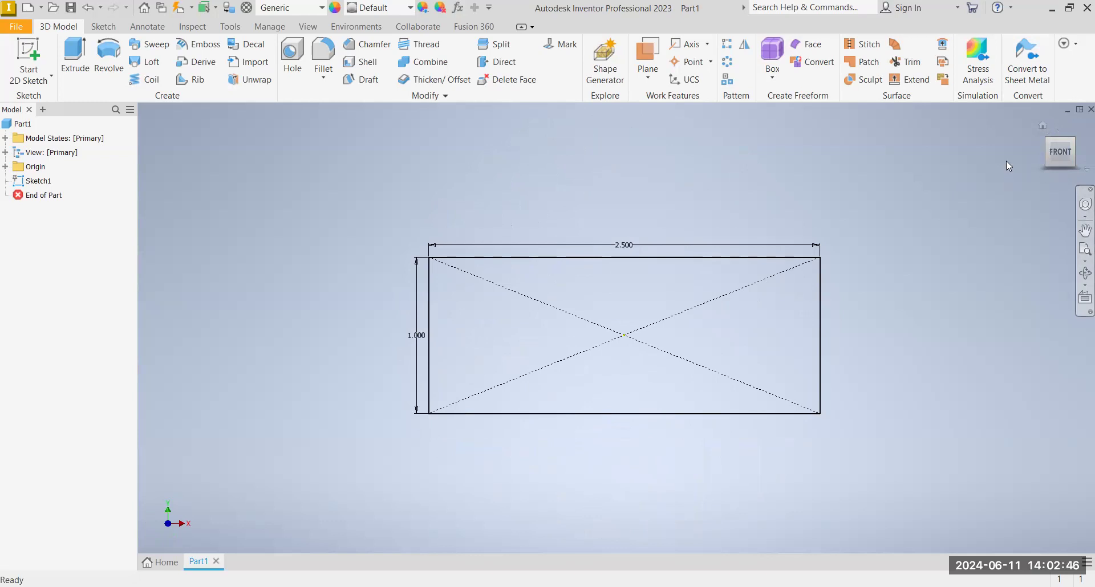
Look at the rectangle sketch from several isometric corner views.
click(1074, 144)
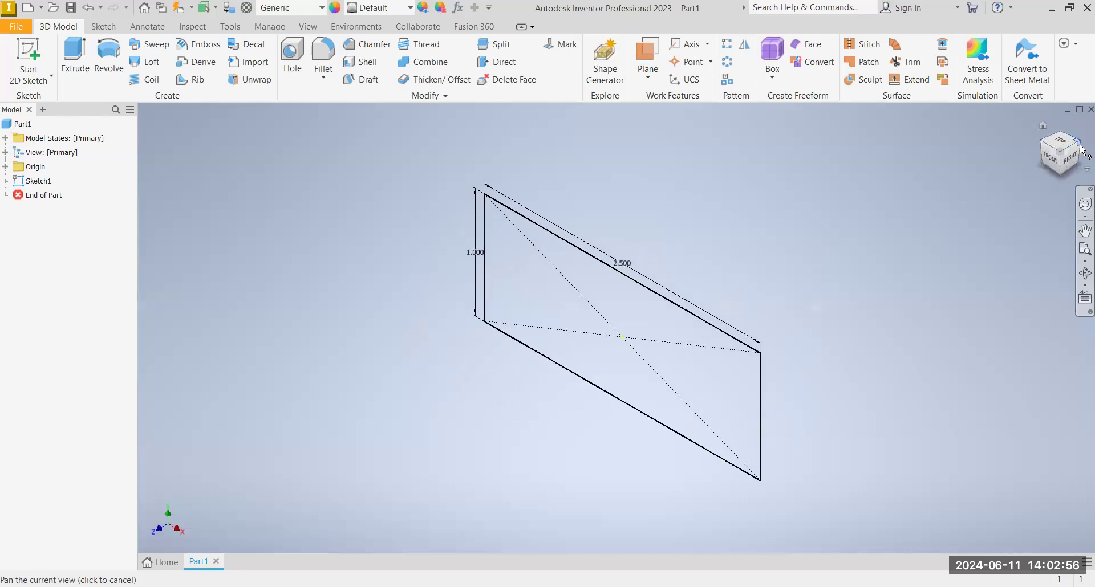
click(1078, 147)
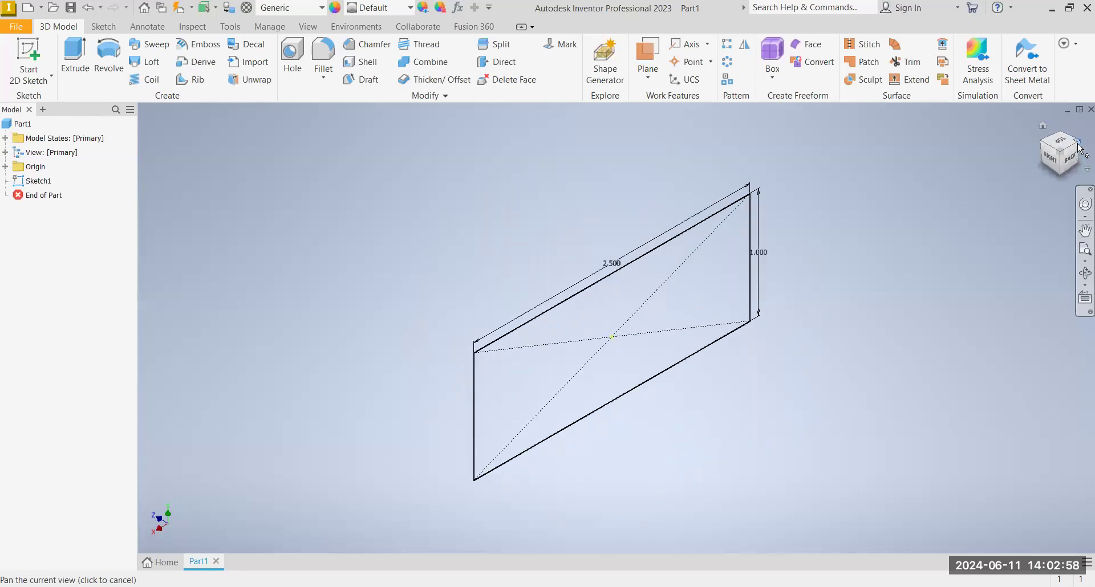
click(1078, 147)
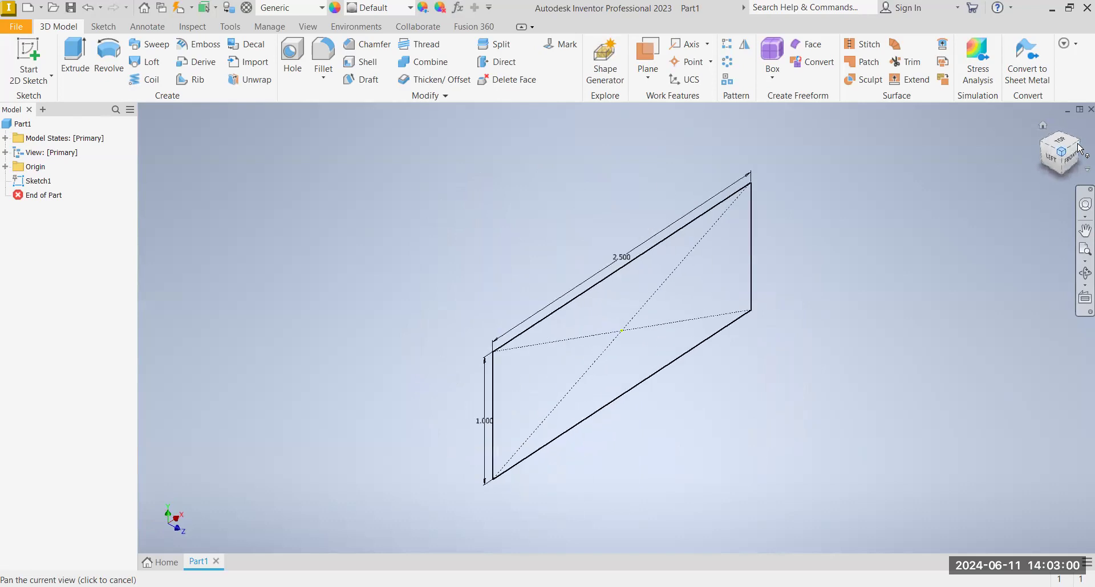
Examine the rectangle sketch from the front and its upper and lower right corners, ending with an enlarged, recentered front-right isometric view.
click(1078, 148)
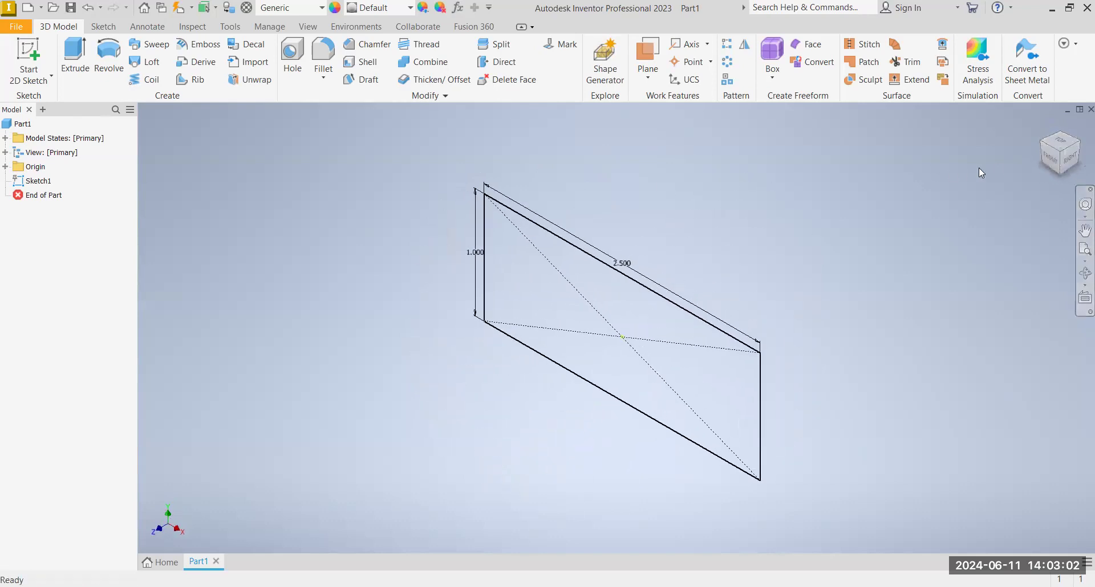
click(1038, 163)
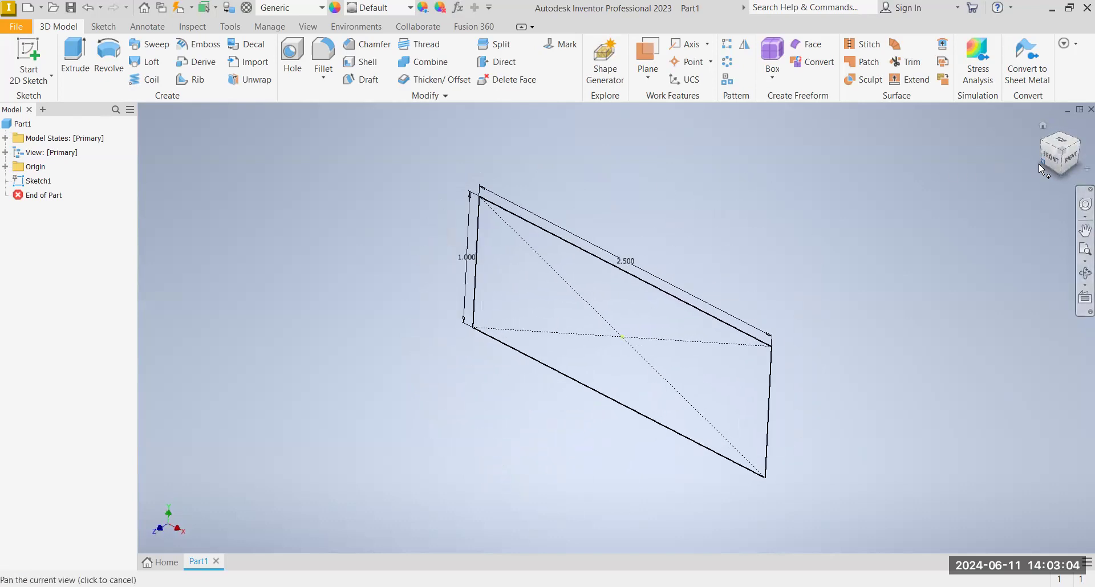
click(1039, 163)
click(1039, 163)
click(1038, 163)
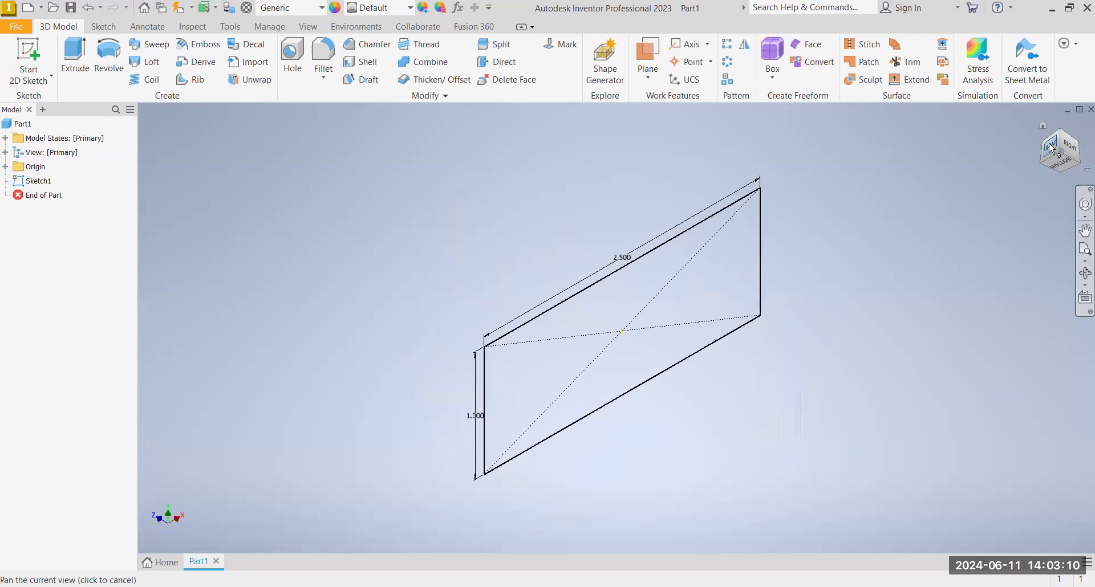
click(1052, 149)
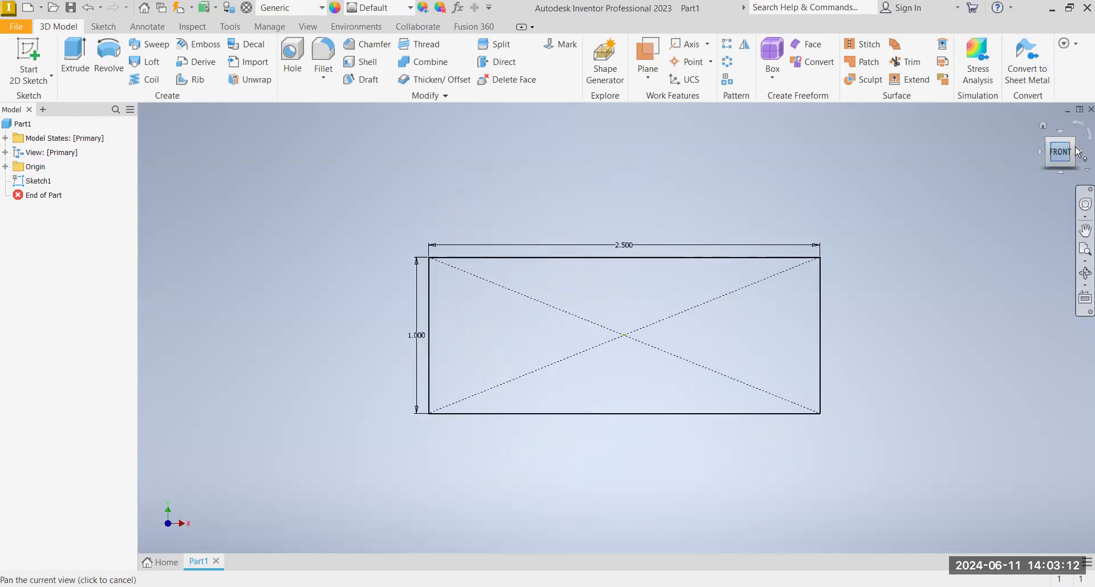
click(1074, 142)
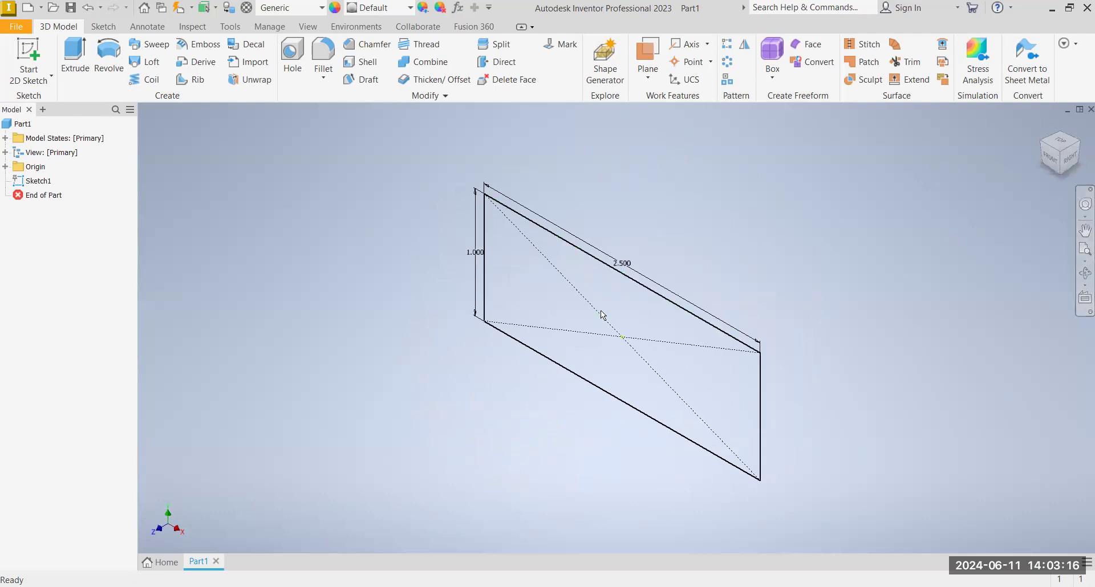
scroll(604, 313, up, 5)
scroll(603, 310, down, 4)
scroll(605, 305, up, 2)
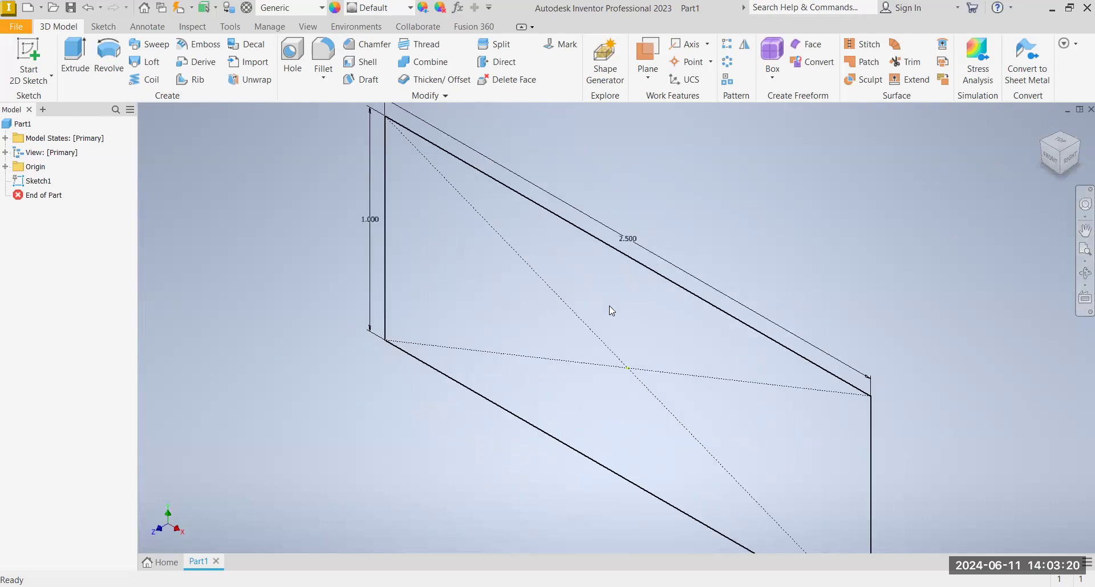
scroll(609, 306, down, 2)
middle_drag(620, 299, 560, 273)
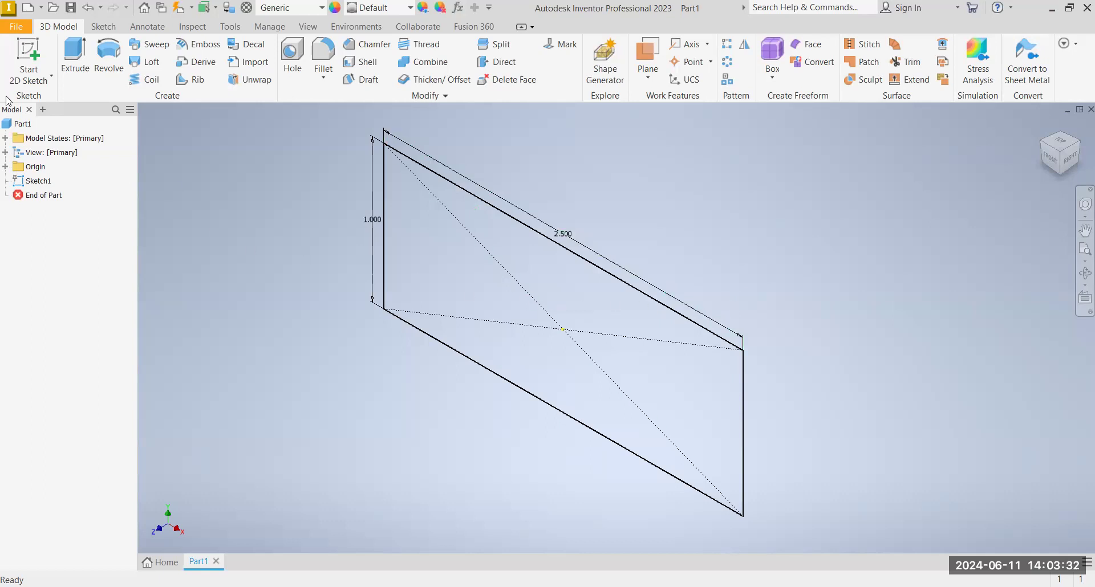
Extrude the rectangle sketch 0.125 in with the direction flipped to the back of the sketch plane.
click(75, 57)
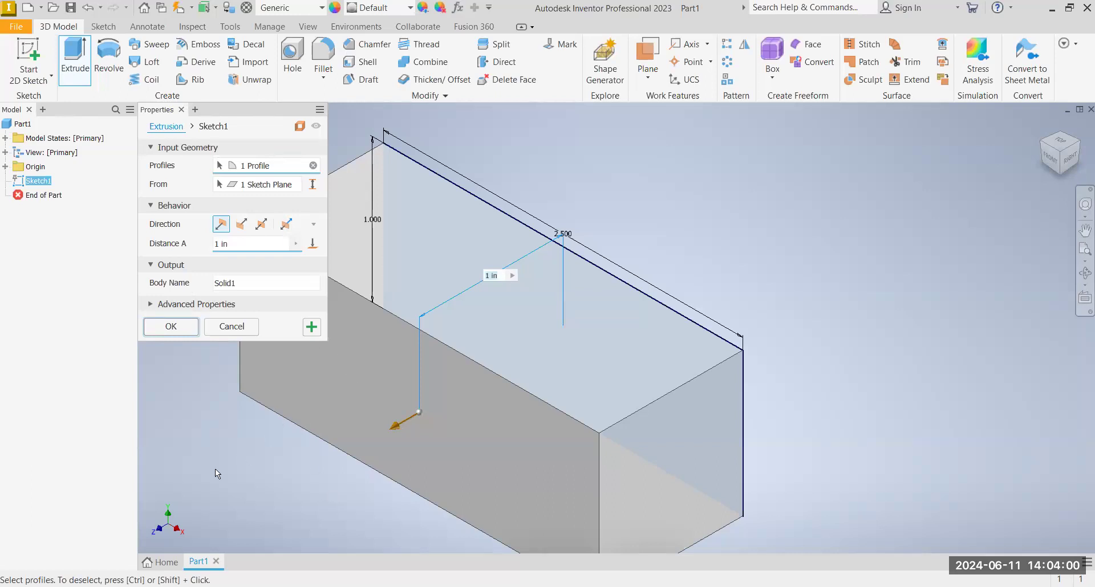
click(241, 226)
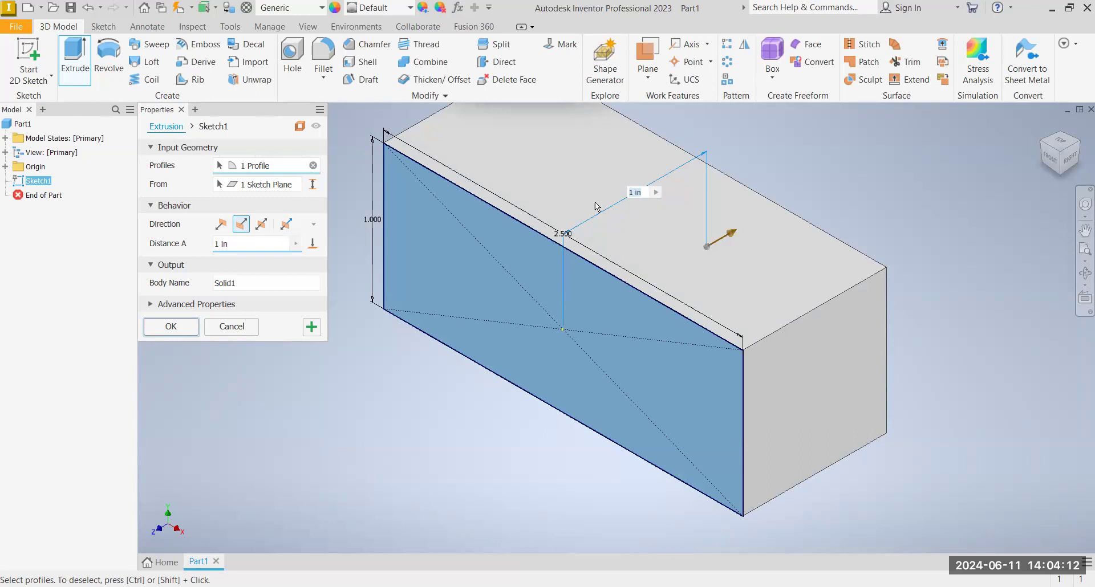
drag(238, 245, 206, 246)
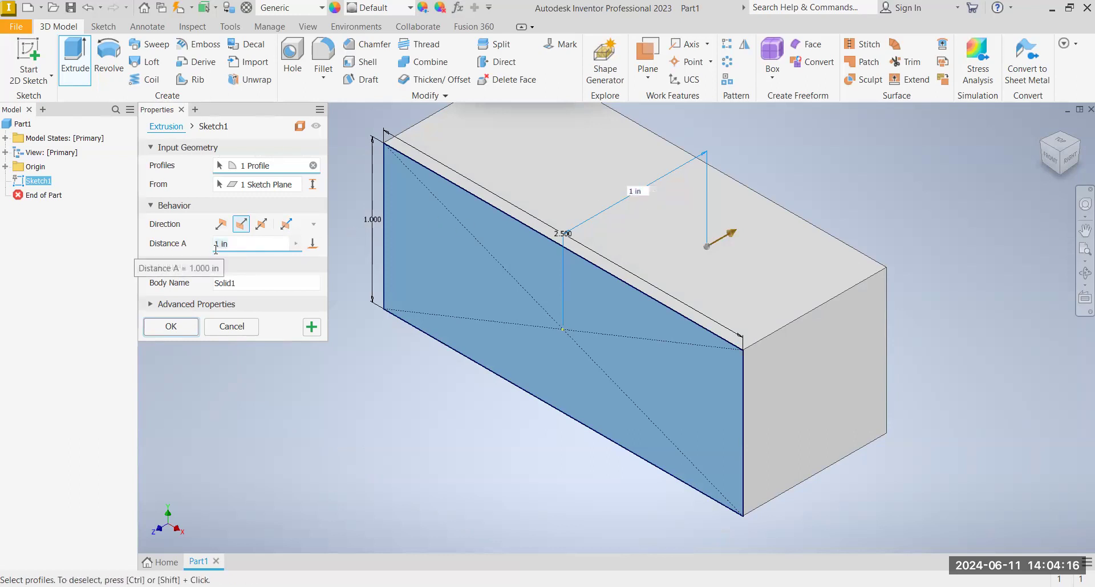
key(BackSpace)
text(.125)
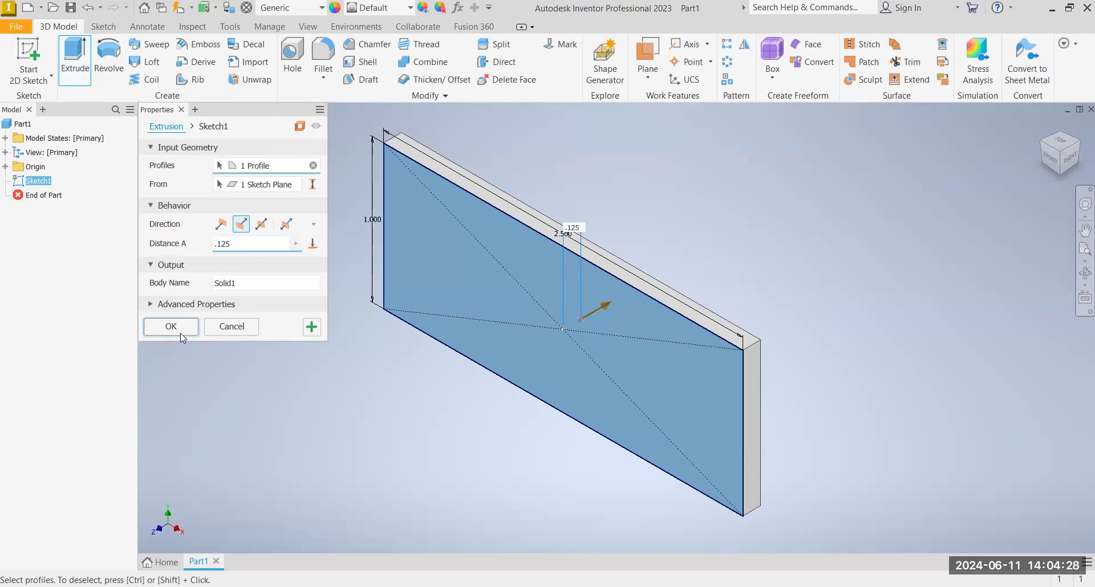
key(Return)
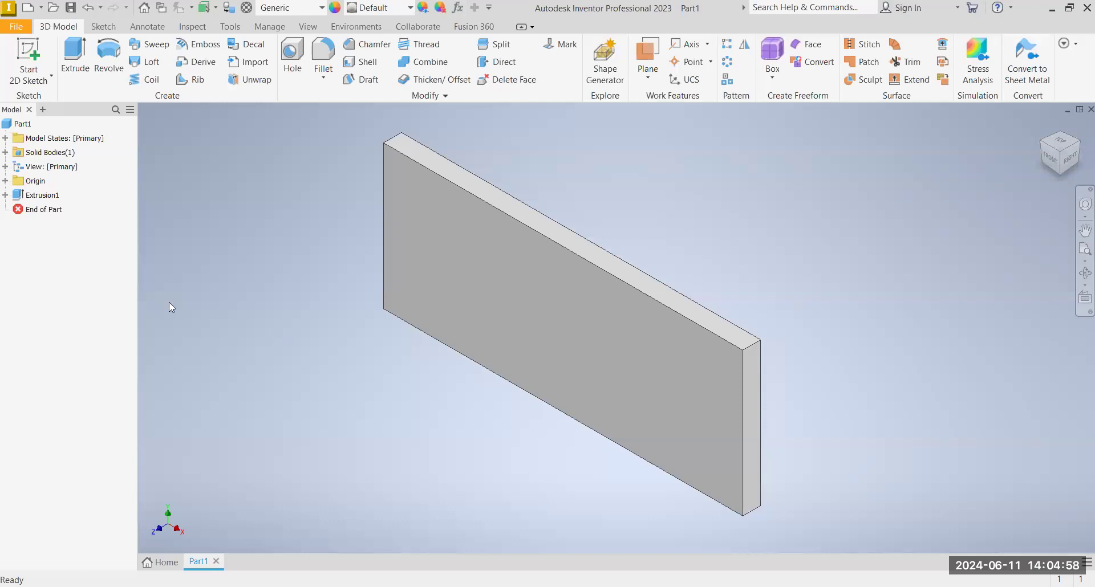
Fillet the plate's four short corner edges with a 0.125 in radius.
click(323, 79)
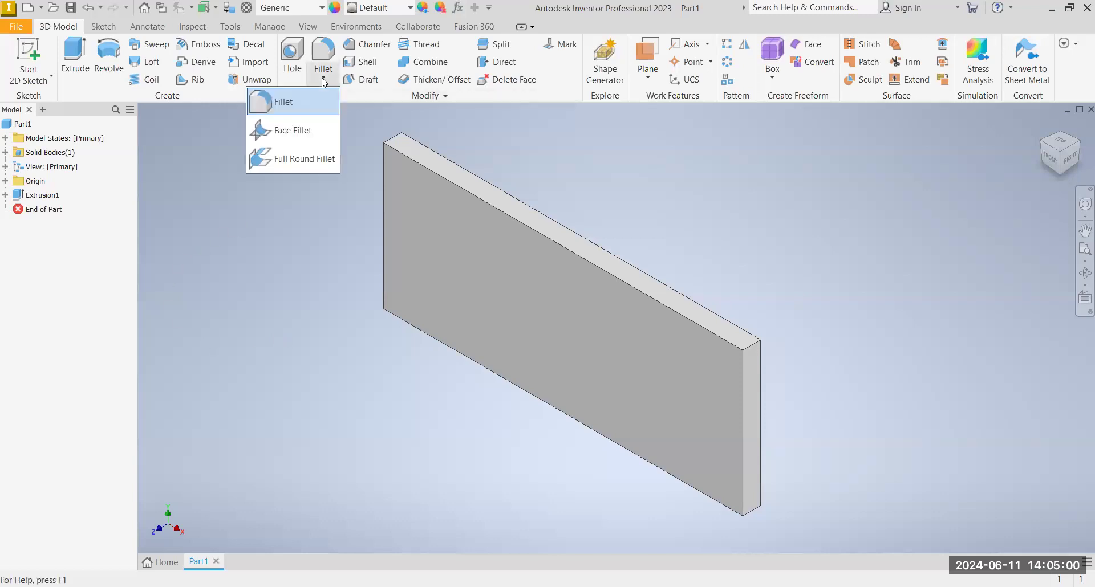
click(281, 103)
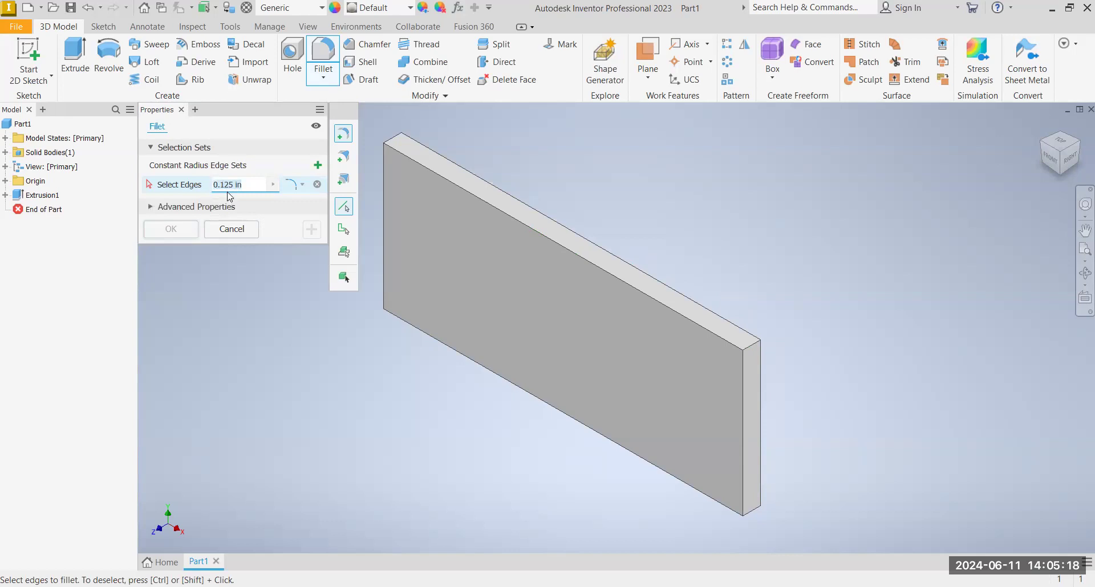
key(BackSpace)
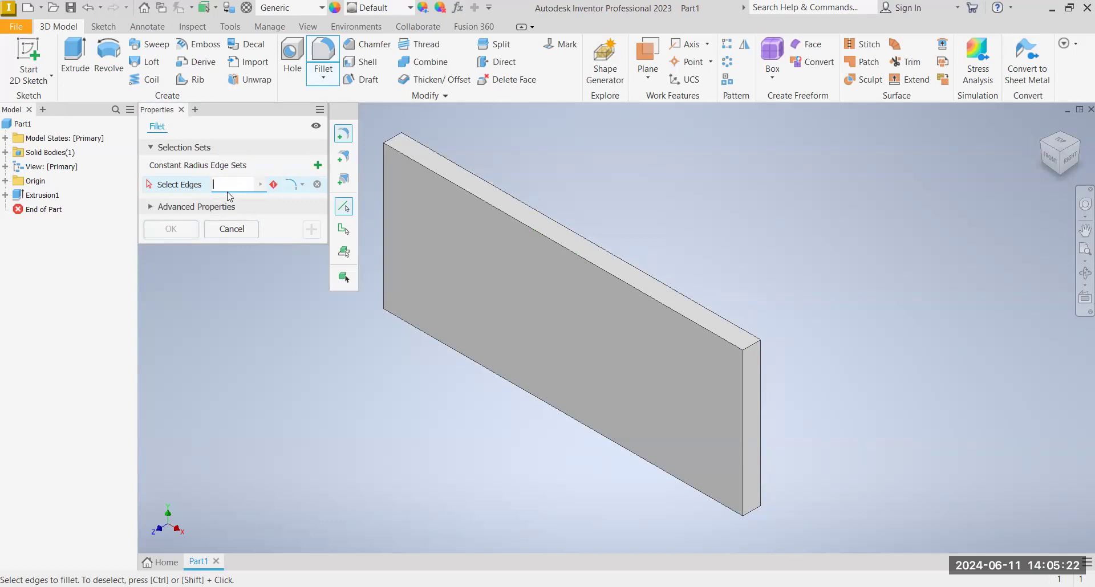
text(.125)
click(752, 344)
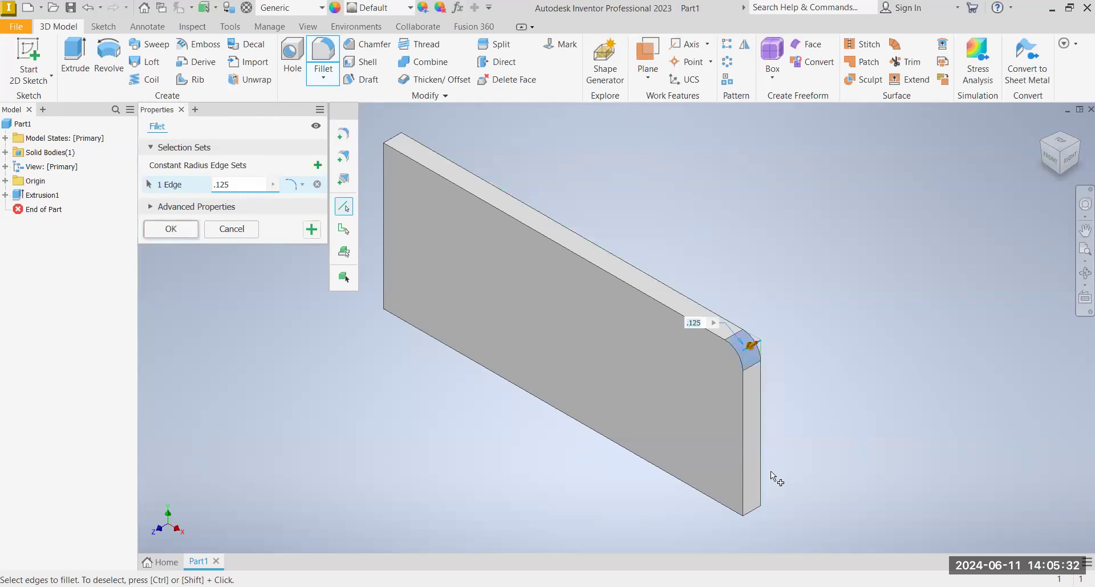
click(754, 512)
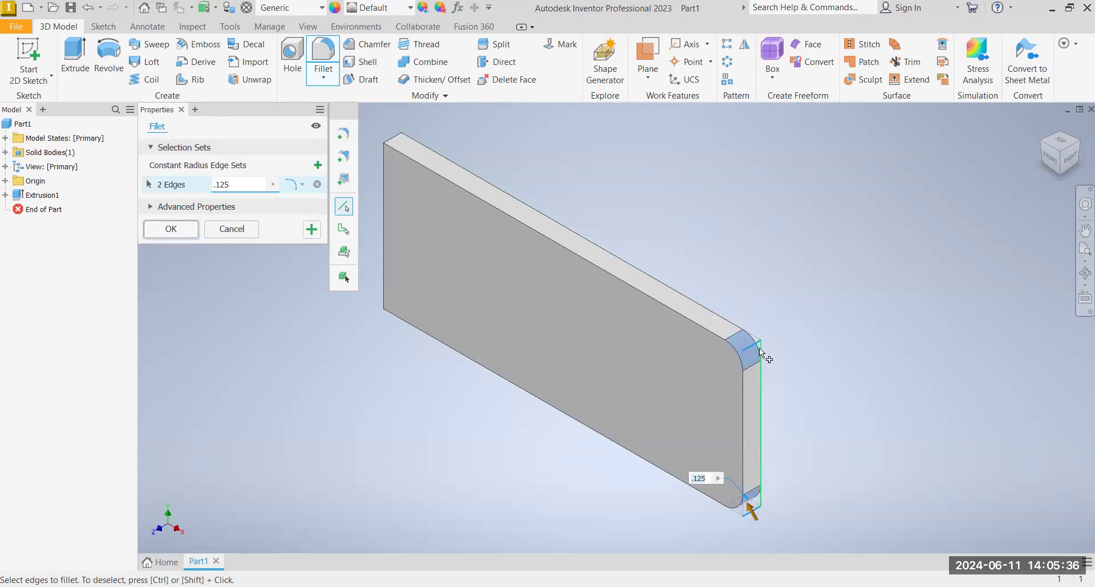
click(391, 139)
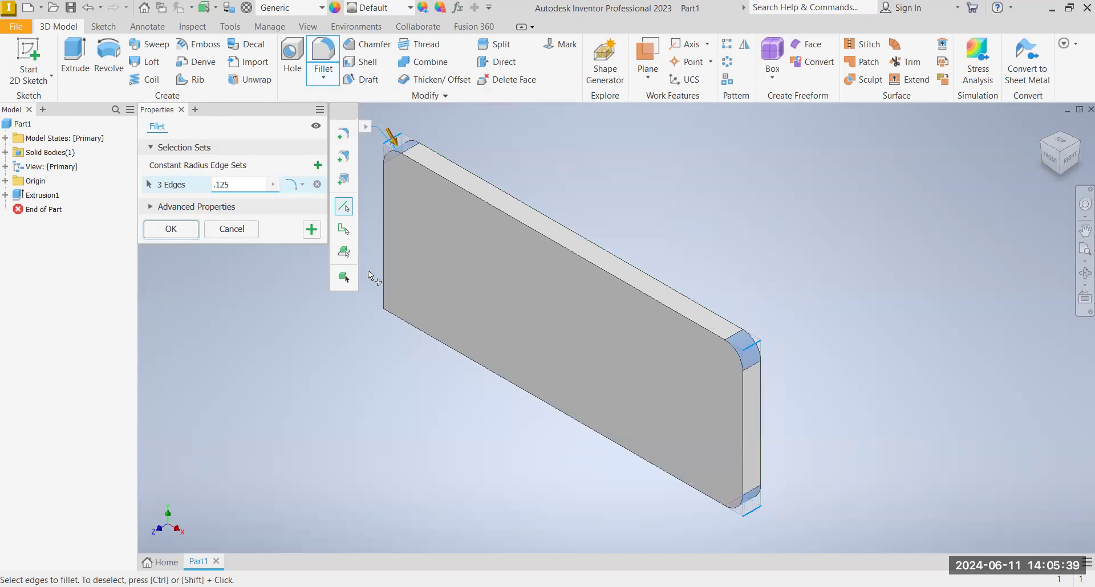
click(398, 308)
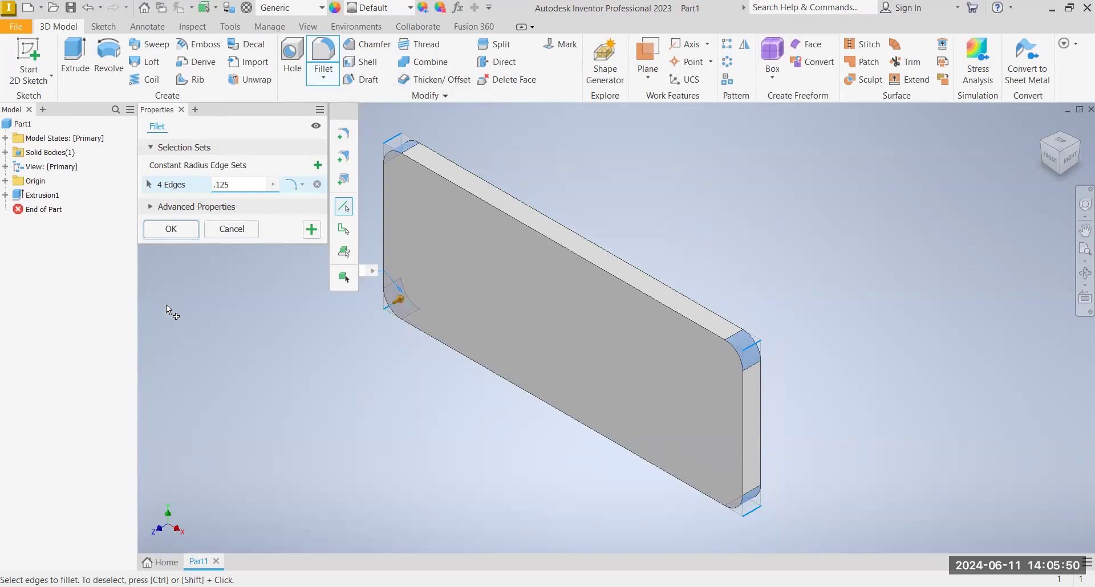
click(173, 231)
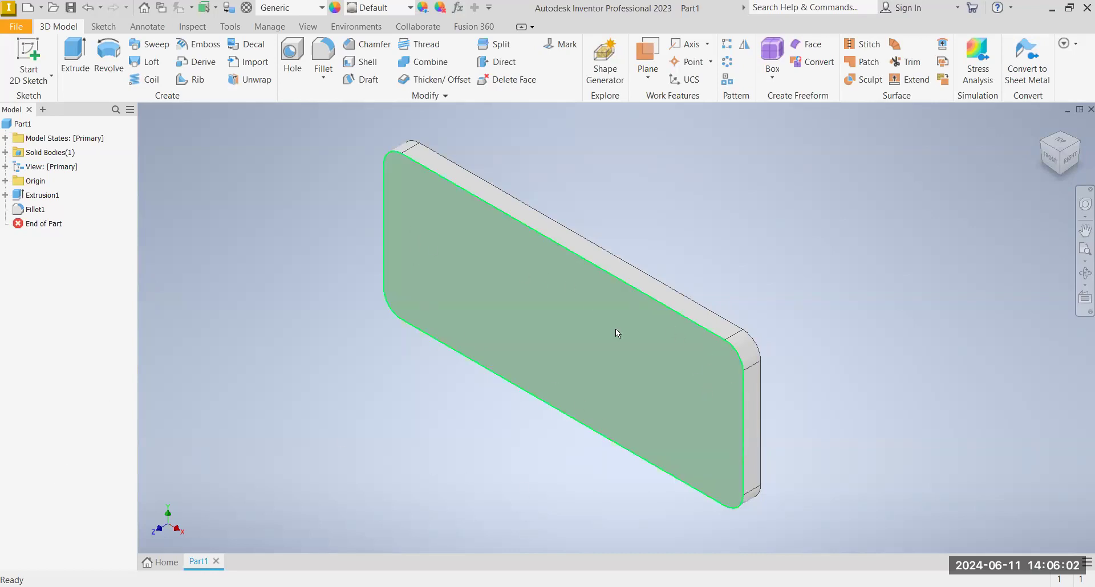
Start a new 2D sketch on the front face of the filleted plate.
click(28, 80)
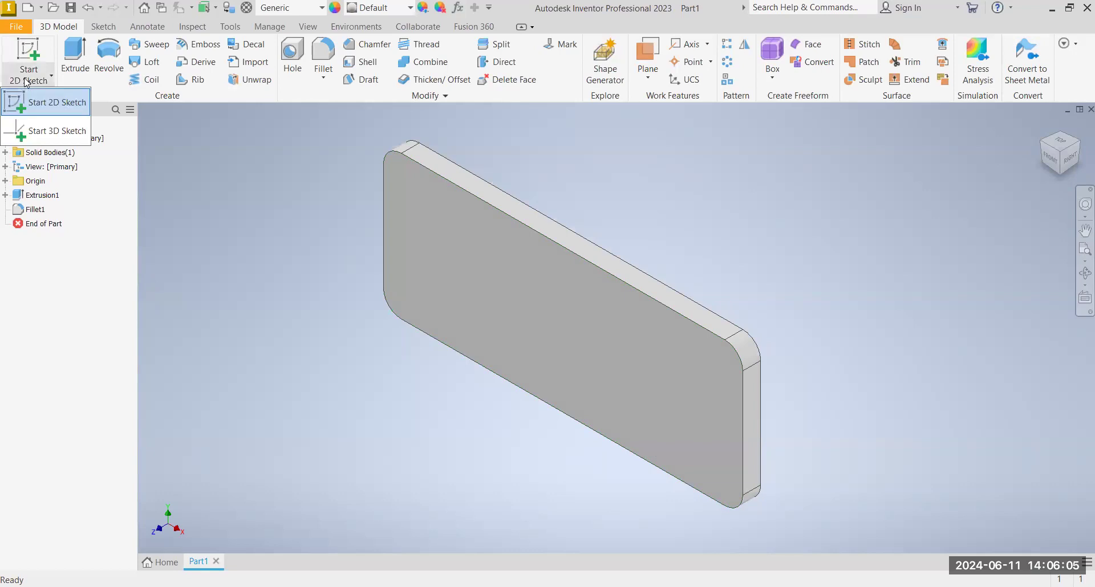
click(45, 106)
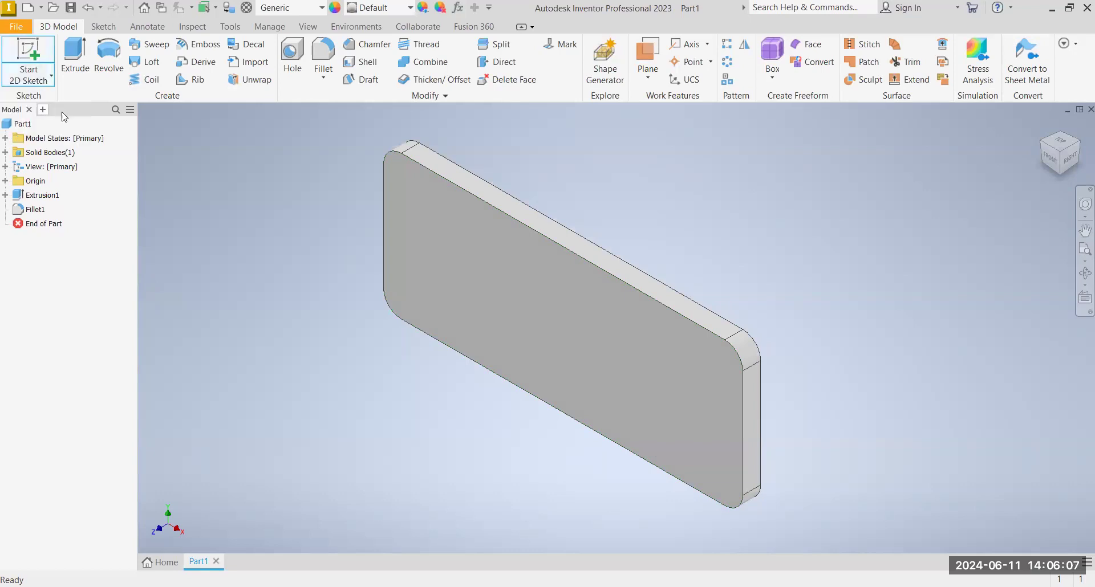
click(559, 297)
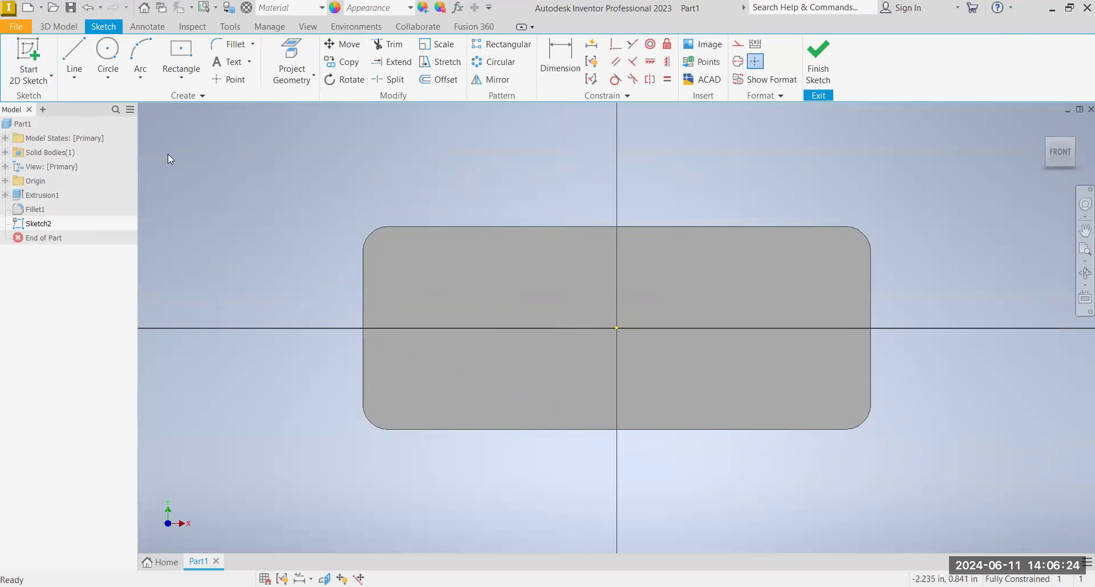
Project the plate's complete outline, all four straight edges and four rounded corners, into the sketch.
click(302, 81)
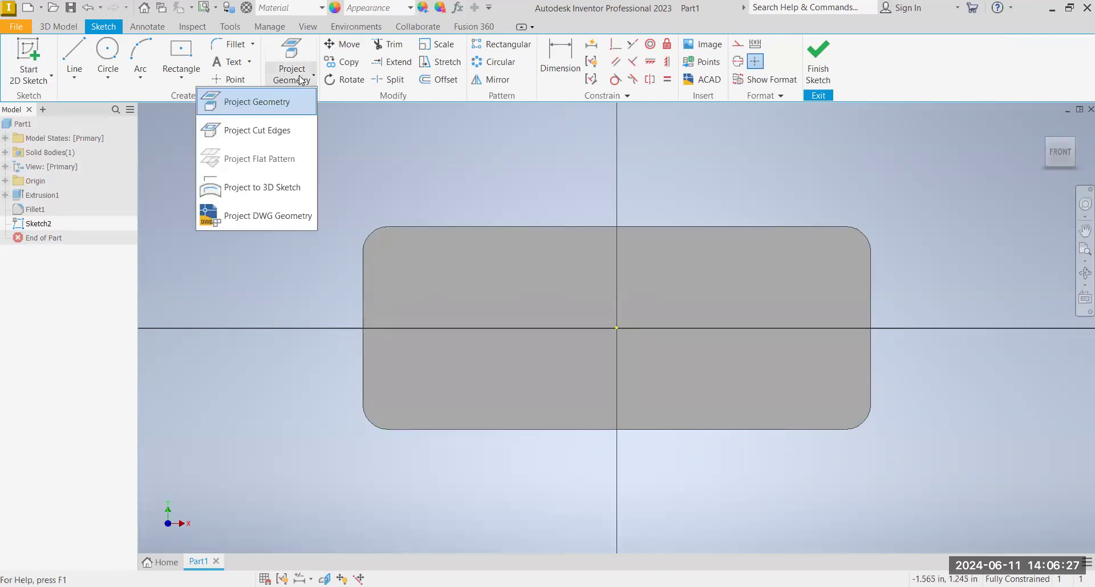
click(254, 104)
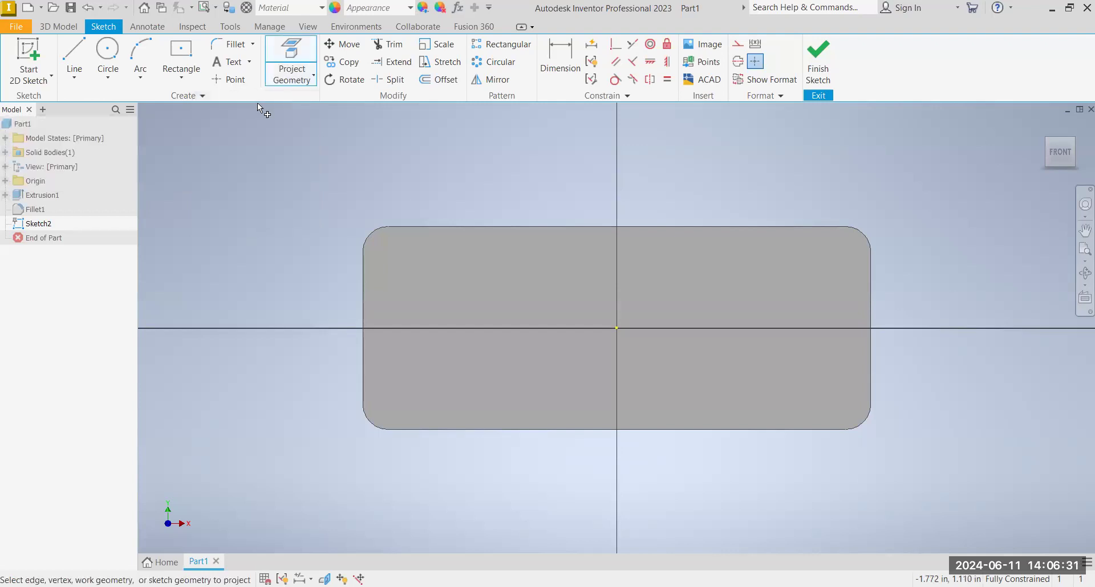
click(368, 229)
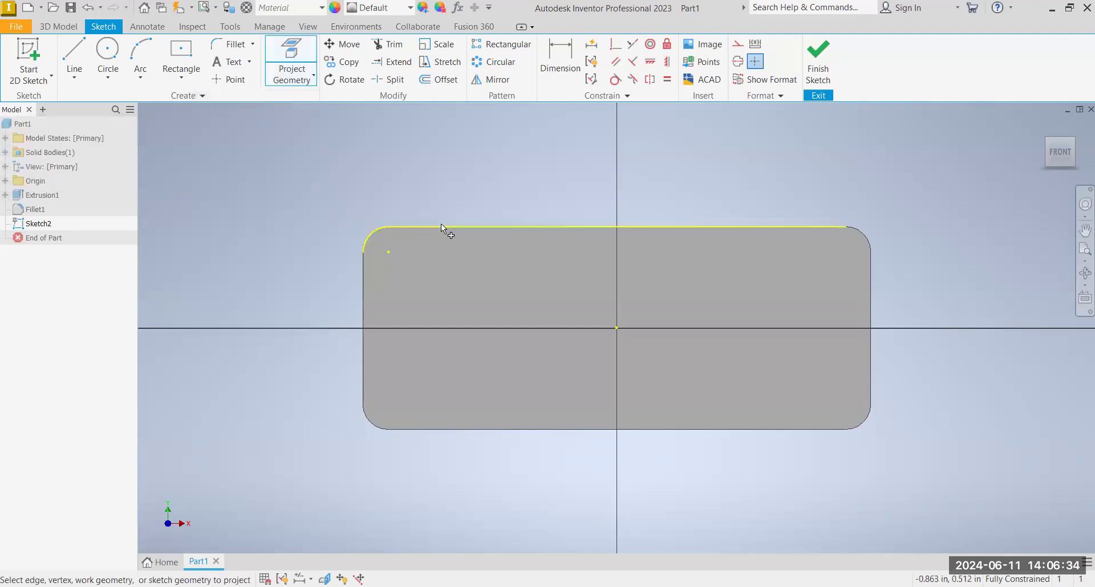
click(803, 225)
click(856, 233)
click(871, 289)
click(864, 420)
click(717, 431)
click(372, 428)
click(359, 363)
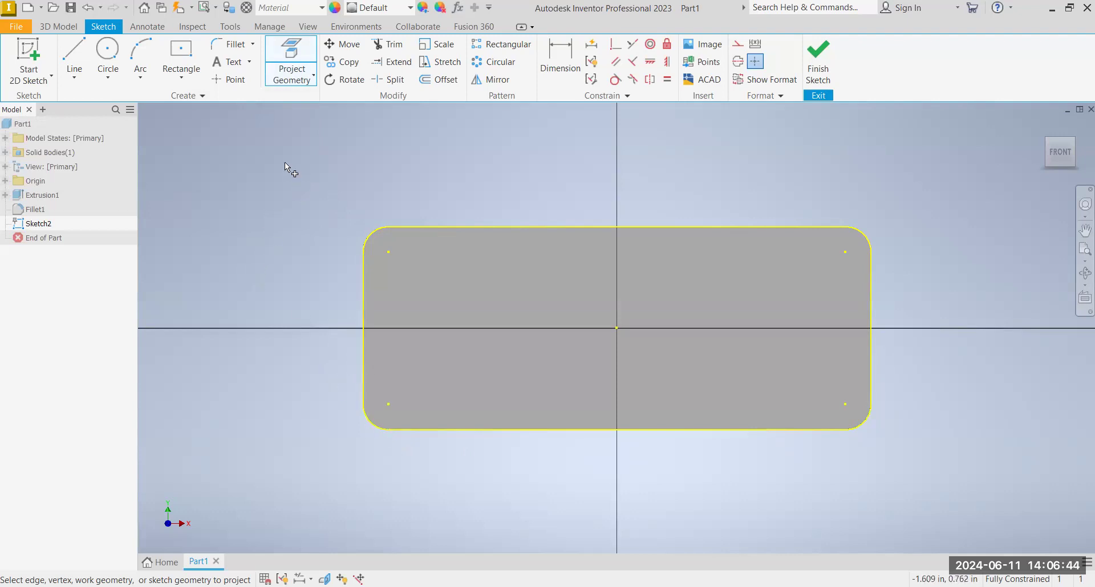
right_click(276, 147)
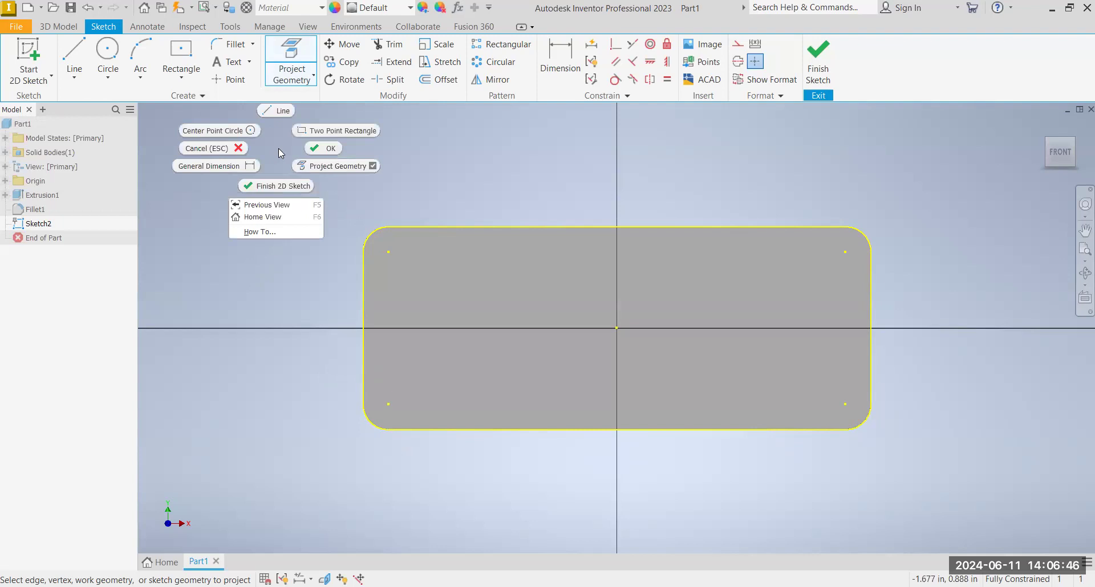
click(326, 150)
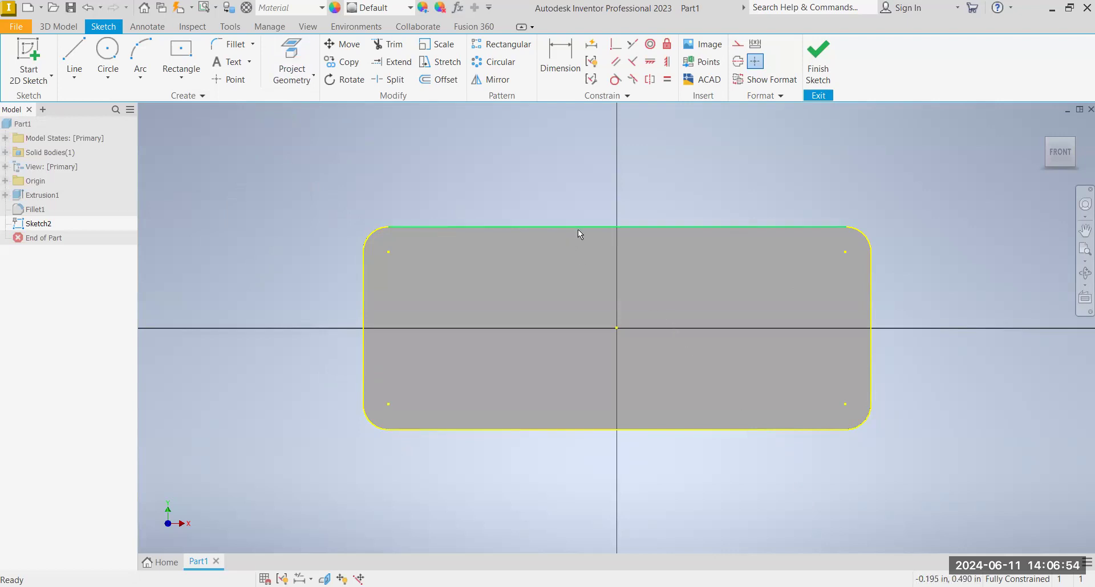
Offset the projected outline inward by 0.0625 in and finish the sketch.
click(438, 79)
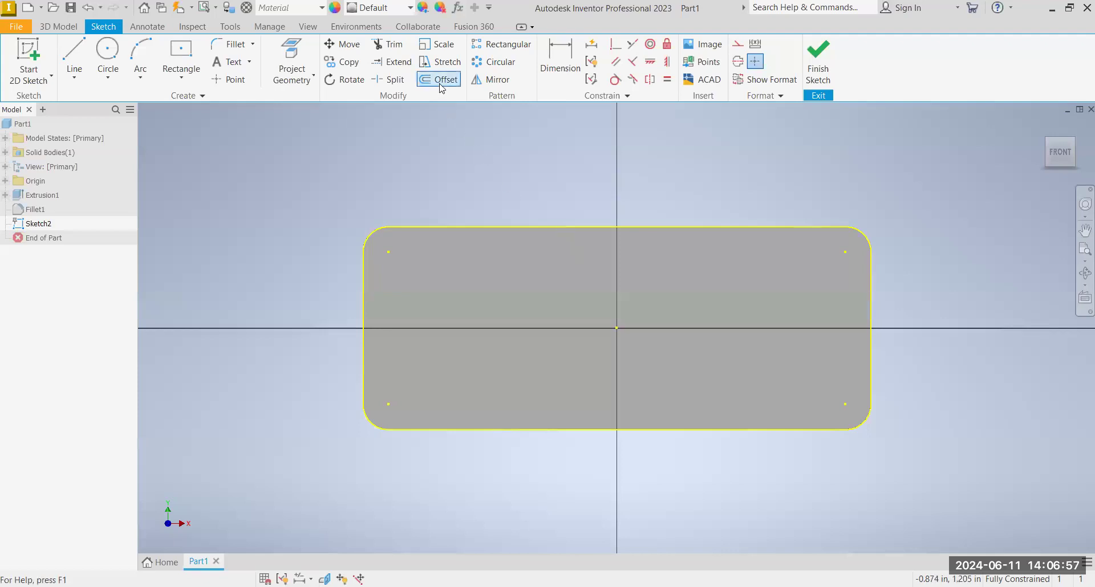
click(528, 227)
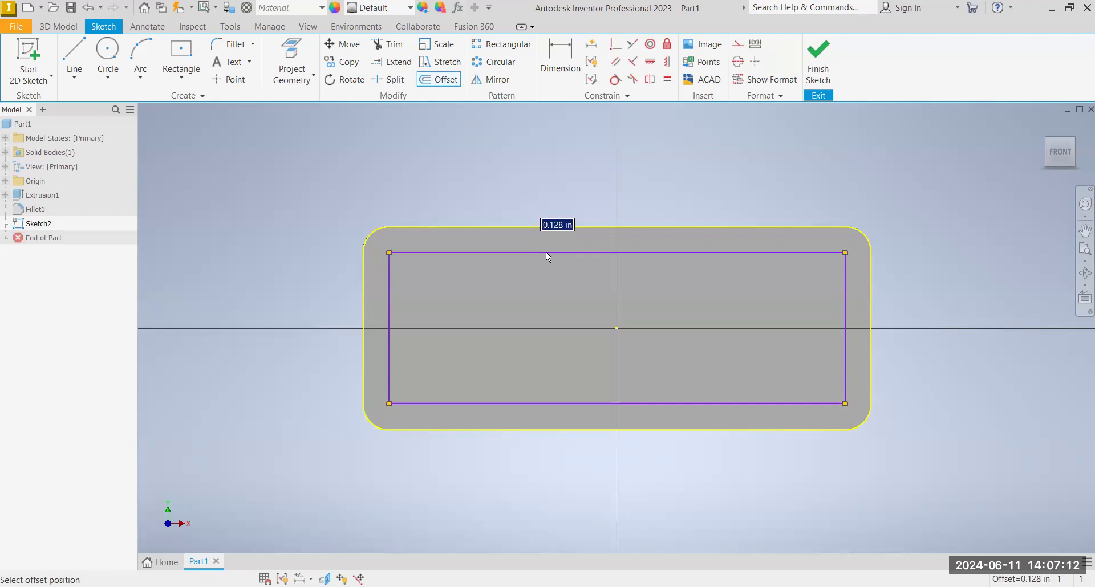
text(.0625)
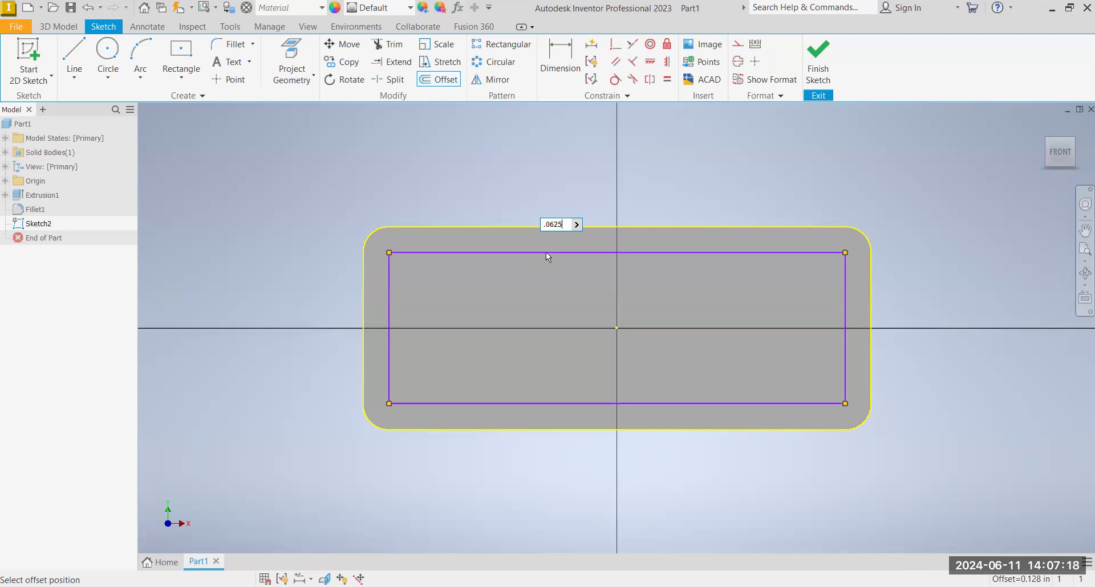
key(Return)
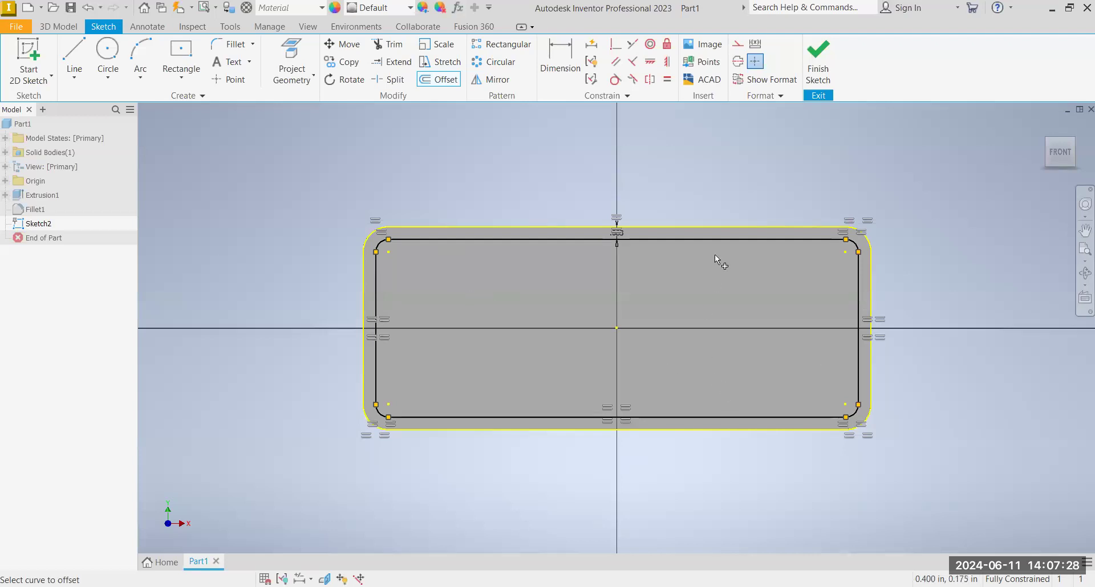
click(824, 77)
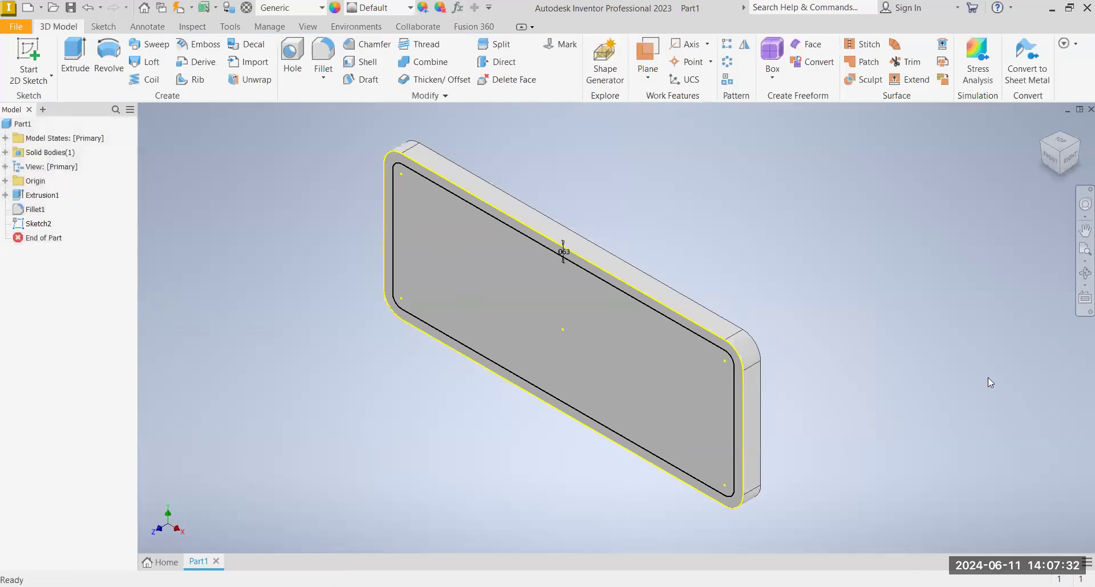
Extrude the inset outline's inner profile as a cut 0.0625 in deep into the plate, leaving a raised rim.
click(78, 68)
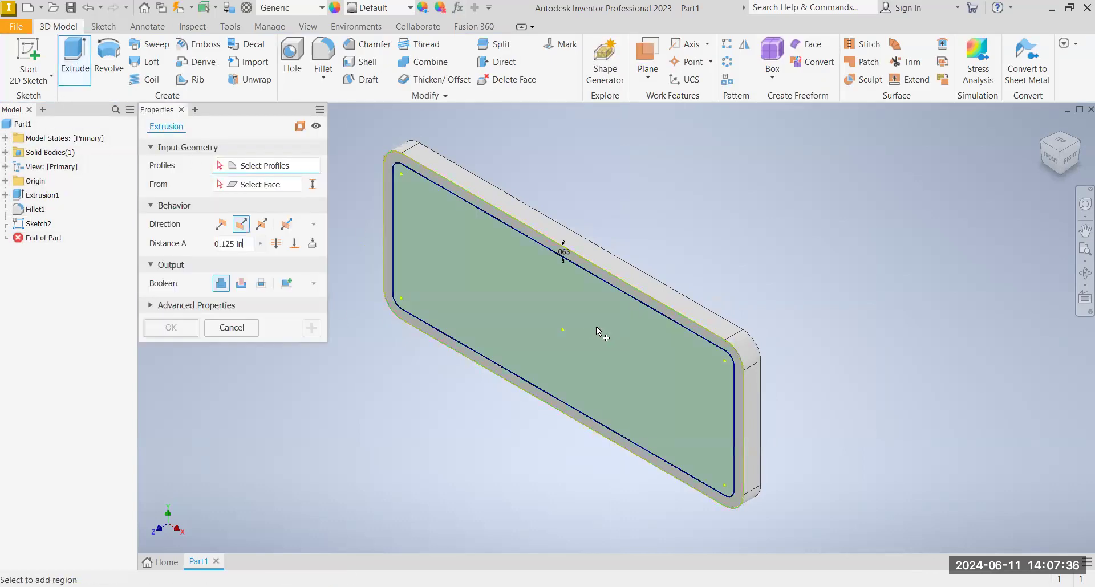
click(546, 296)
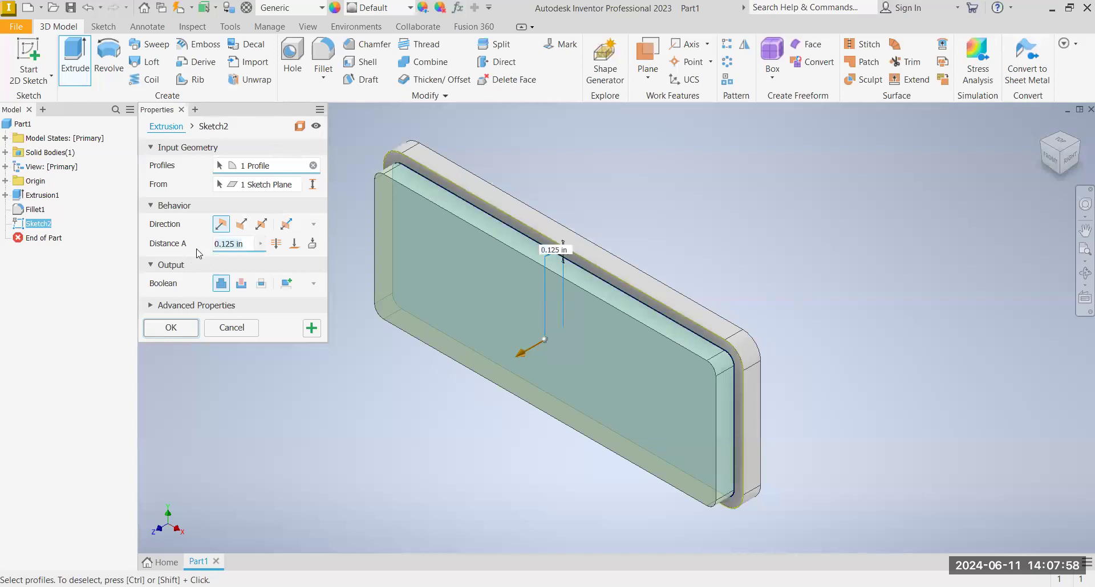
text(.0)
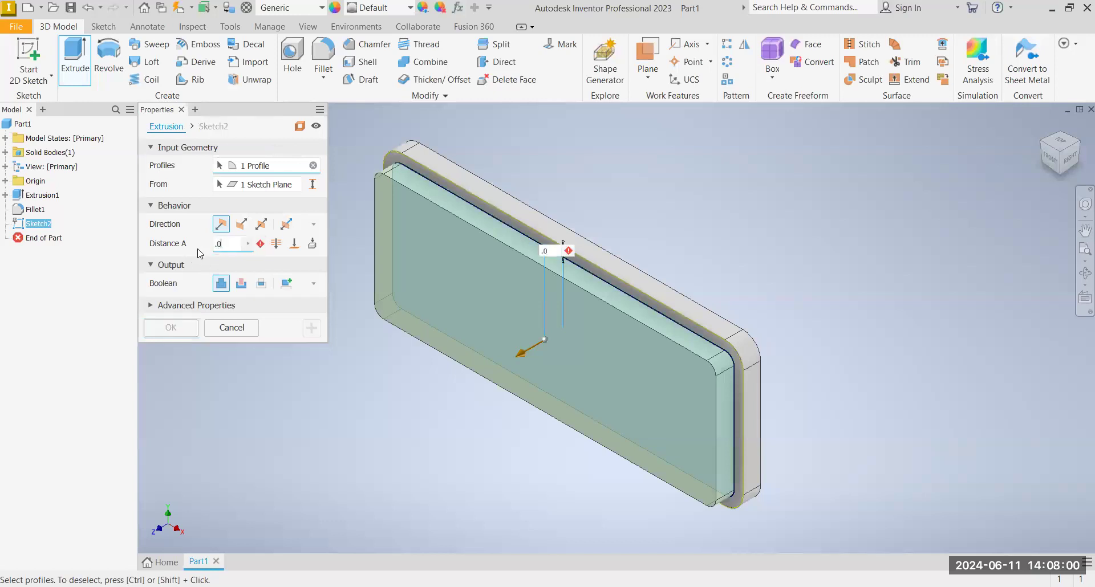
text(625)
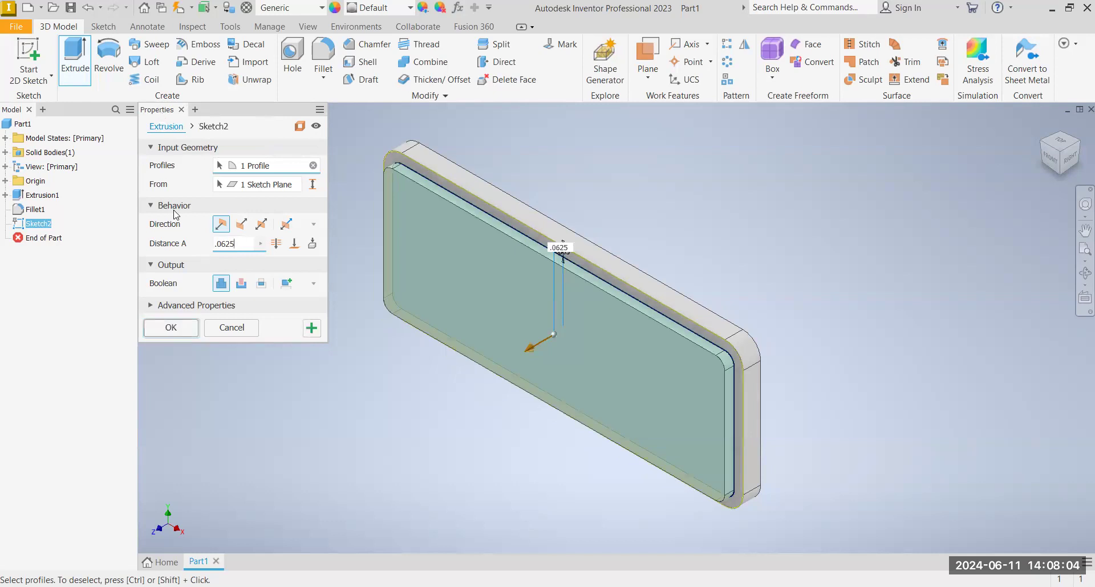
click(242, 224)
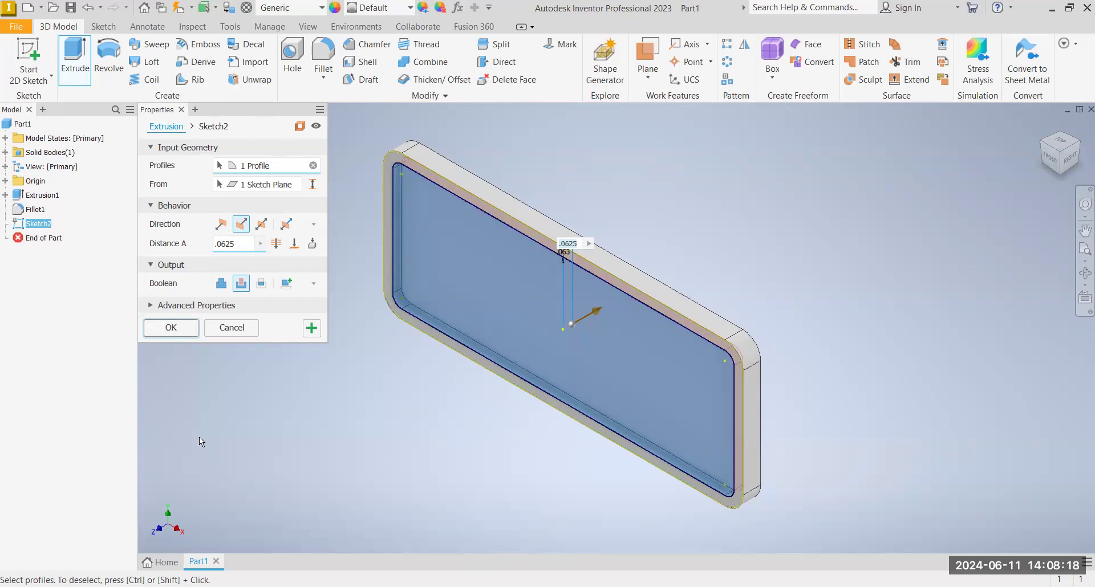
click(171, 328)
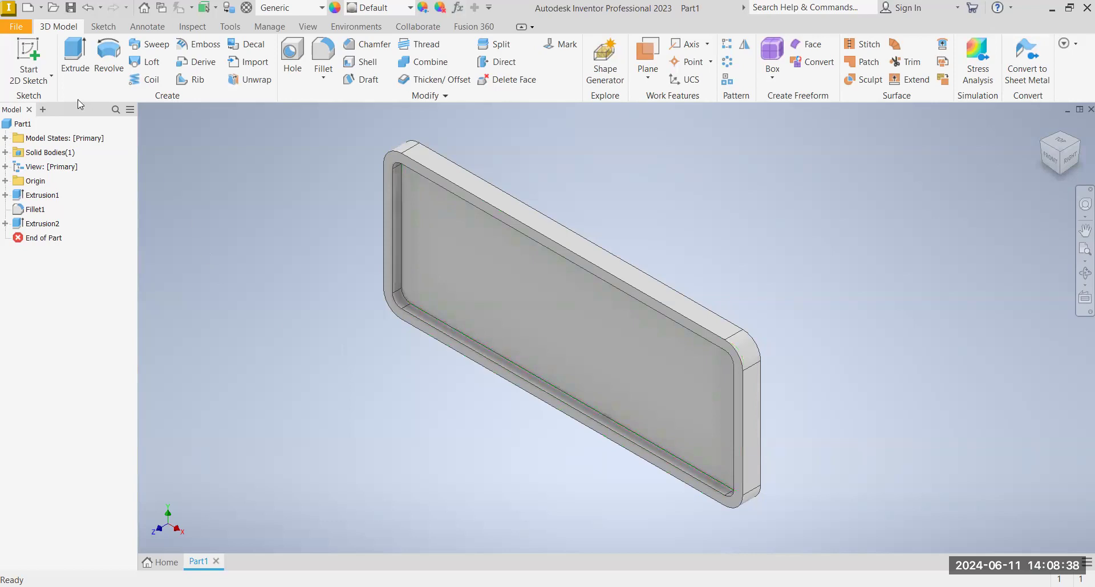
Start a new 2D sketch on the recessed floor of the pocket.
click(32, 76)
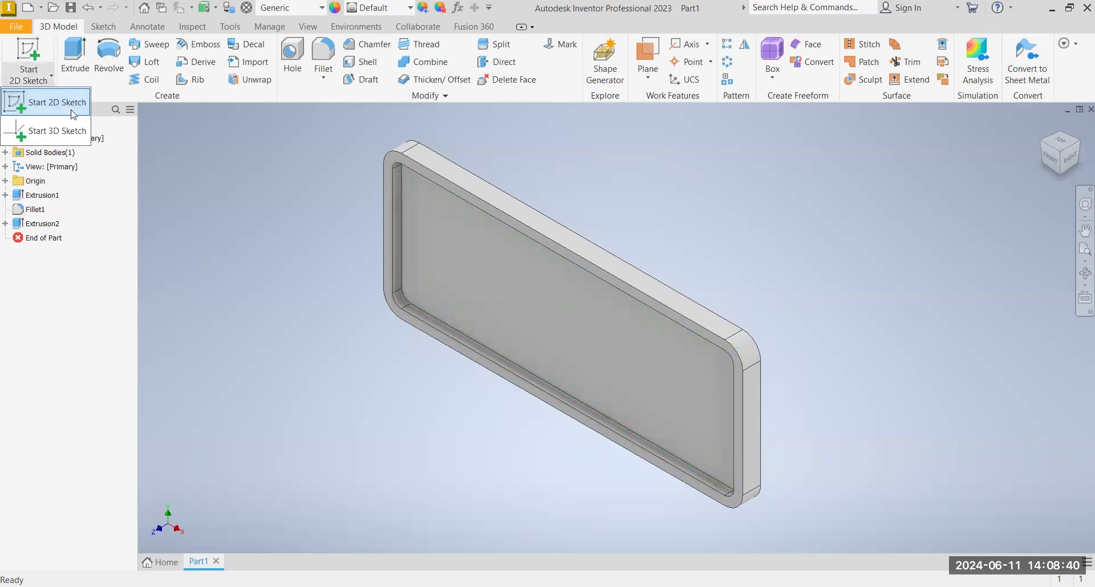
click(51, 103)
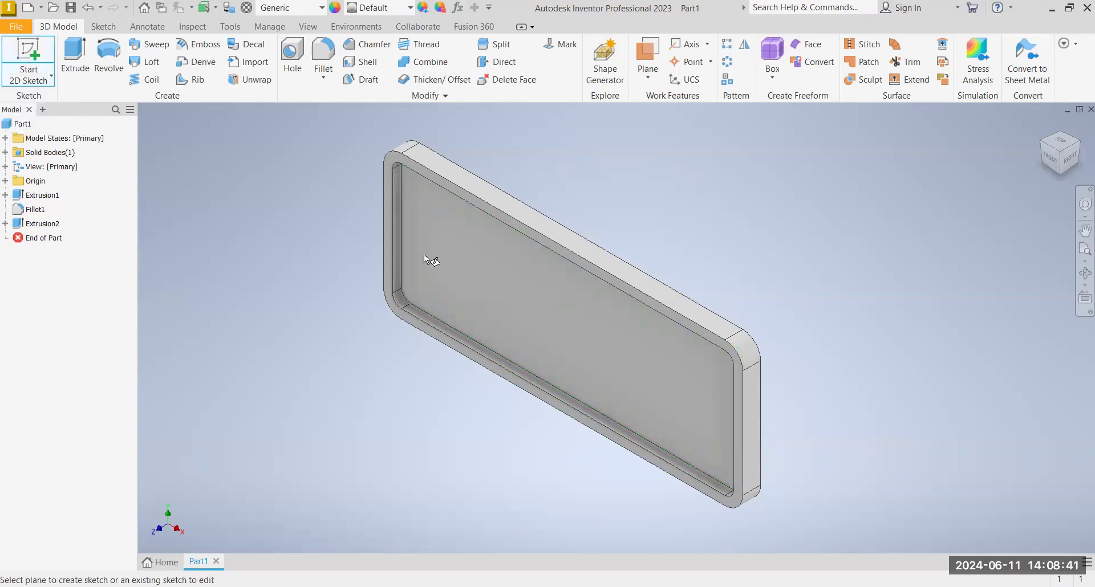
click(506, 297)
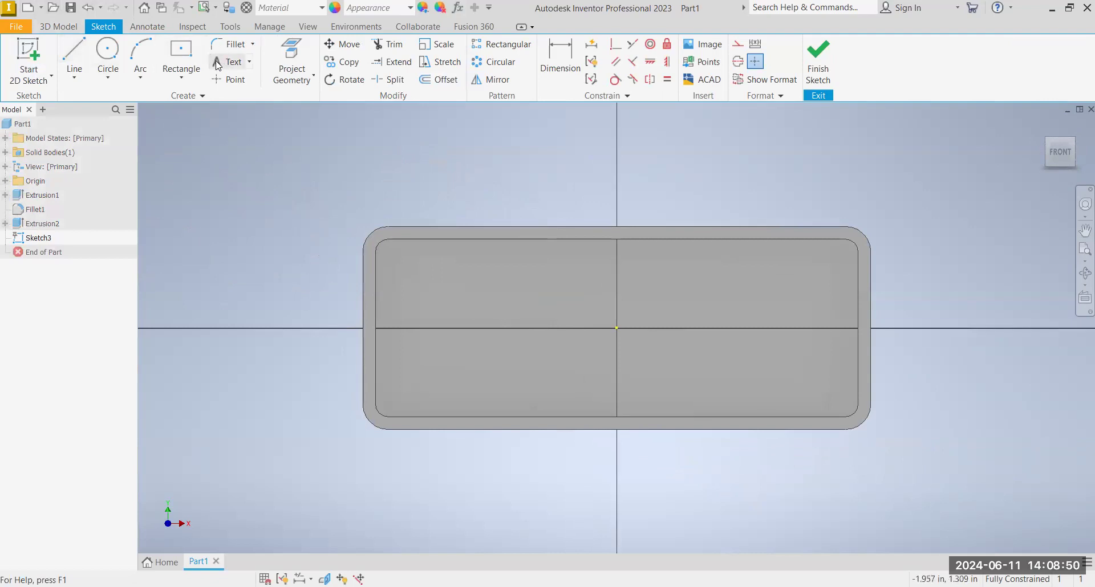
Try adding the text "VPCC" at 0.5 in height on the lower part of the pocket floor, and undo it.
click(249, 61)
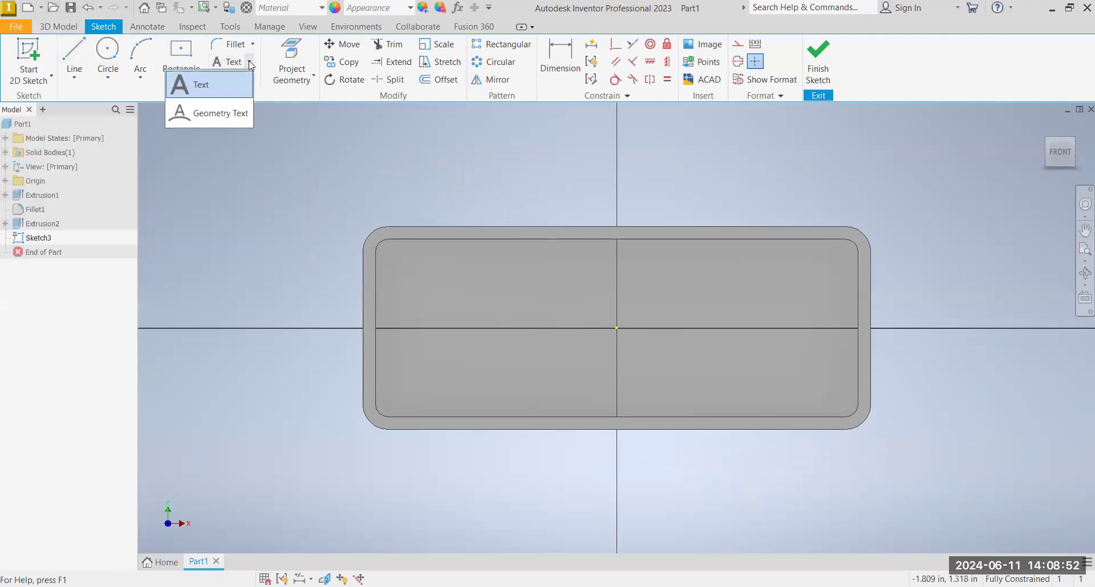
click(204, 84)
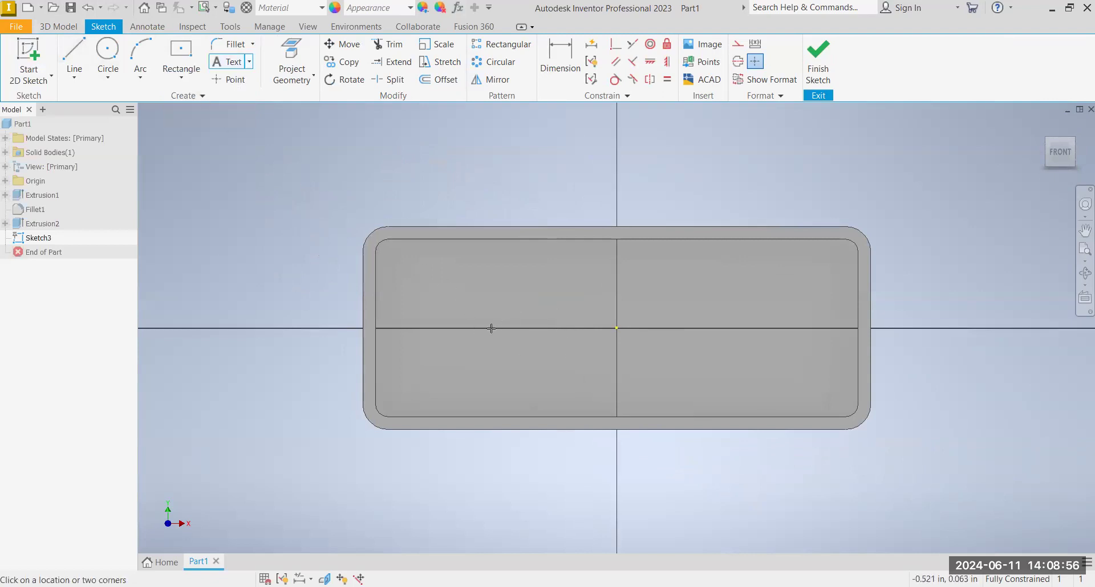
click(250, 63)
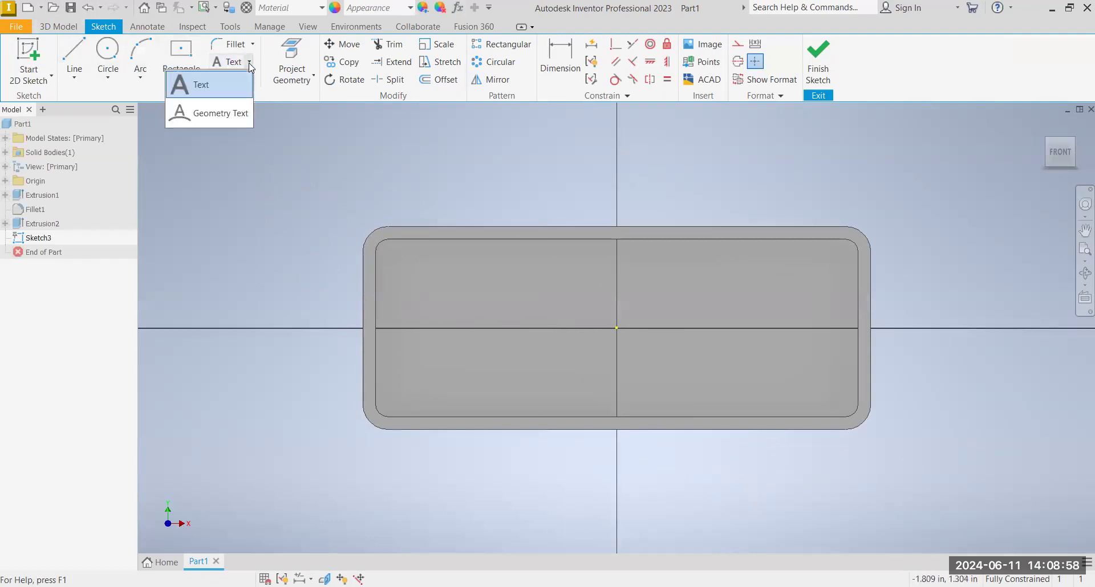
click(191, 87)
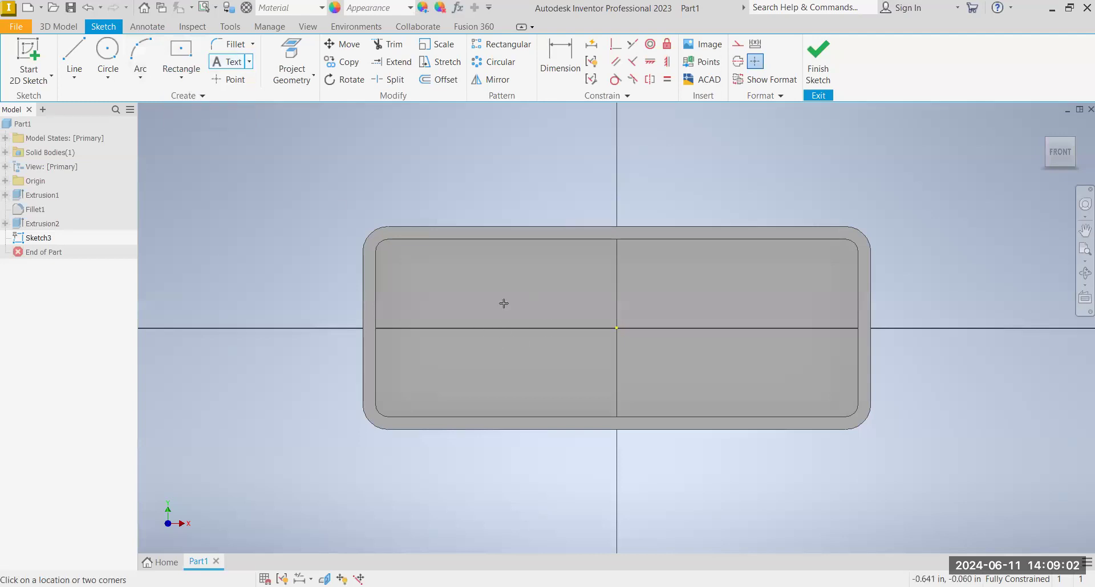
click(477, 363)
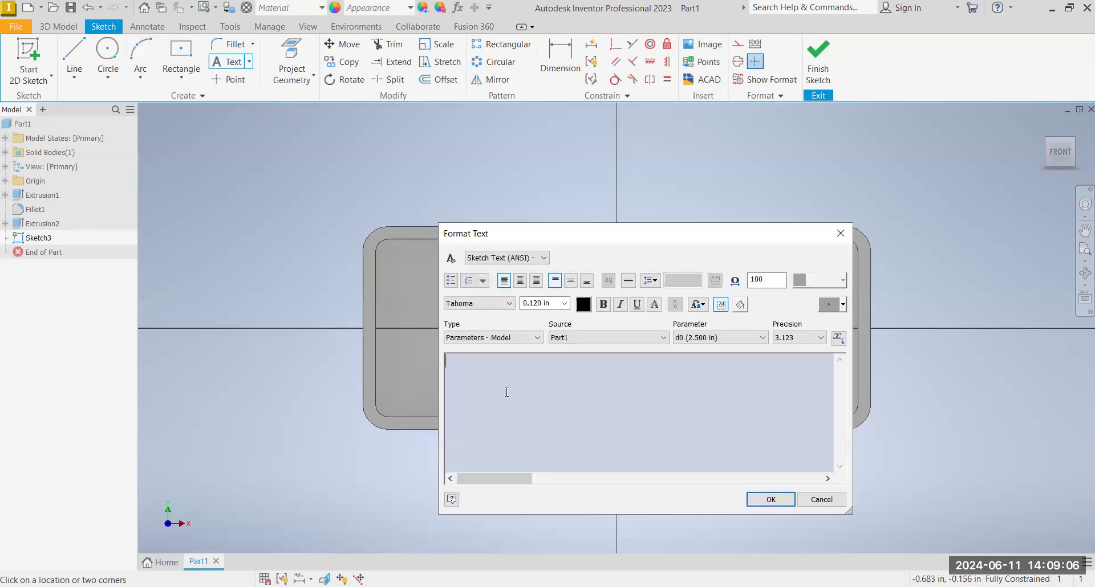
text(VPCC)
key(ctrl+a)
triple_click(548, 303)
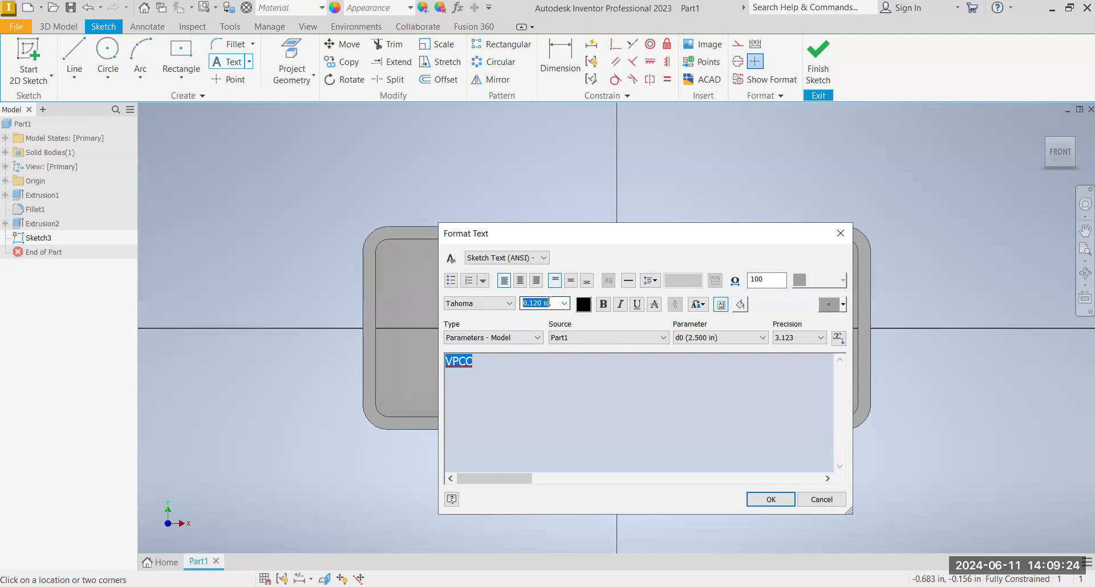
text(.5)
click(765, 505)
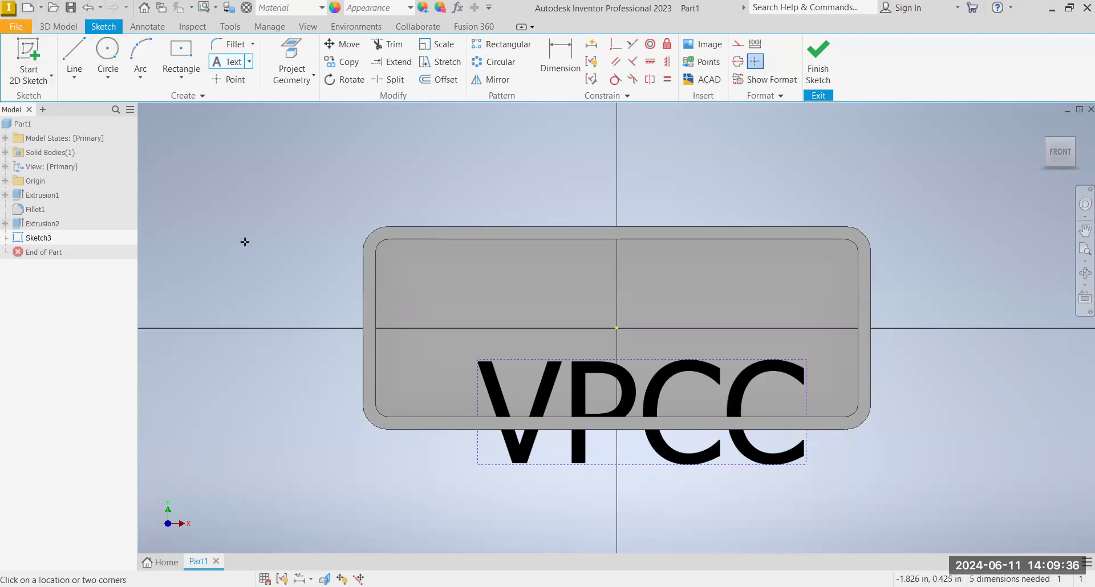
click(87, 8)
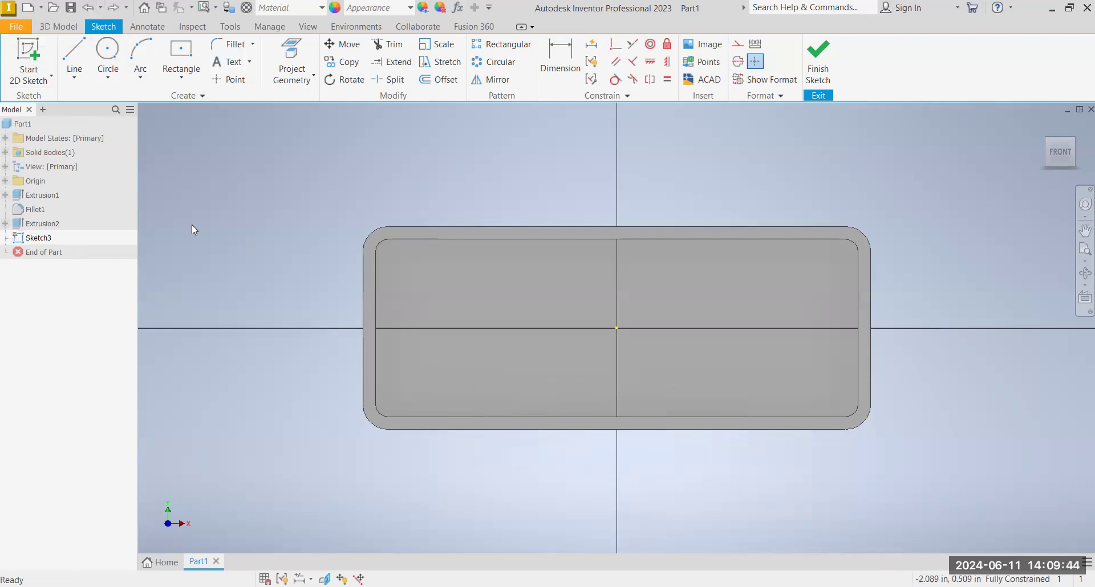
Add the sketch text "VPCC" at 0.5 in height below the horizontal axis of the pocket floor.
click(235, 64)
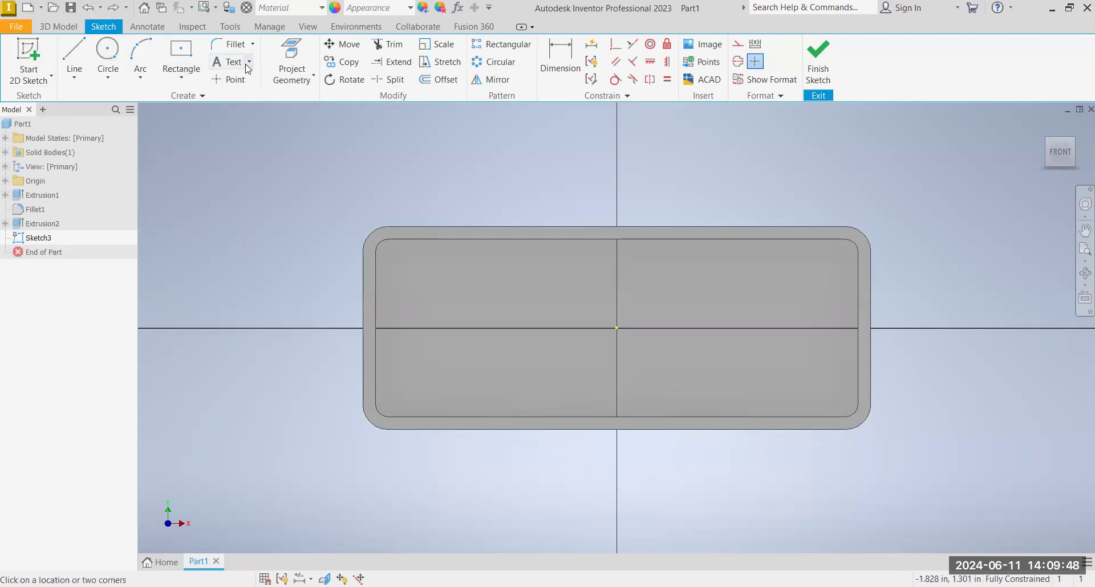
click(250, 61)
click(204, 92)
click(469, 359)
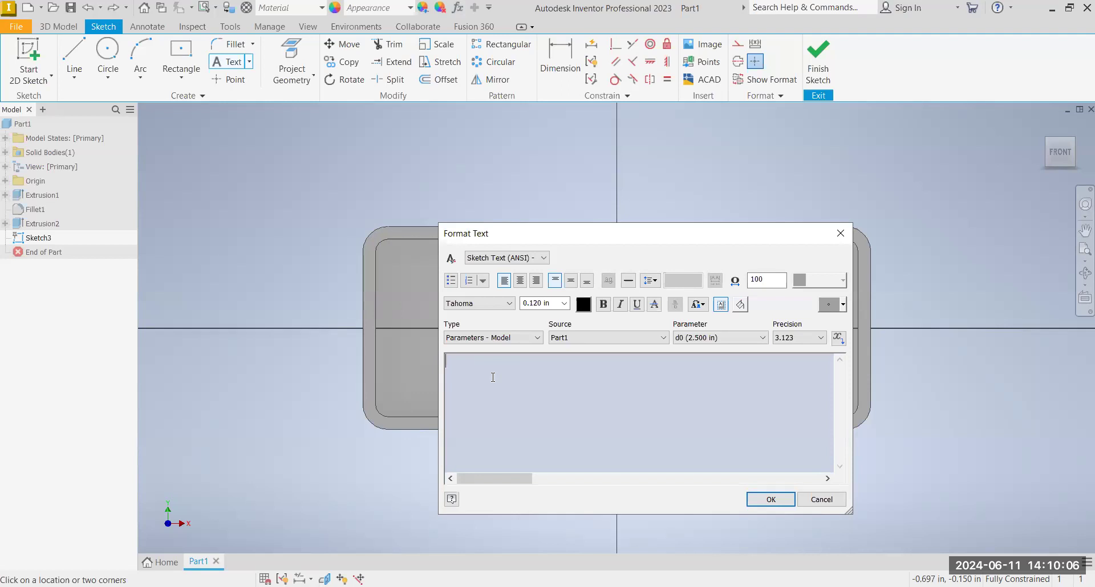
text(VPCC)
drag(474, 360, 445, 362)
click(552, 305)
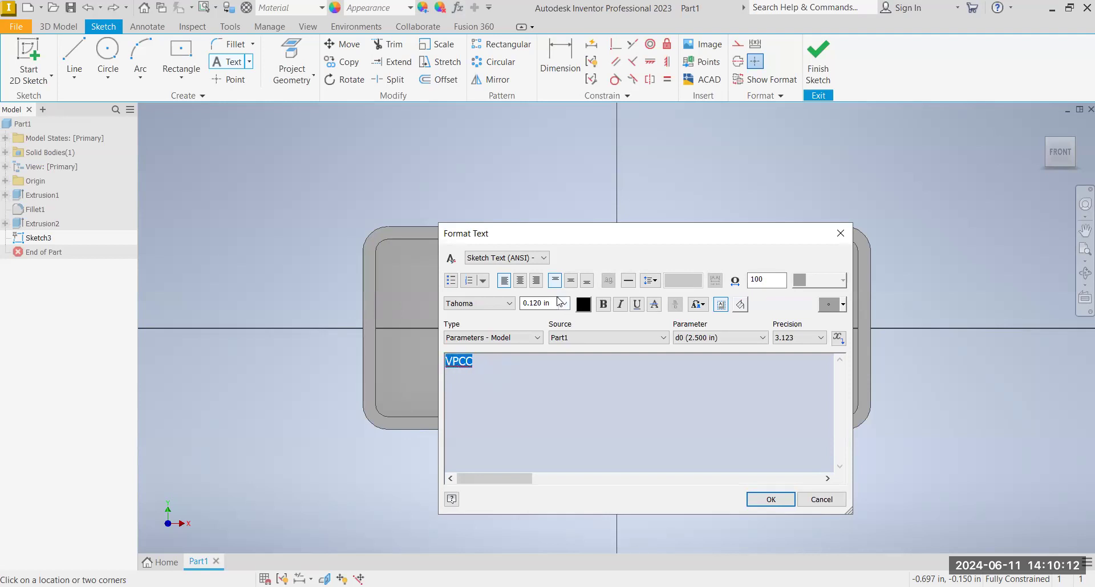
text(.5)
click(771, 500)
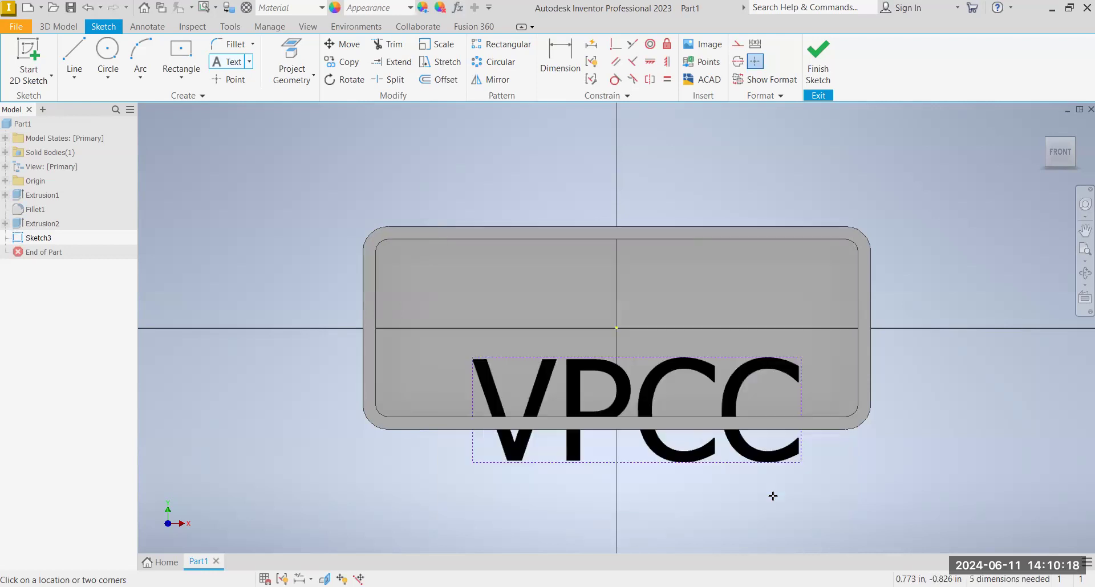
right_click(809, 160)
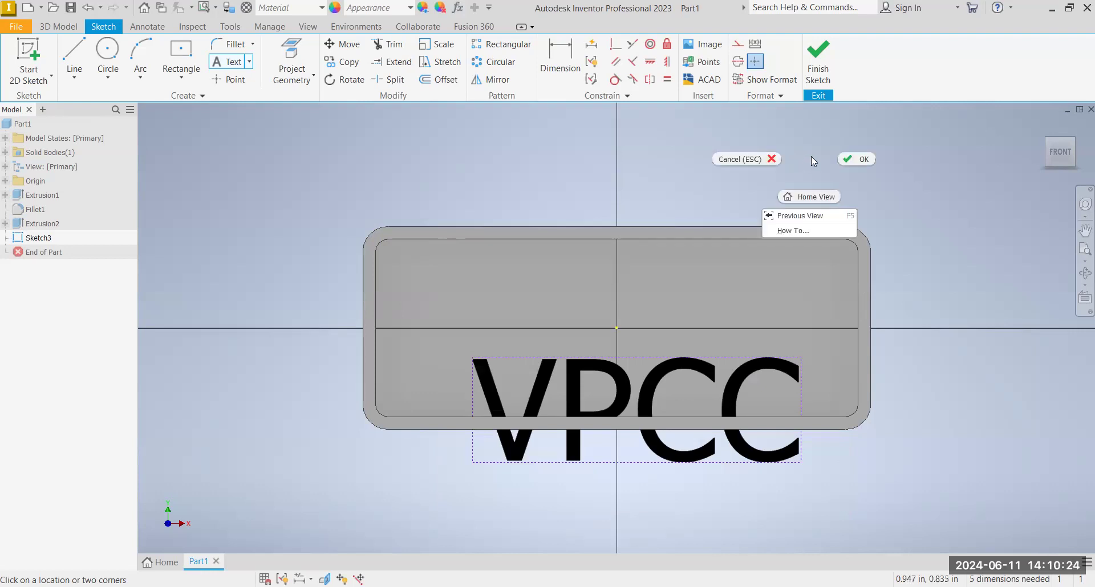
click(861, 164)
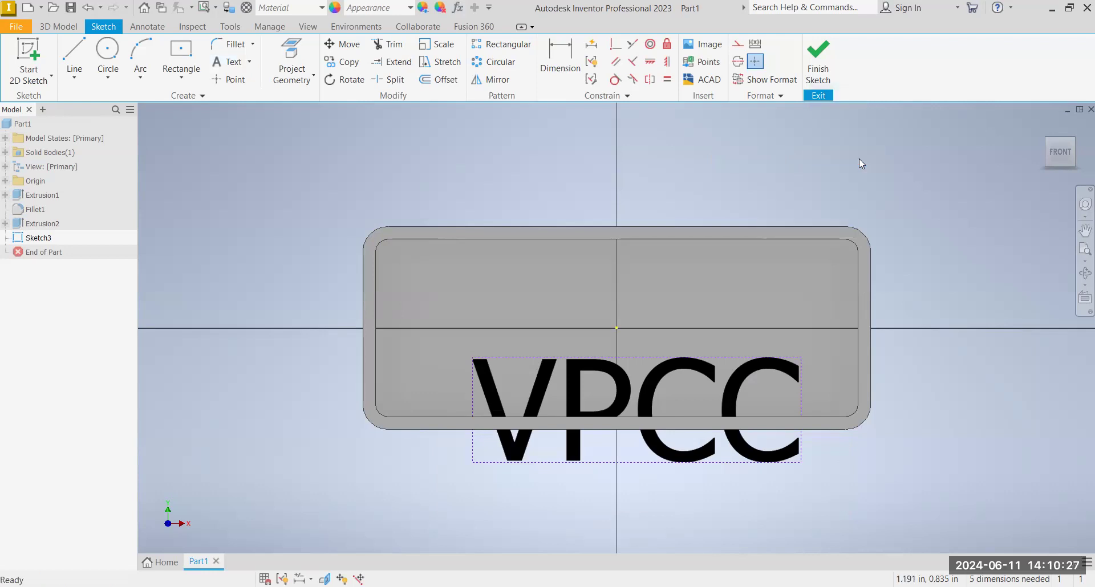
Move the VPCC text by eye to the centre of the pocket around the origin and finish the sketch.
click(641, 408)
drag(642, 402, 621, 331)
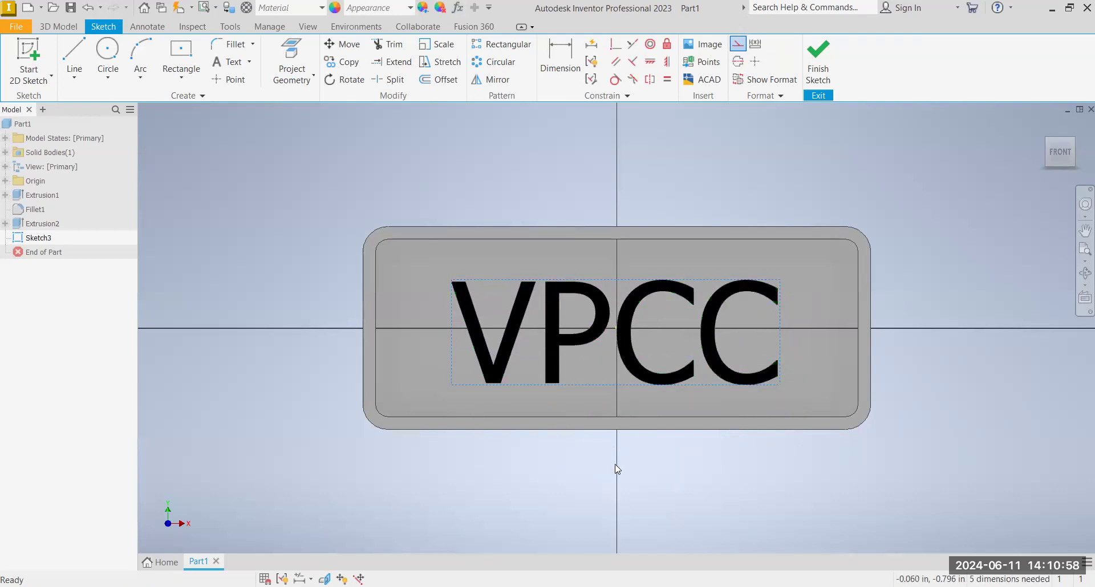
click(628, 350)
drag(629, 347, 629, 344)
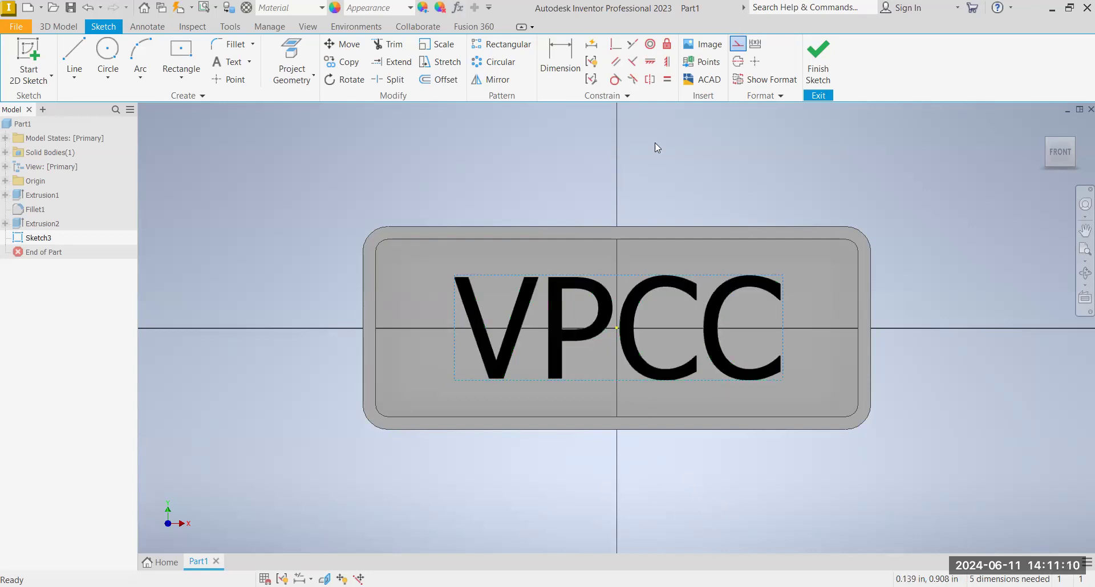
click(824, 73)
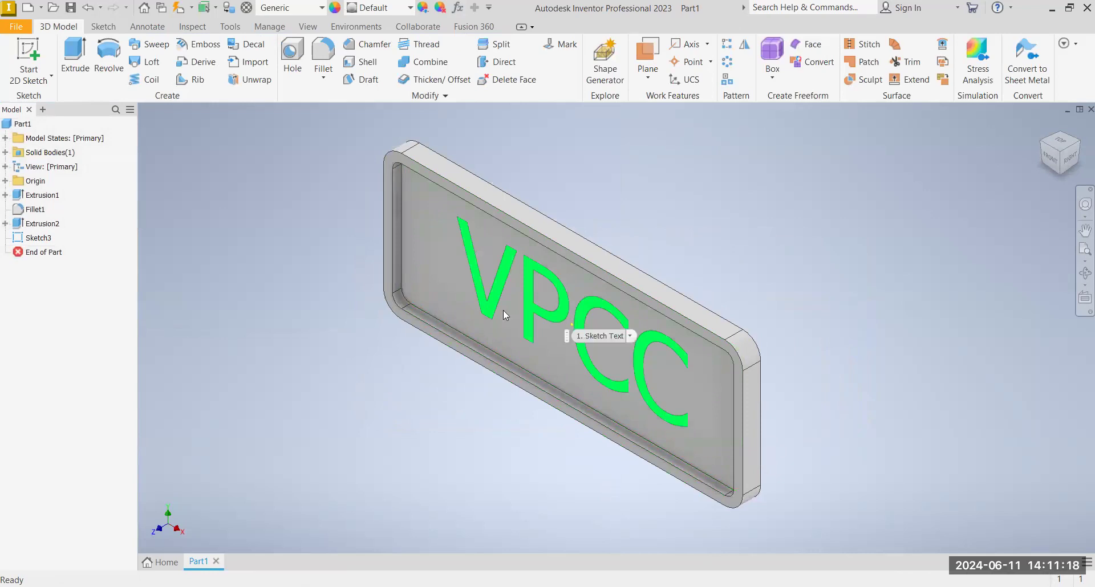
Emboss the VPCC text outward from the pocket floor with a depth of 0.0625 in.
click(199, 46)
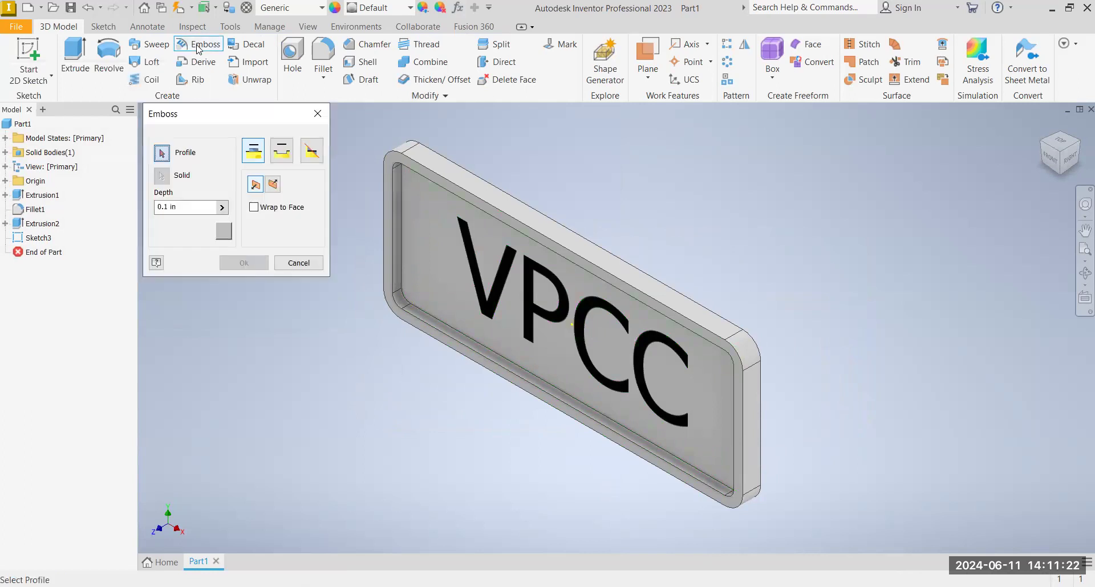
click(493, 315)
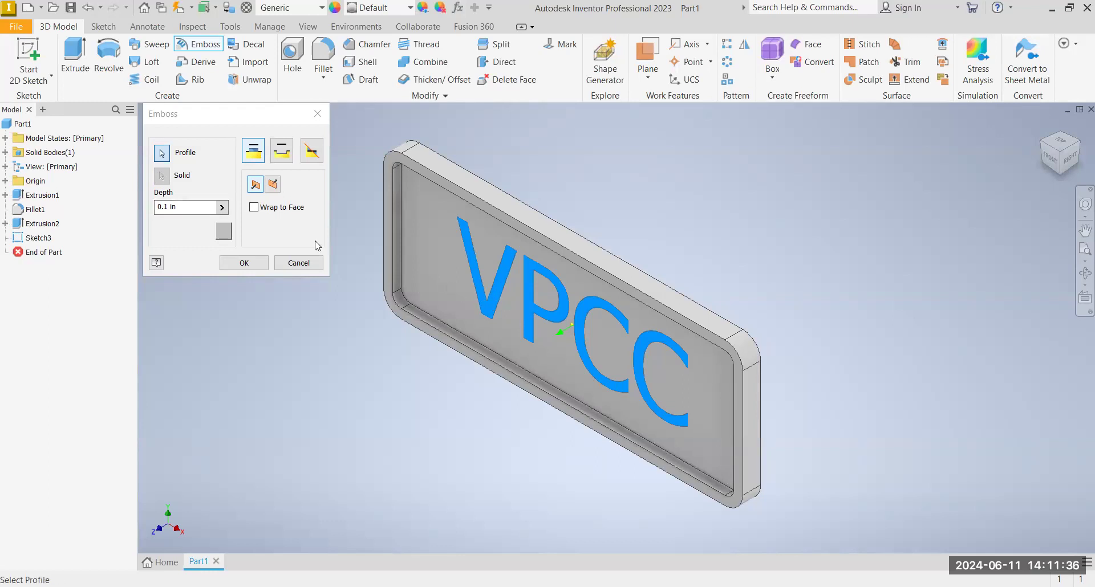
click(195, 207)
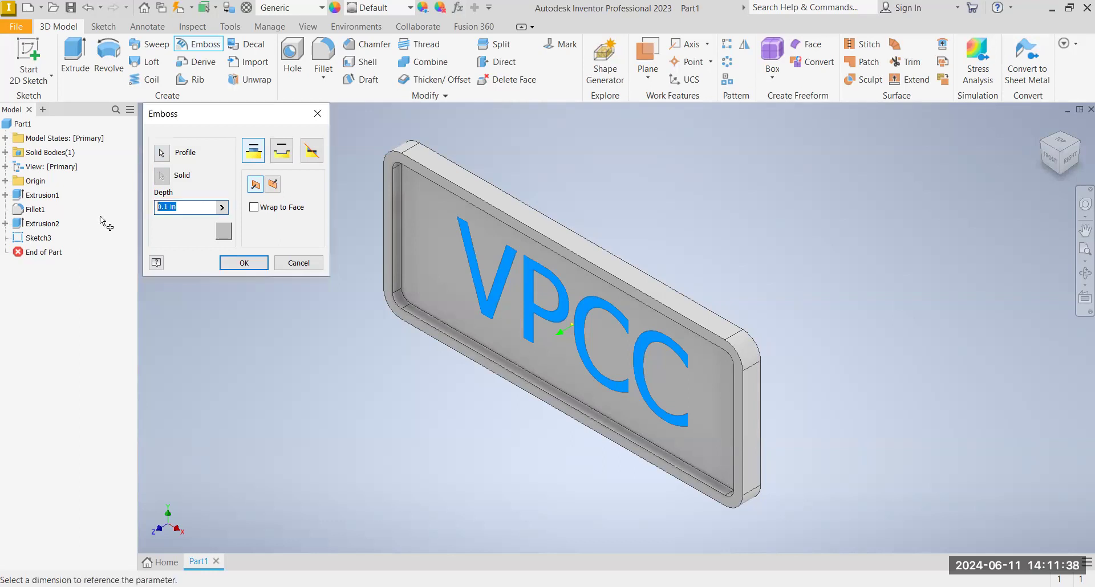
text(.0625)
click(255, 268)
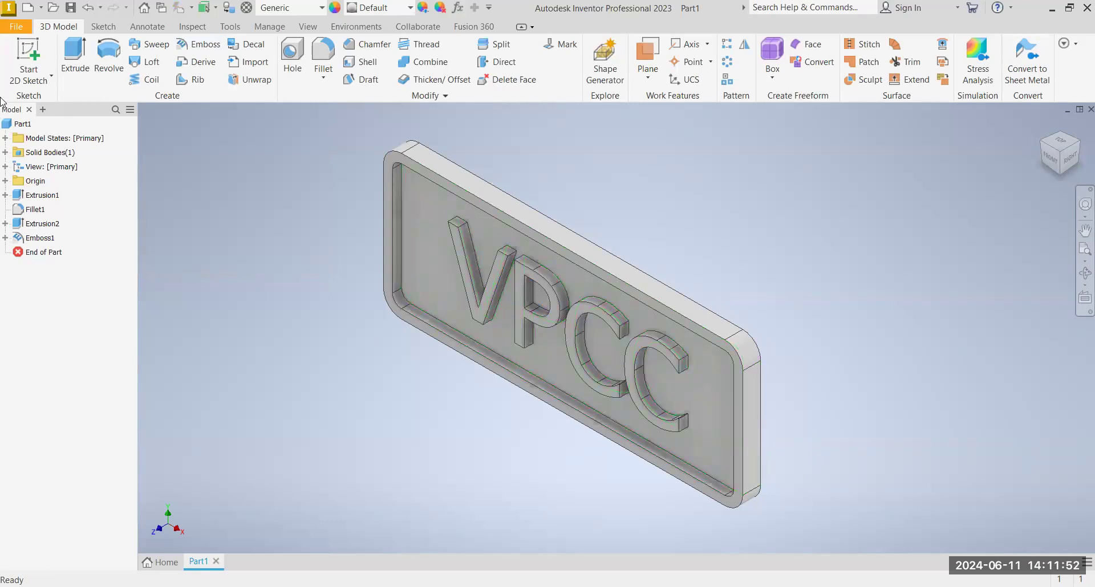
Start a sketch on the pocket floor and draw a 3/16 in diameter circle between the last C and the pocket's right edge.
click(13, 83)
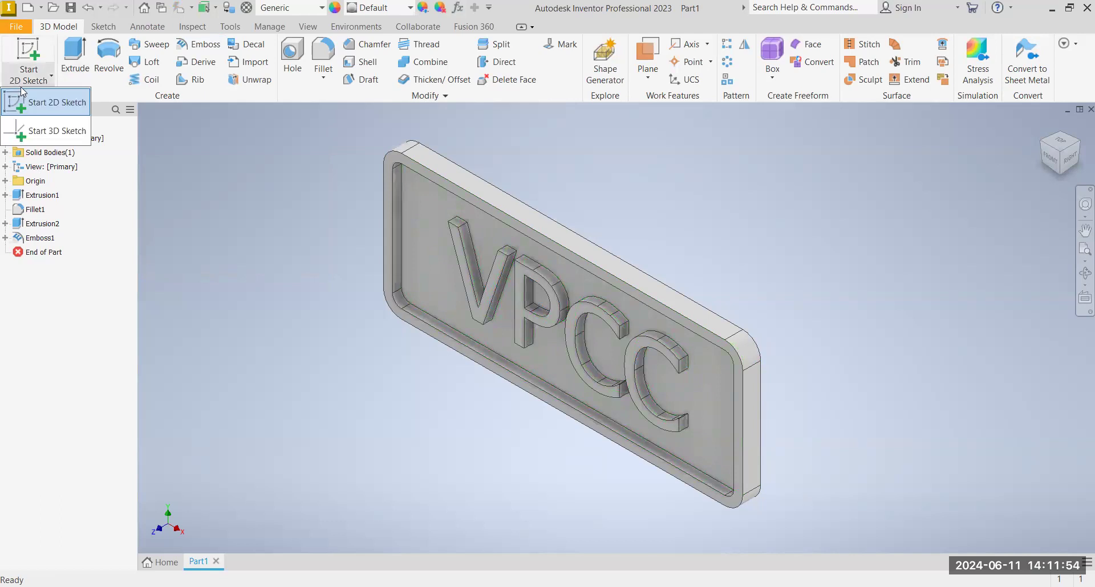
click(39, 107)
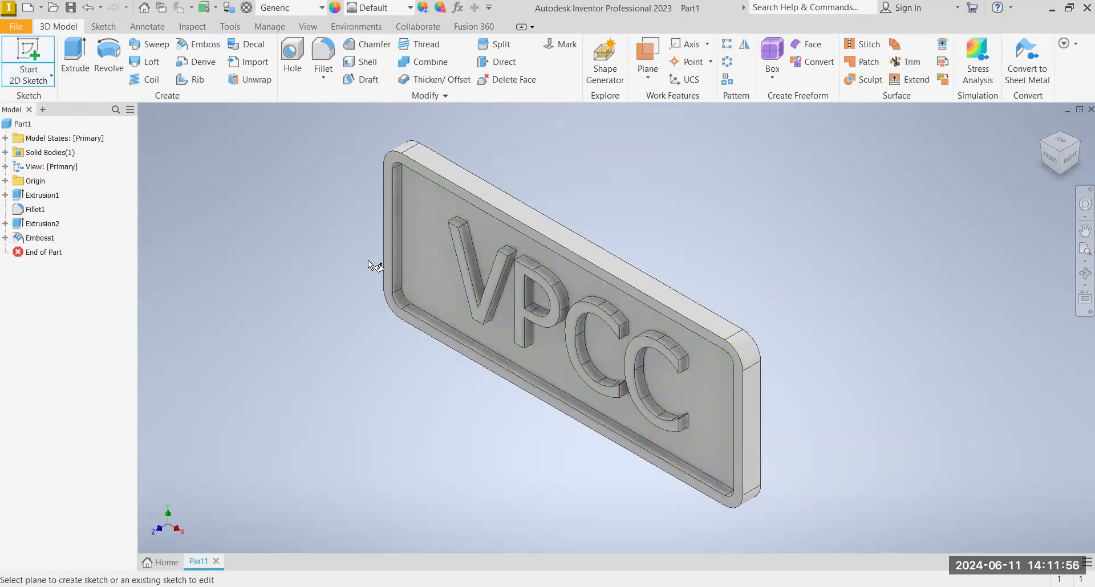
click(710, 395)
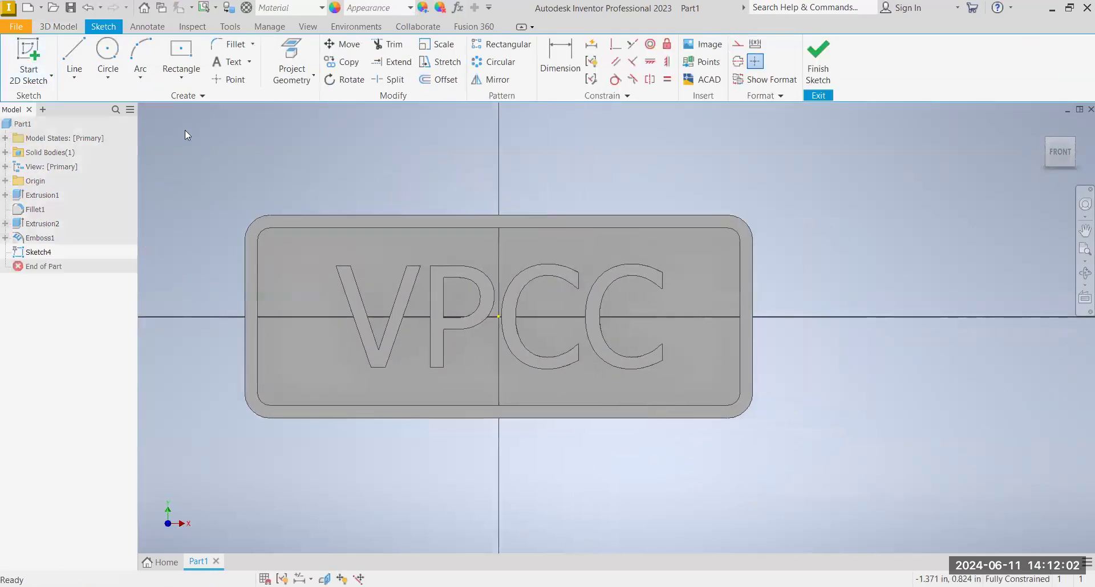
click(107, 79)
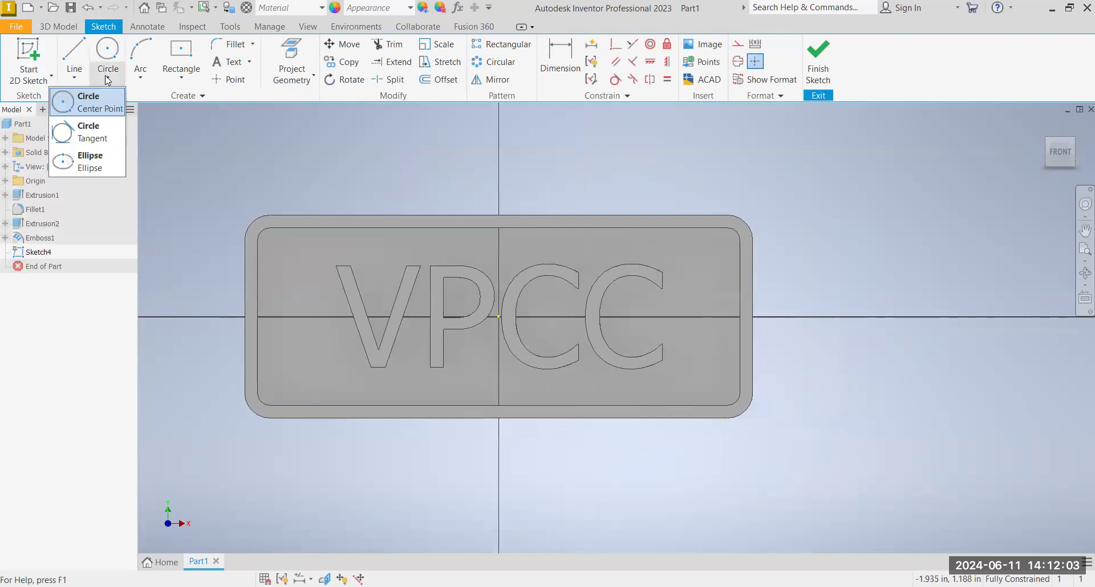
click(87, 104)
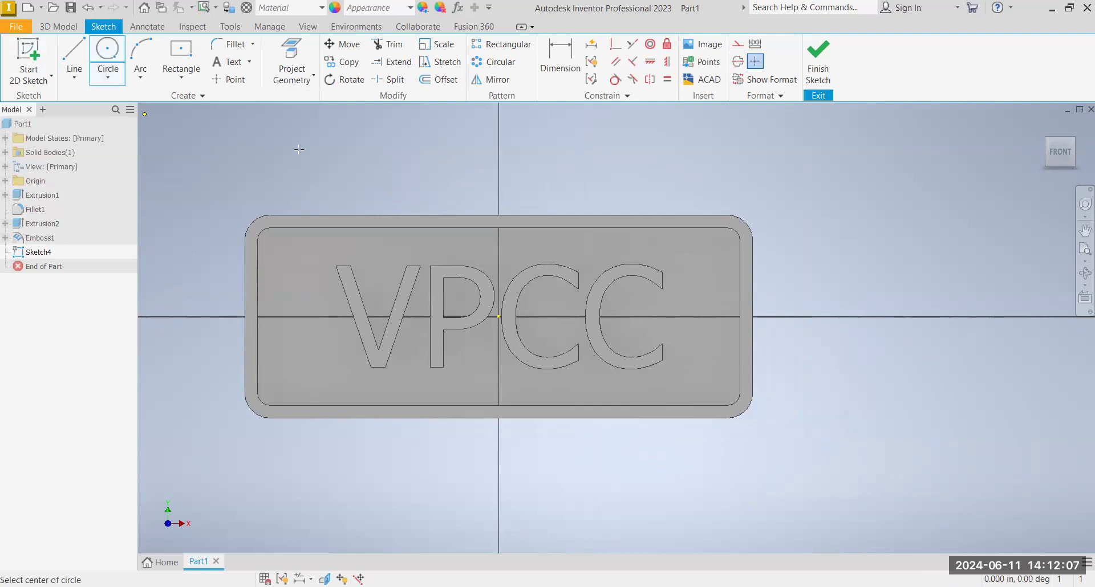
click(715, 293)
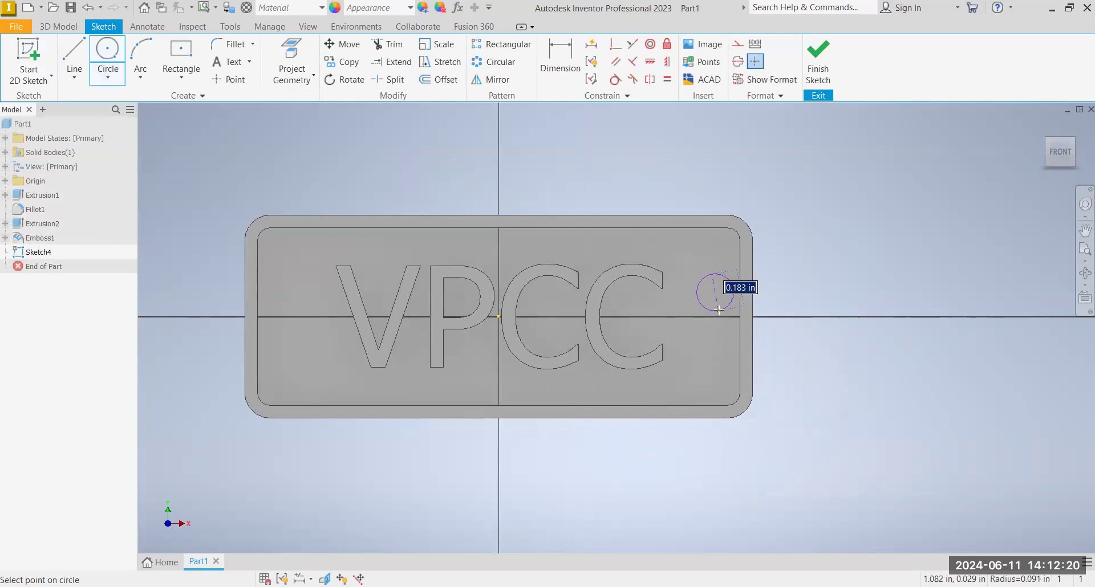
text(3/16)
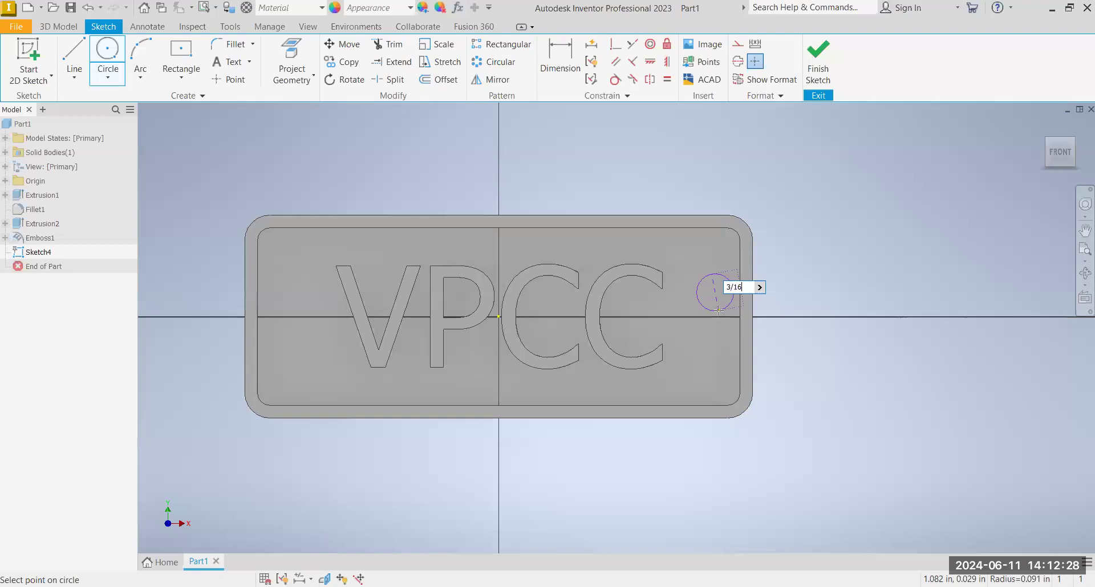
right_click(814, 179)
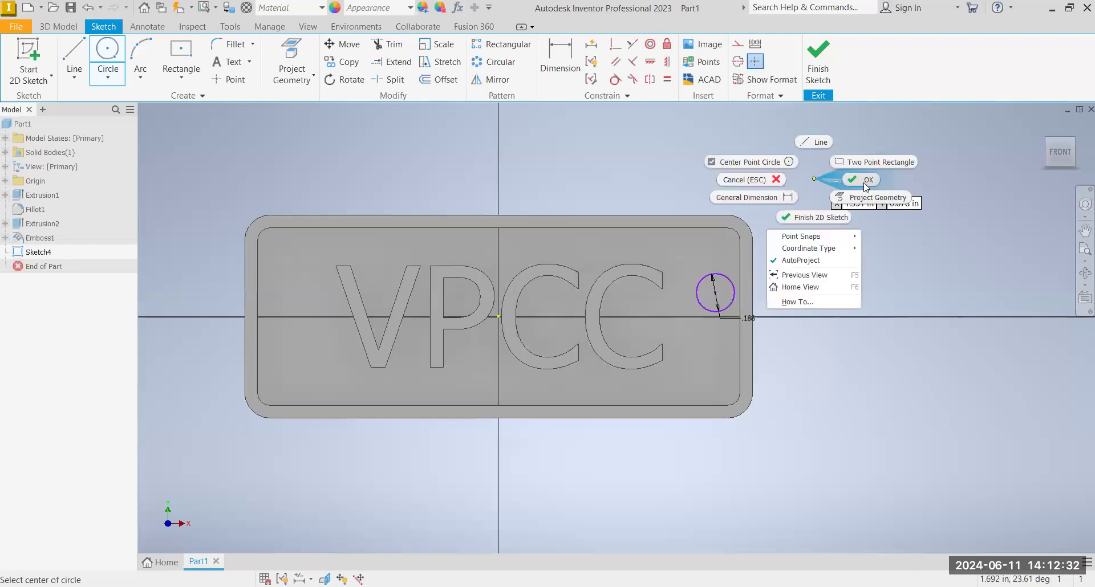
click(863, 183)
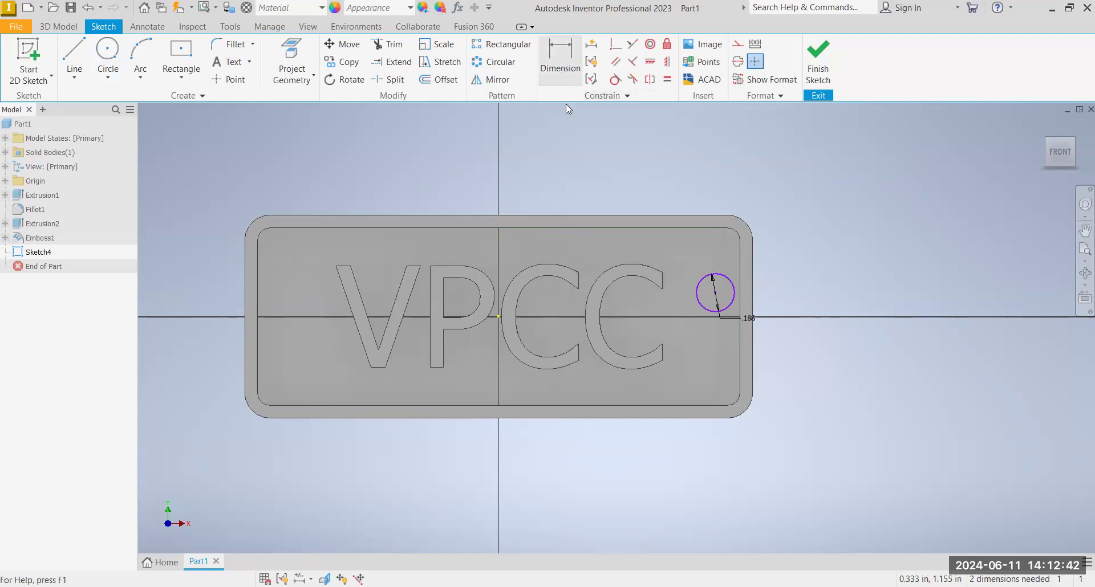
Dimension the circle's centre 0.5 in below the plate's top outer edge.
click(567, 73)
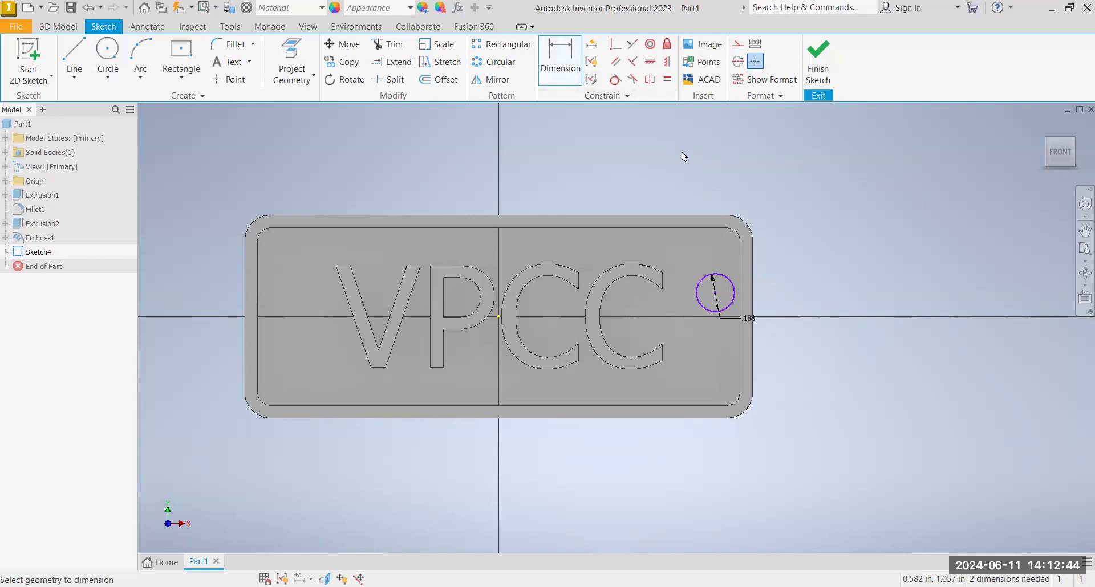
click(687, 216)
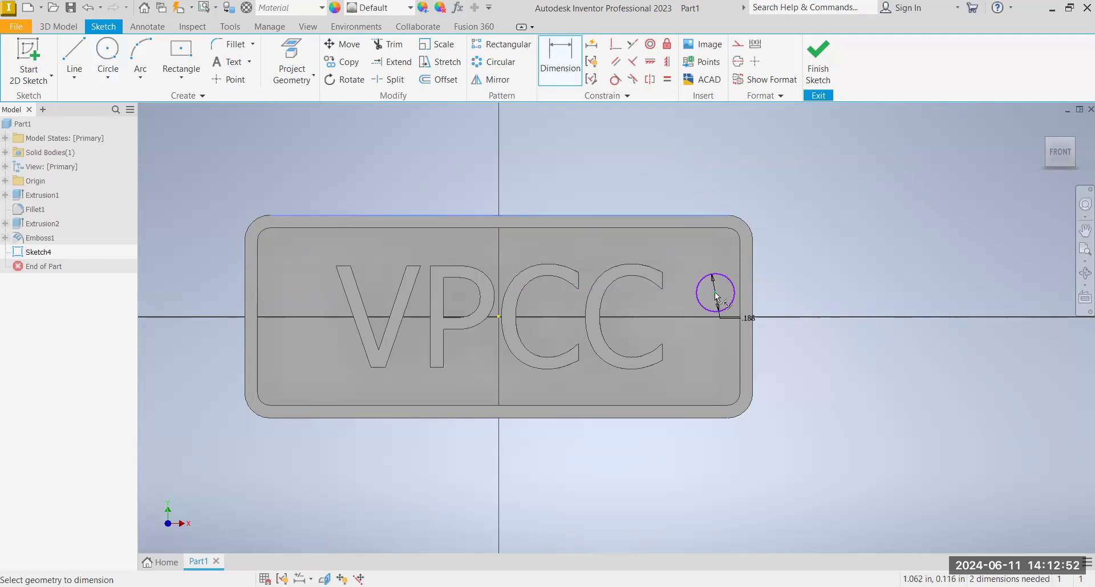
click(716, 293)
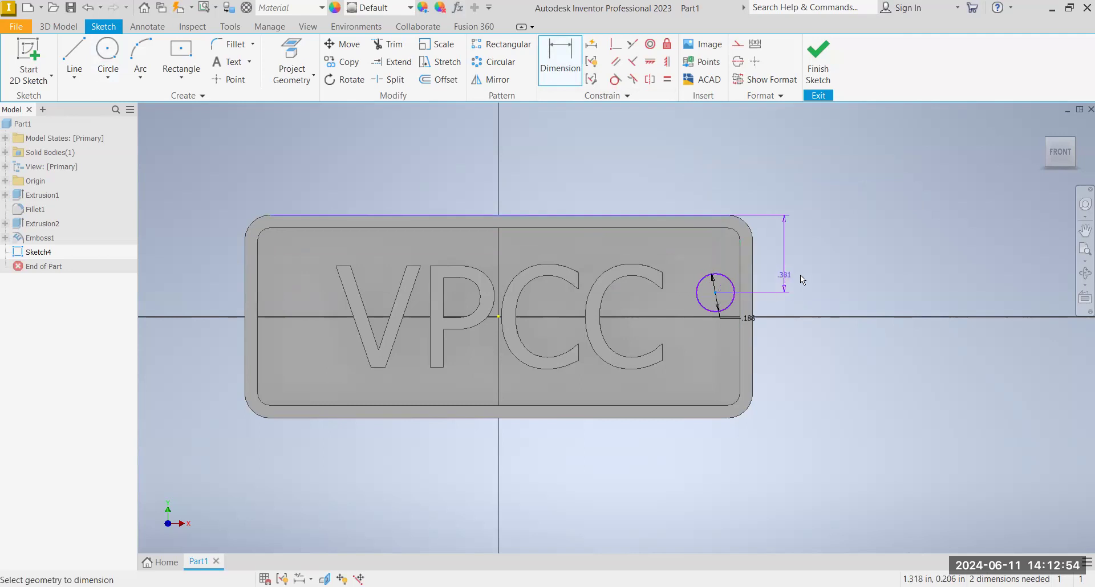
click(803, 261)
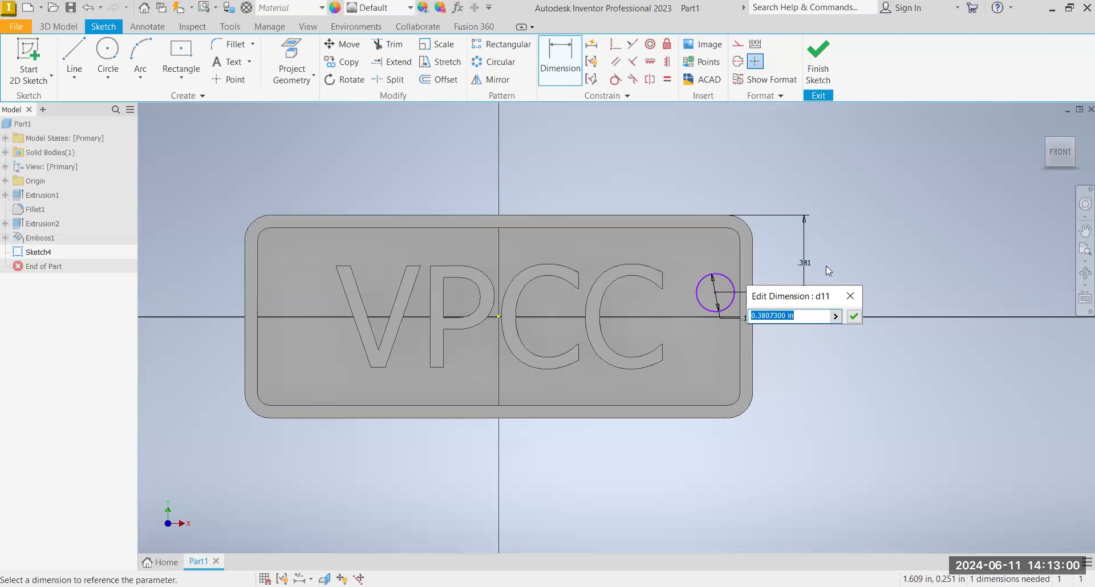
text(.5)
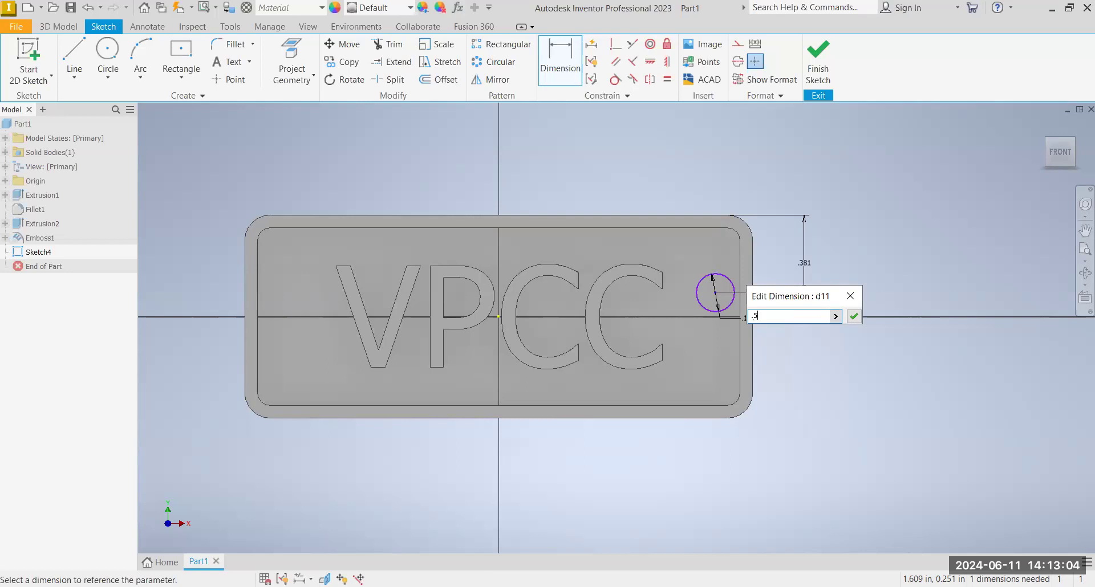
key(Return)
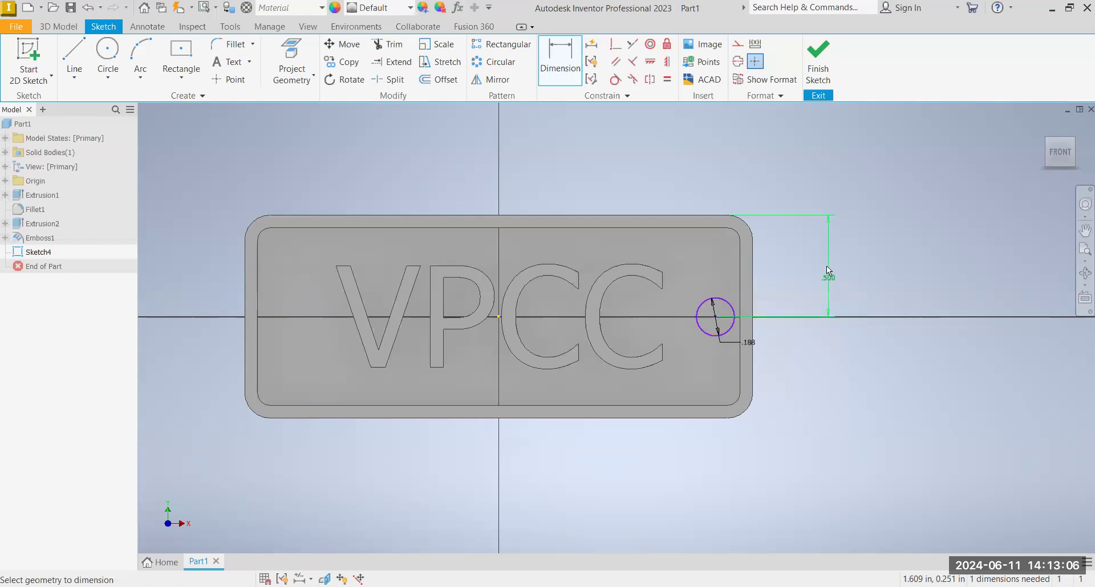
right_click(909, 241)
click(962, 242)
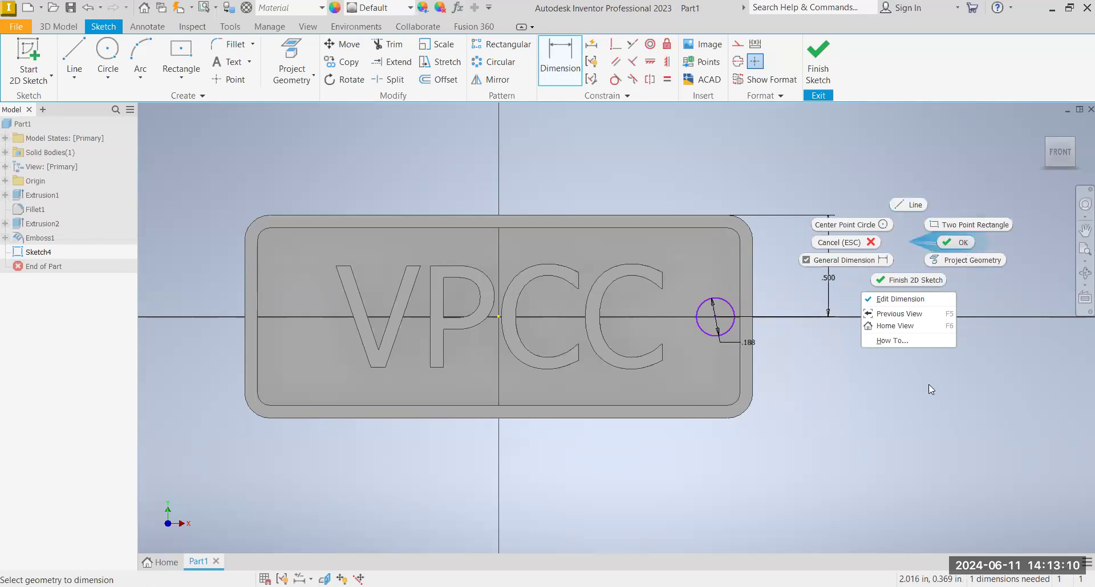
Dimension the circle's centre 3/16 in from the plate's right outer edge and finish the sketch.
click(558, 58)
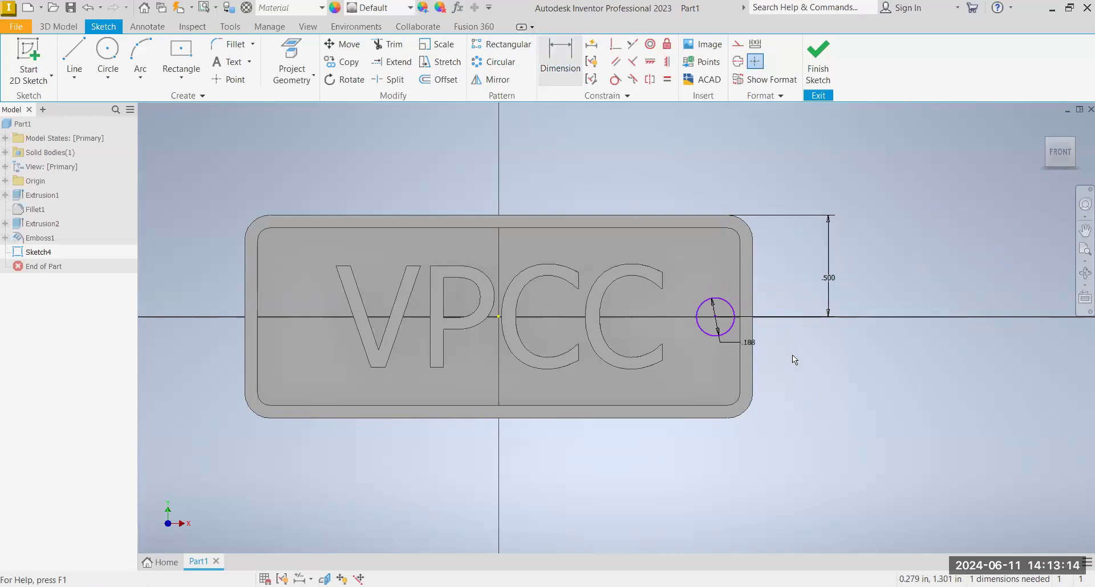
click(755, 362)
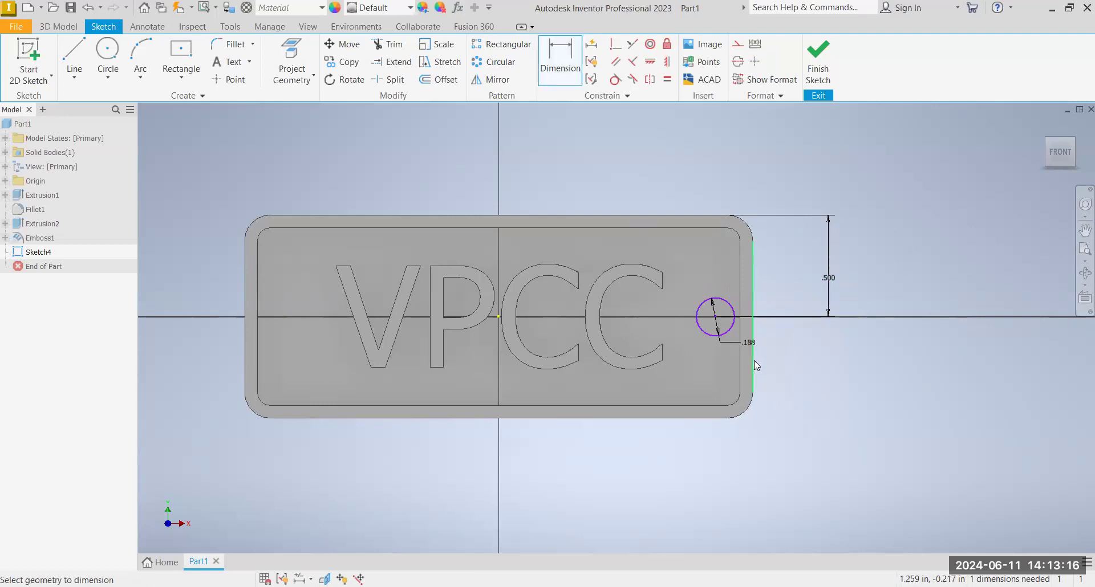
click(716, 317)
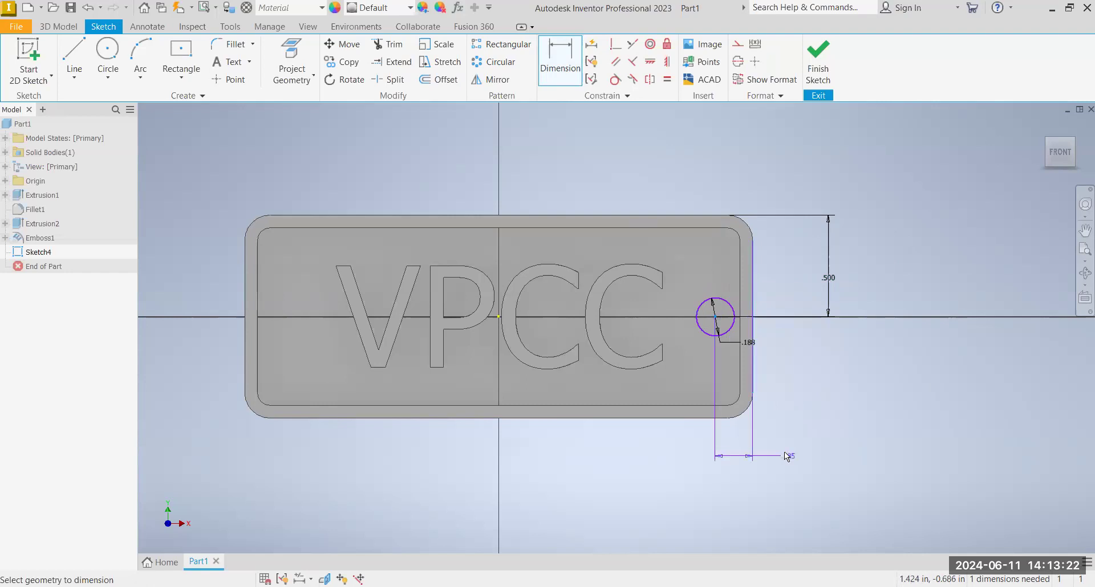
click(847, 460)
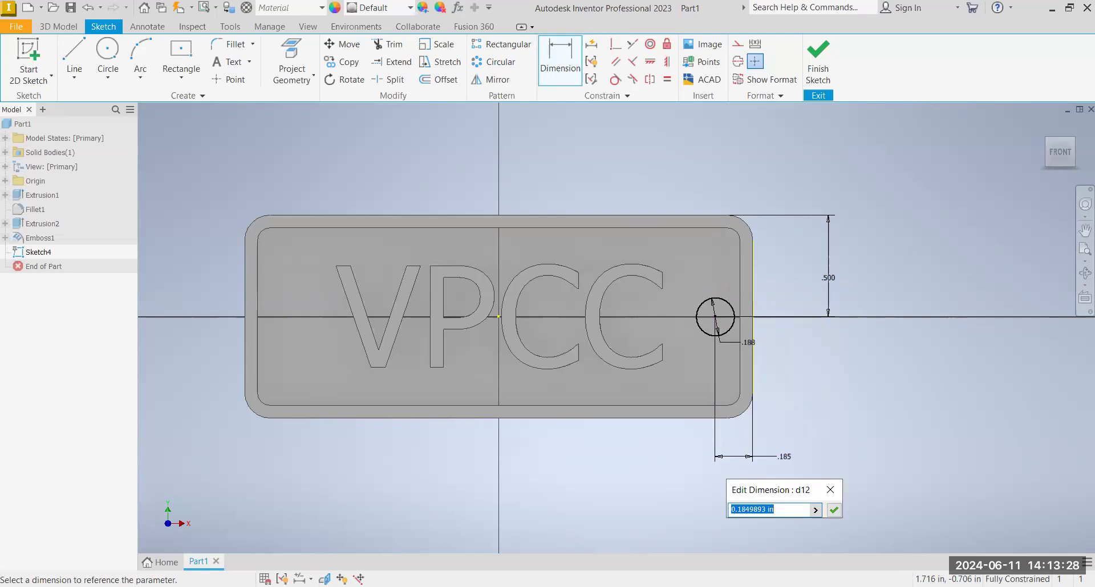
text(3/16)
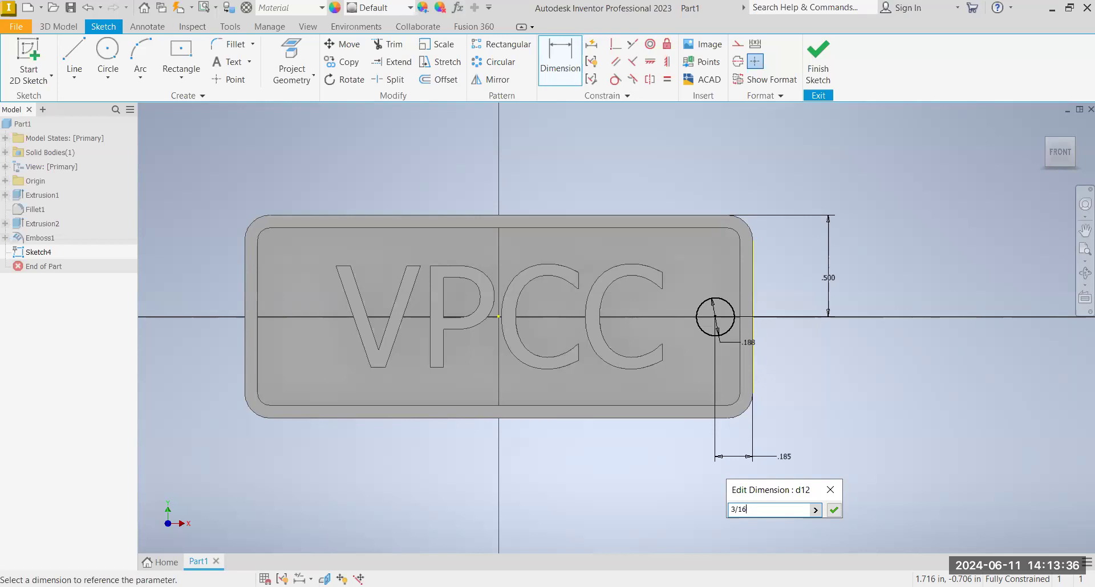
click(834, 511)
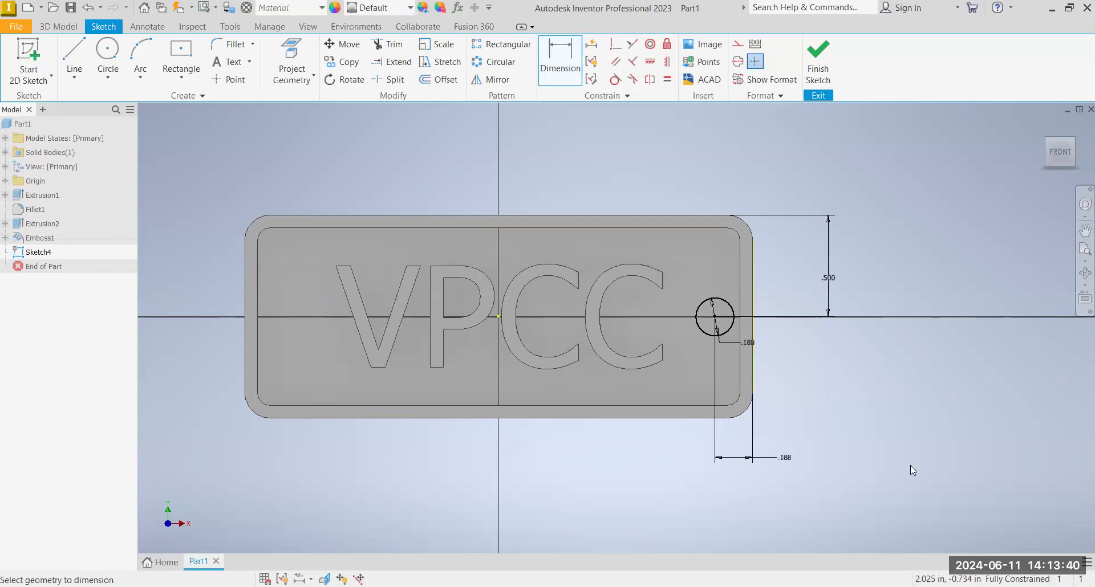
click(819, 64)
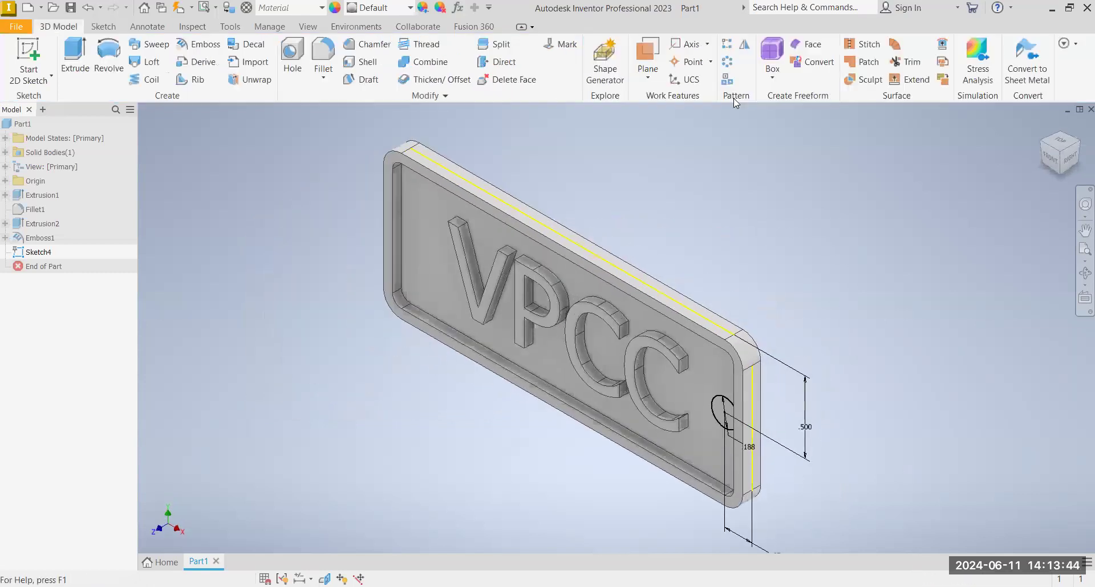
Extrude the circle as a cut 0.0625 in deep from the pocket floor into the plate.
click(73, 51)
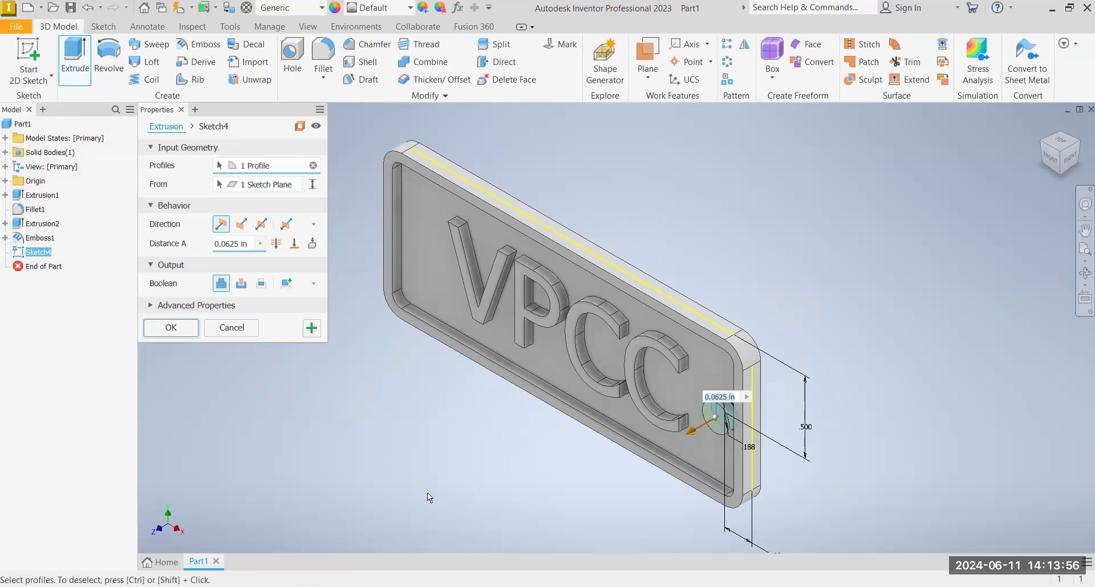
click(242, 226)
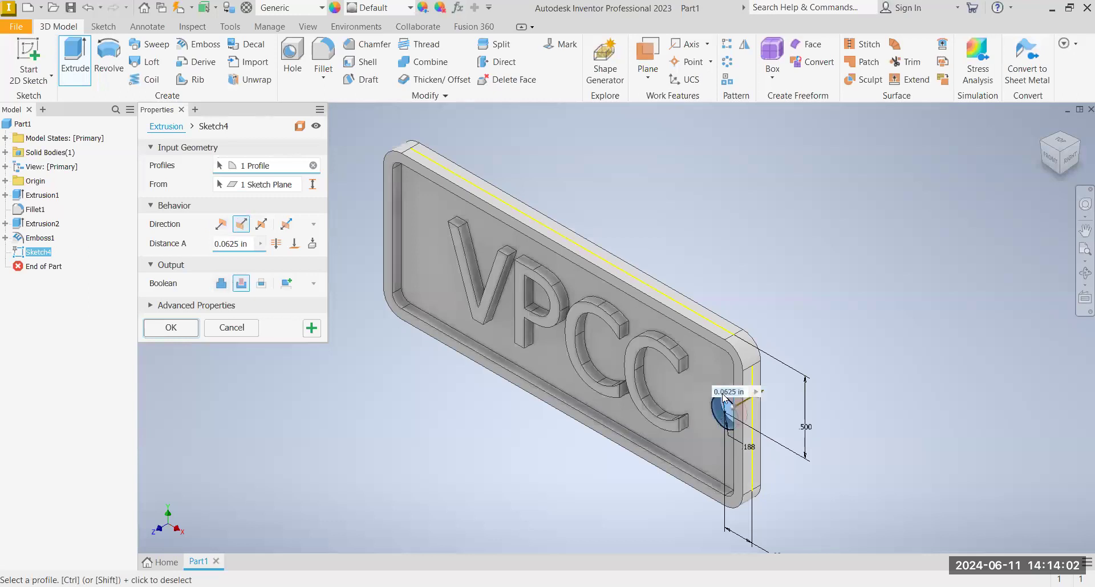
click(159, 329)
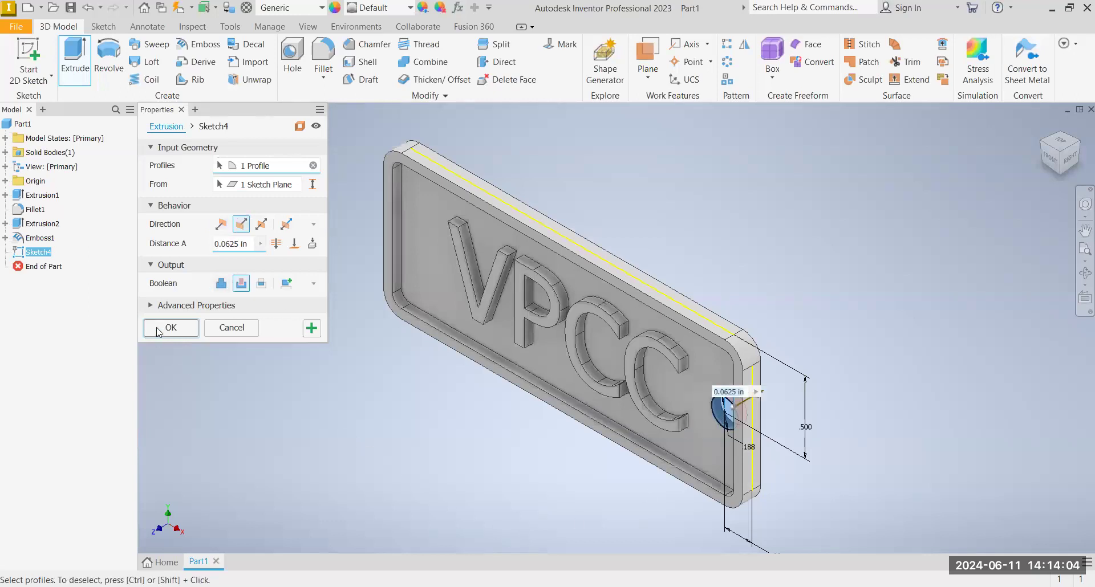
middle_drag(385, 434, 311, 435)
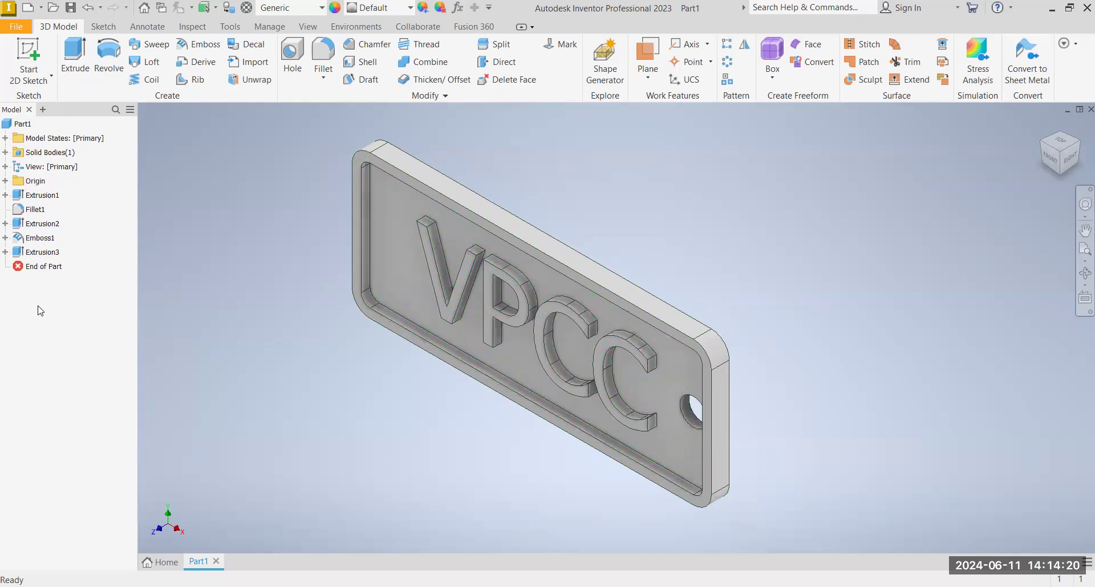
Save the part in the Downloads folder as VPCC-KEYCHAIN-STEM-CAMP in Inventor part format.
click(16, 27)
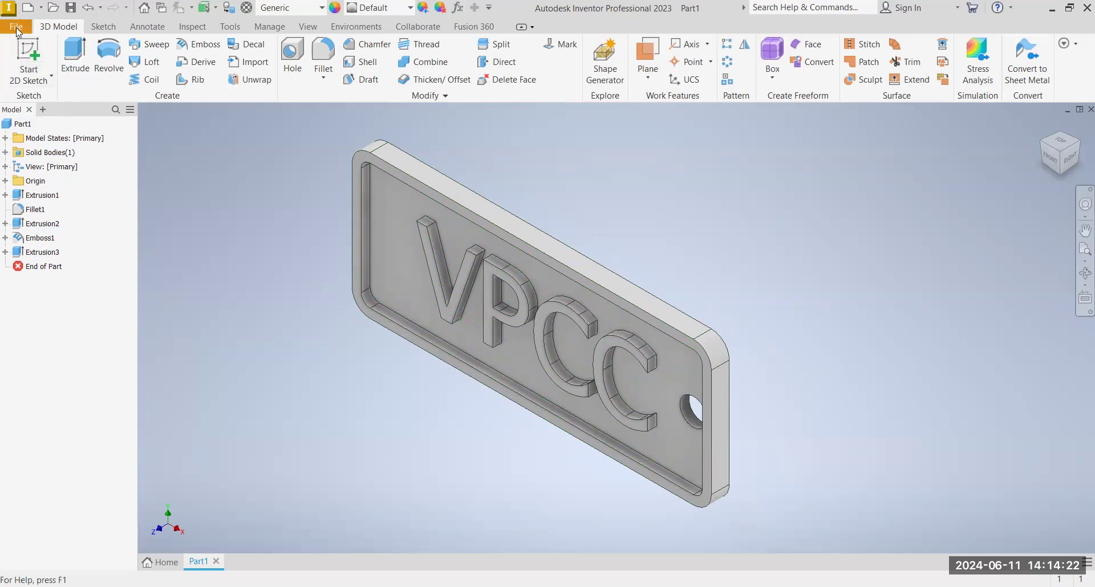
click(48, 183)
key(BackSpace)
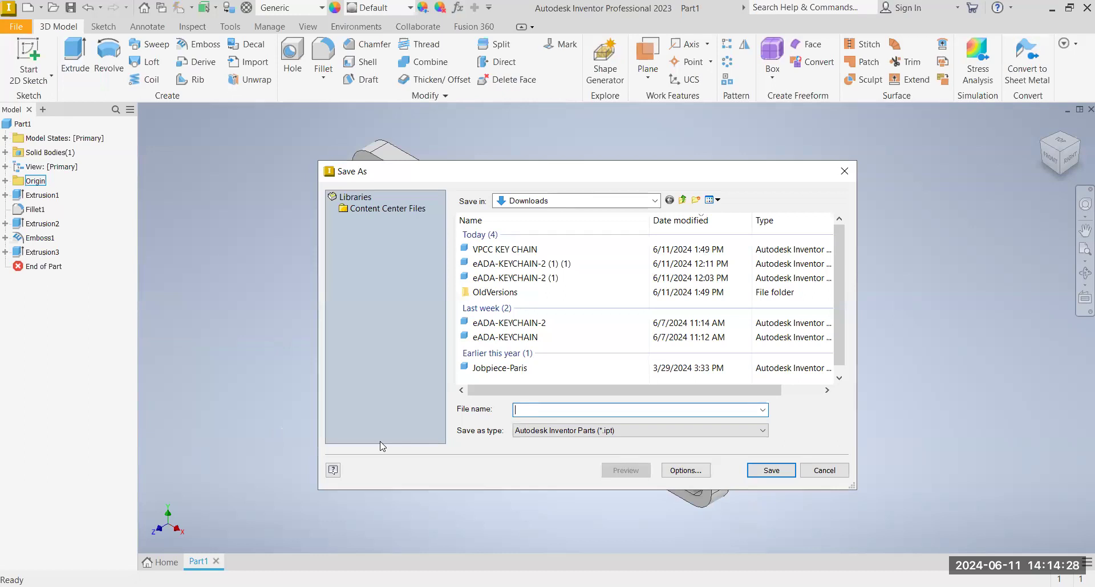
text(VPCC)
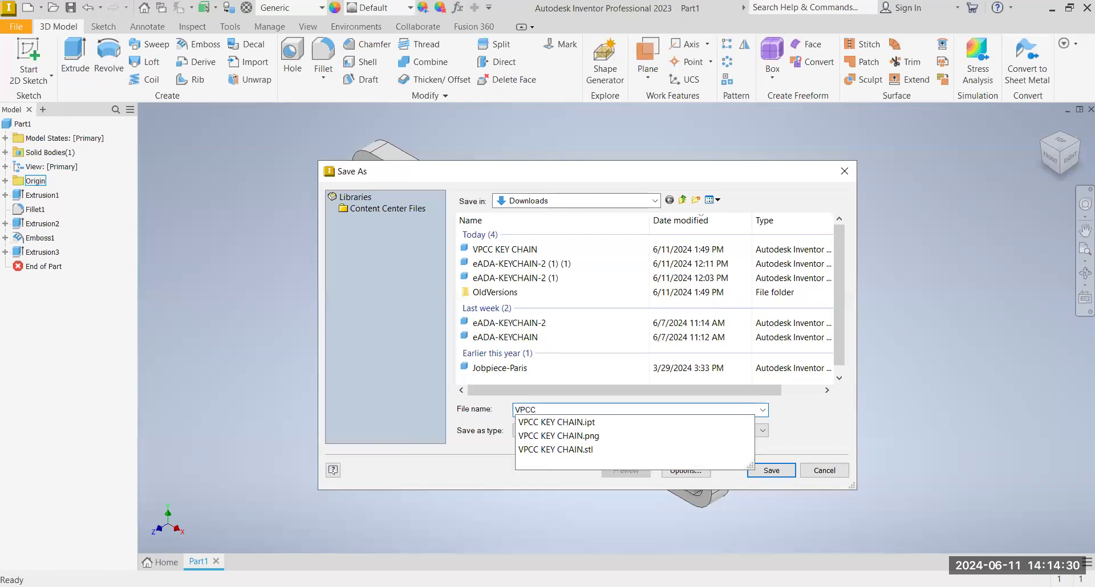
text(-KE)
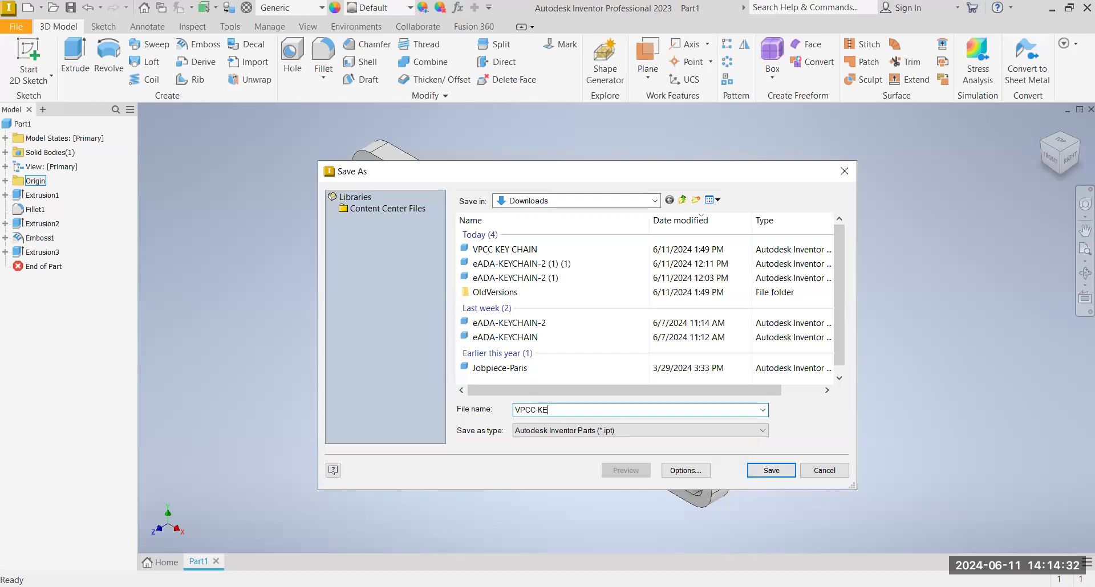
text(YCHAIN-STEM-CAMP)
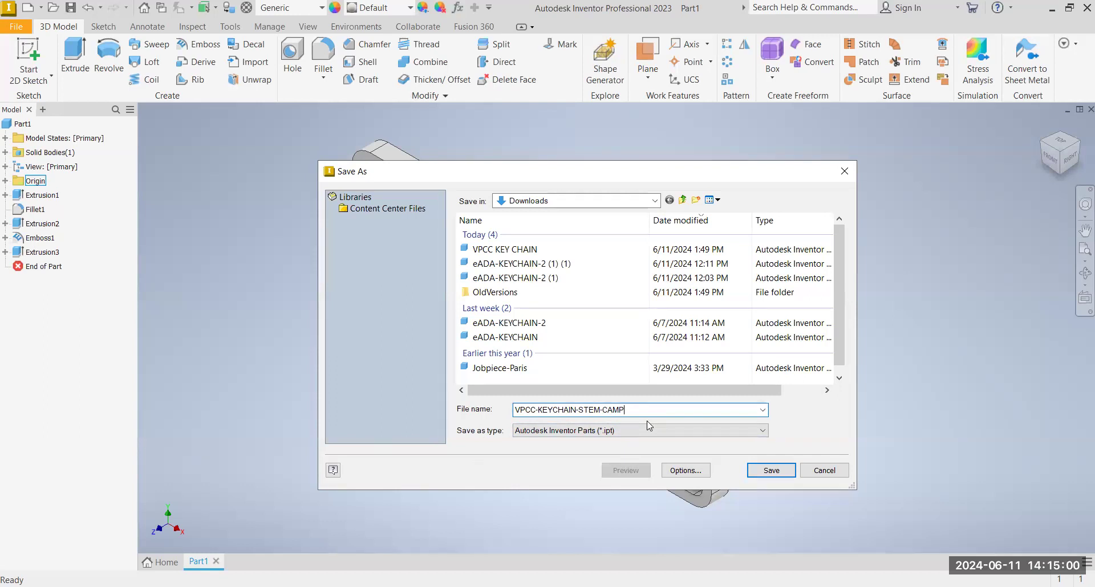
click(772, 471)
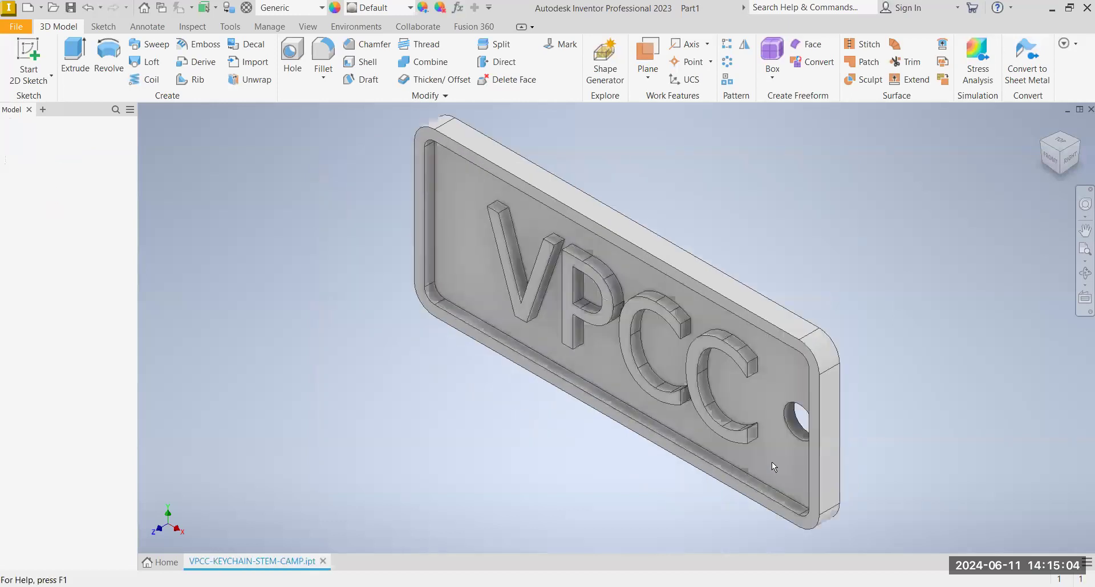
Assign Gold as the keychain part's material in its physical iProperties and apply the change.
middle_drag(450, 435, 402, 429)
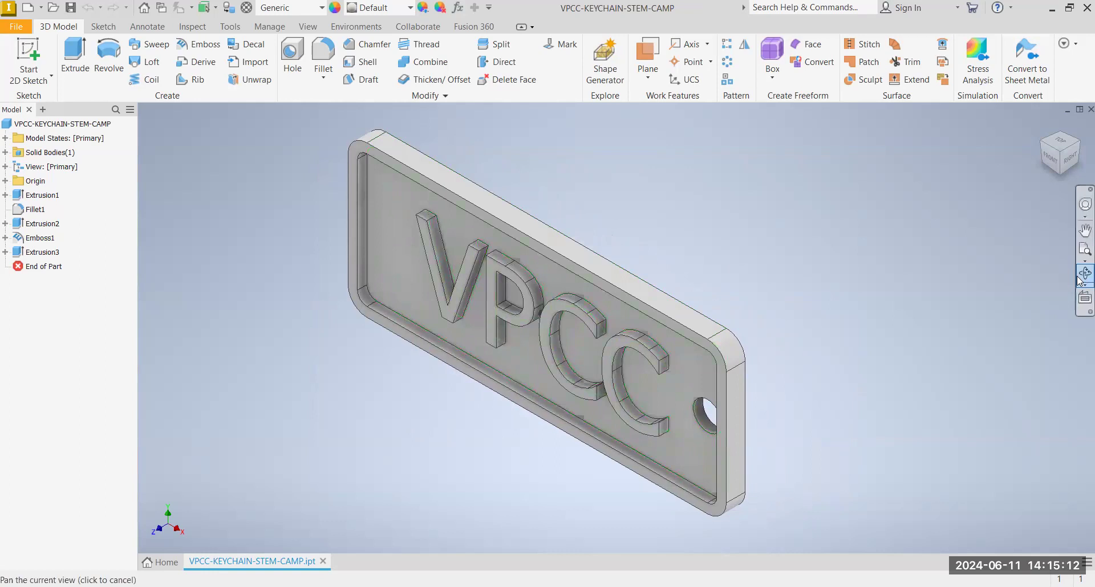
right_click(36, 124)
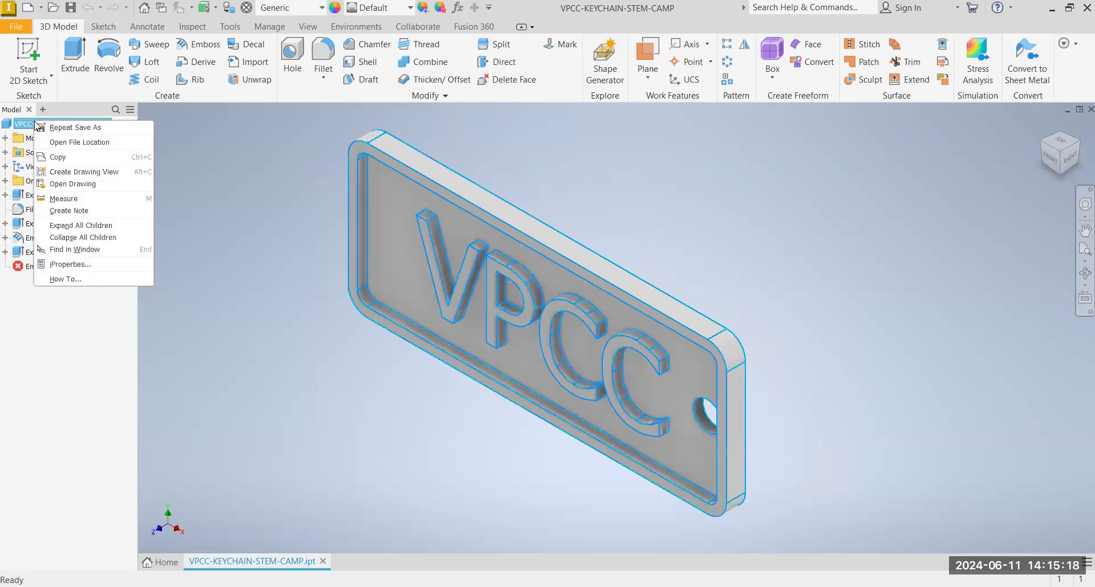
click(215, 163)
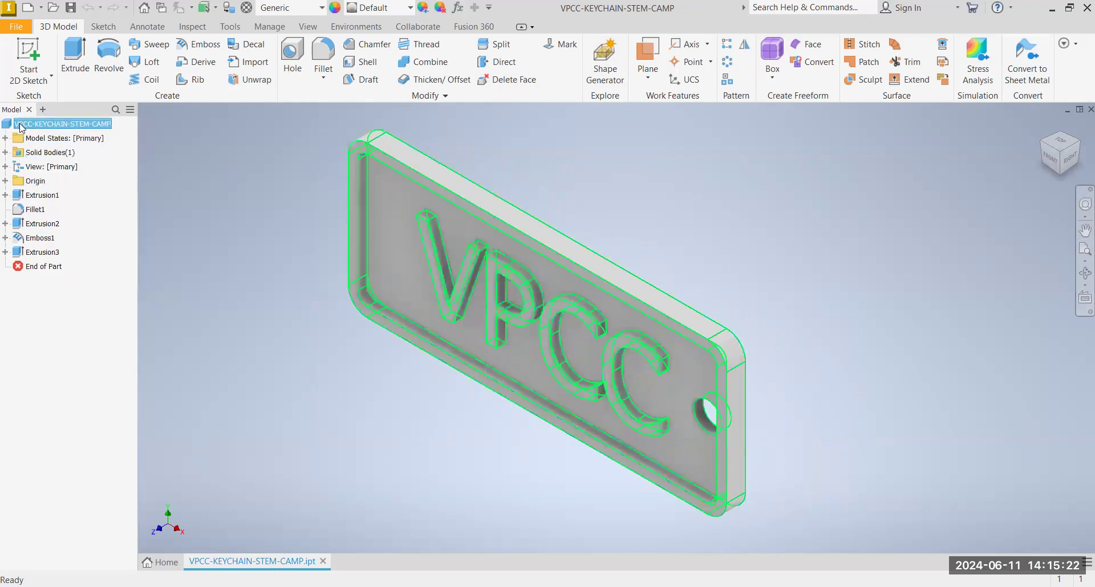
click(60, 125)
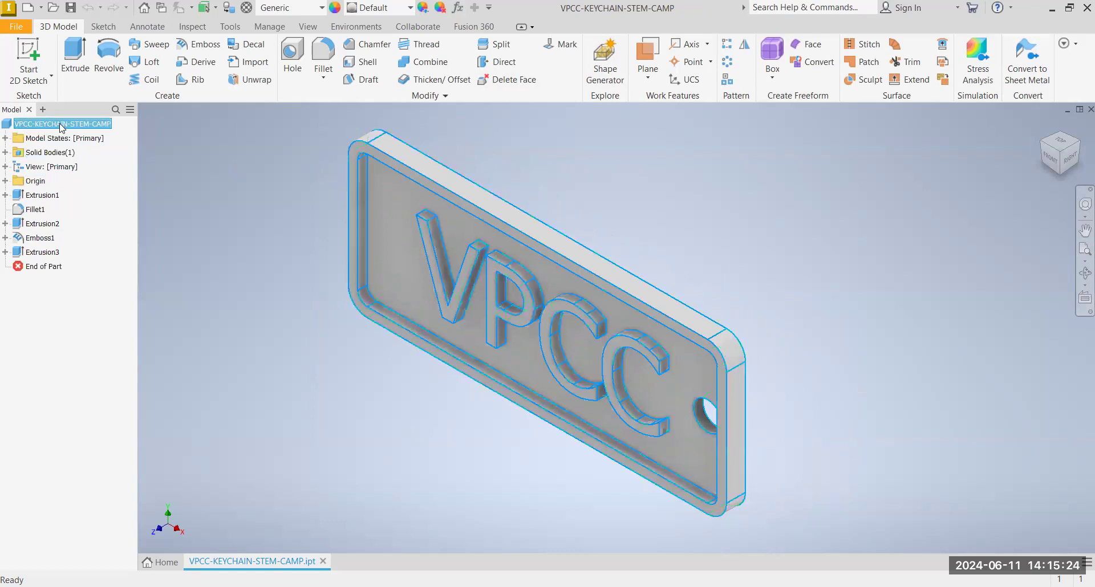
right_click(61, 126)
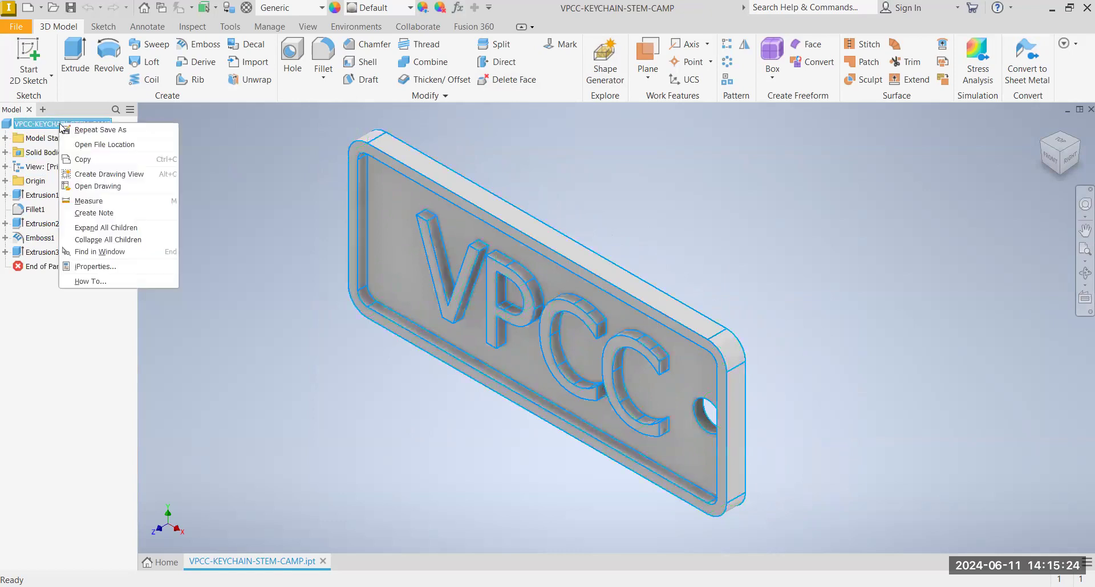
click(94, 267)
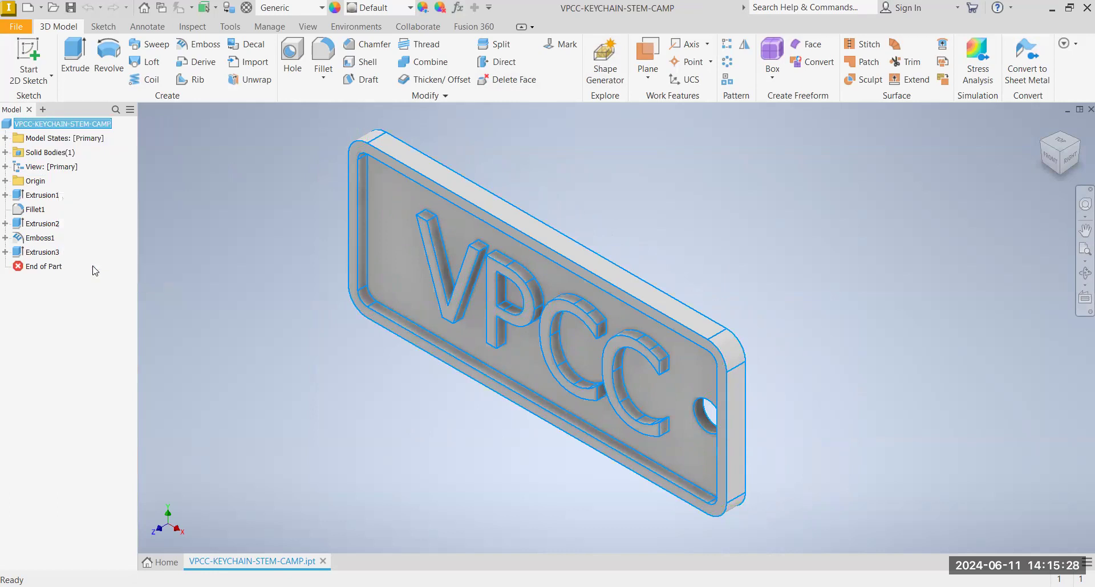
click(588, 101)
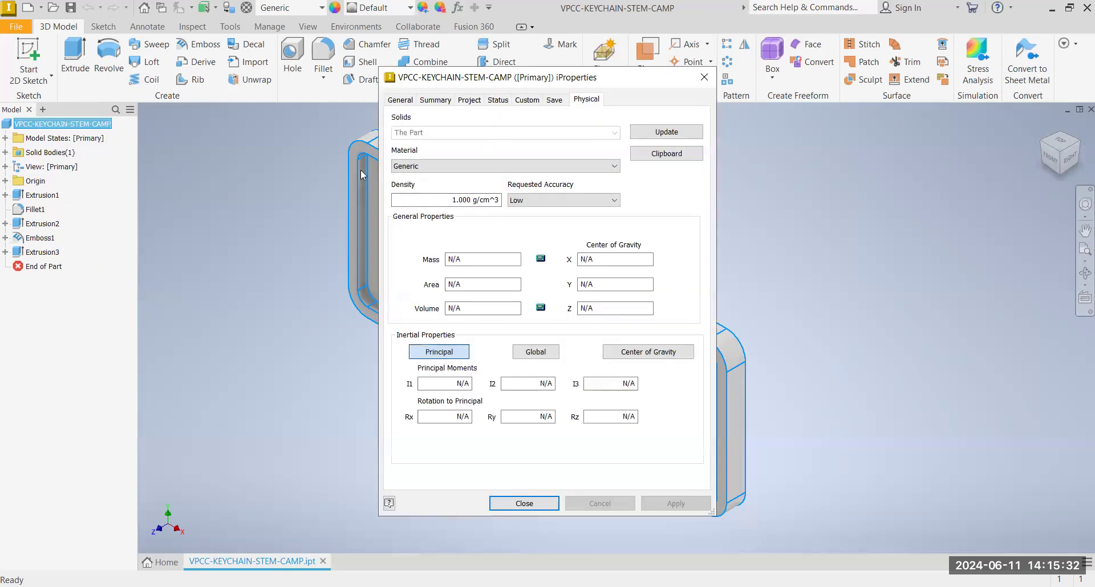
click(616, 169)
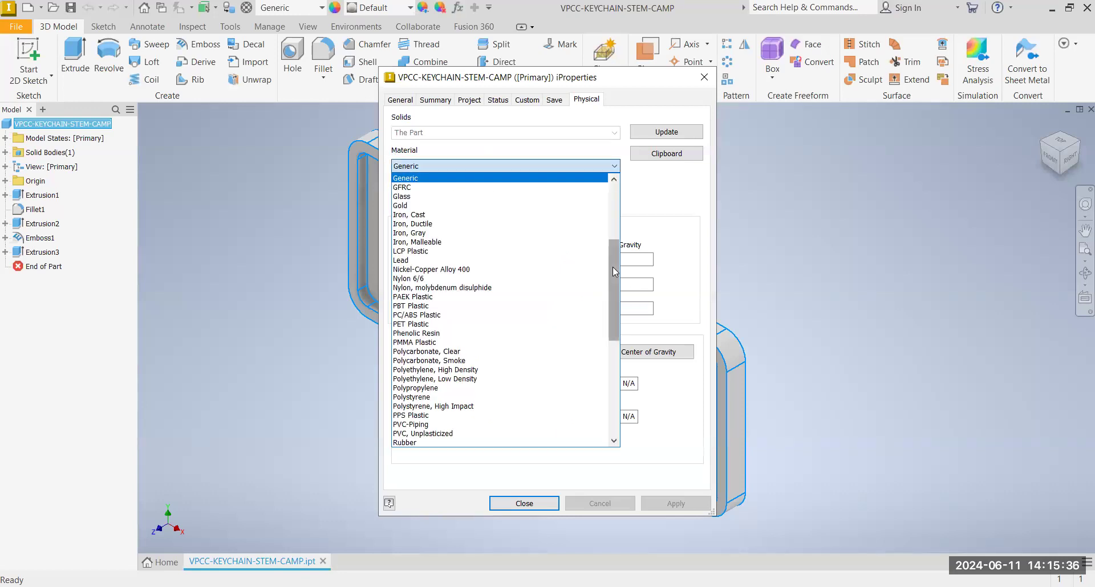
drag(612, 267, 612, 271)
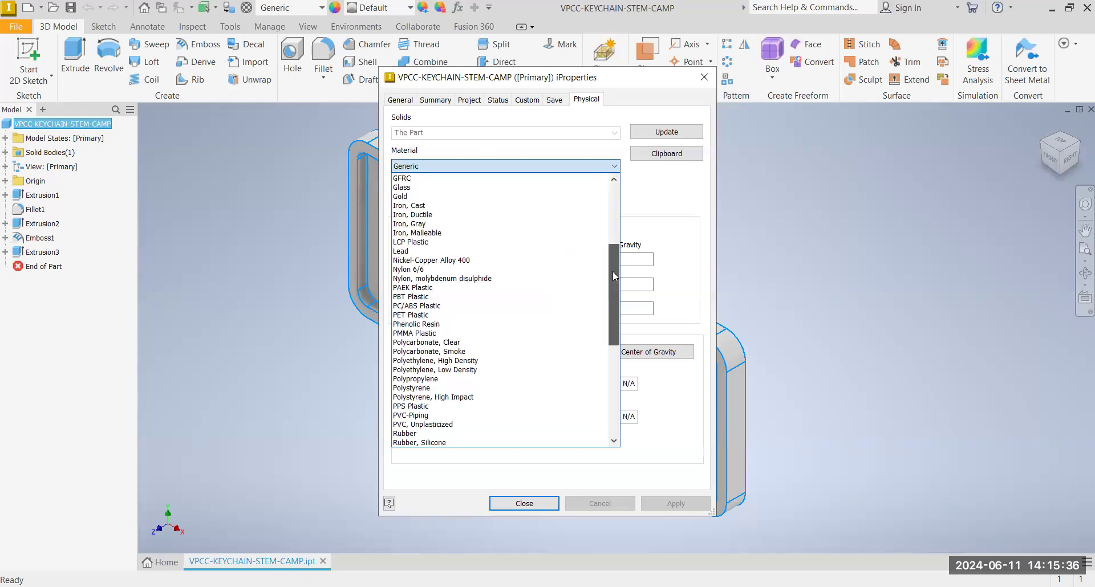
click(472, 197)
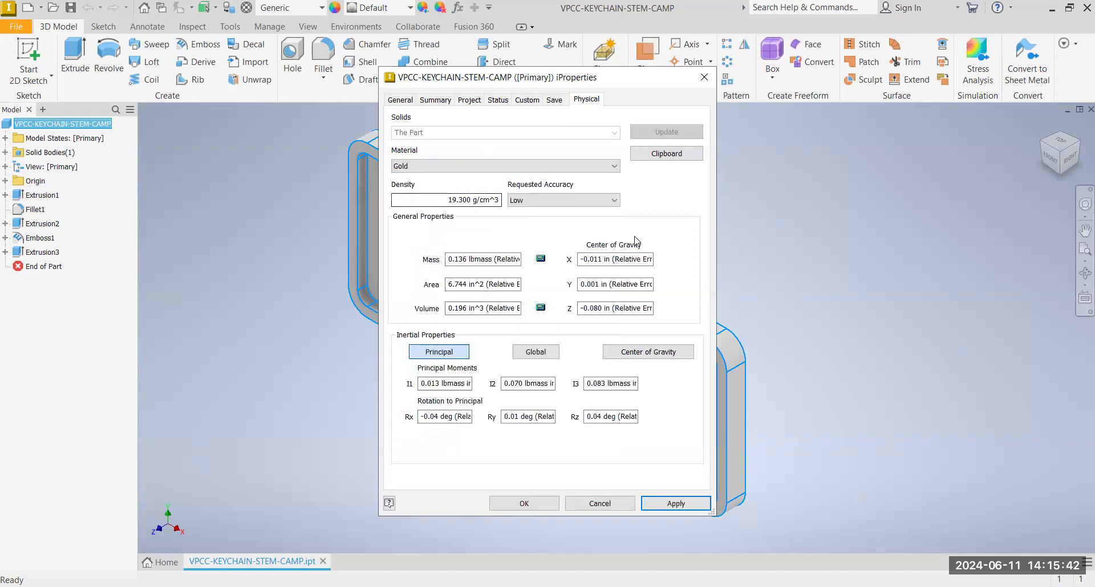
click(677, 508)
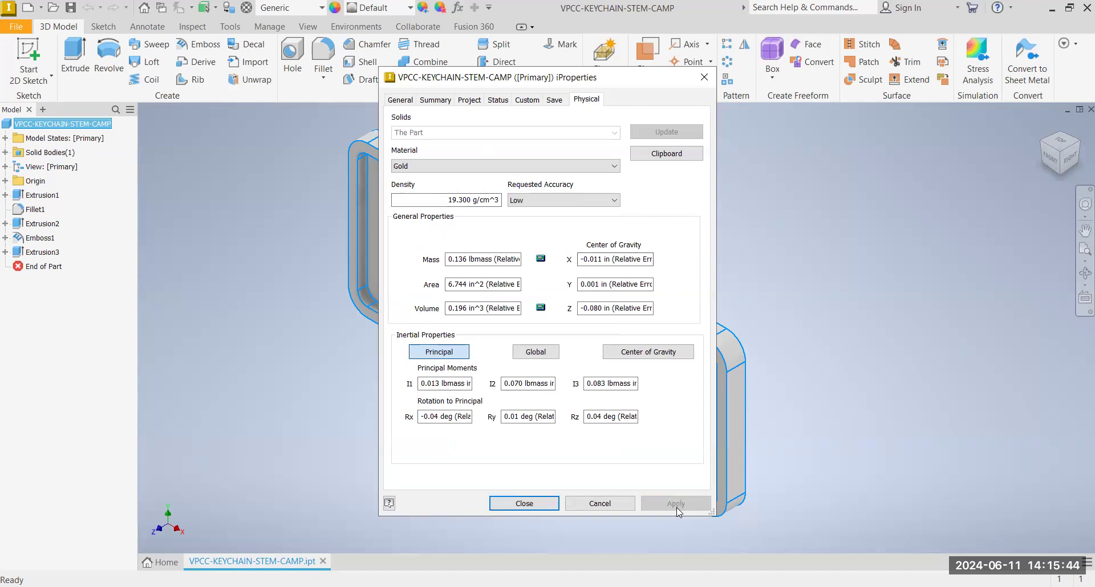
click(524, 504)
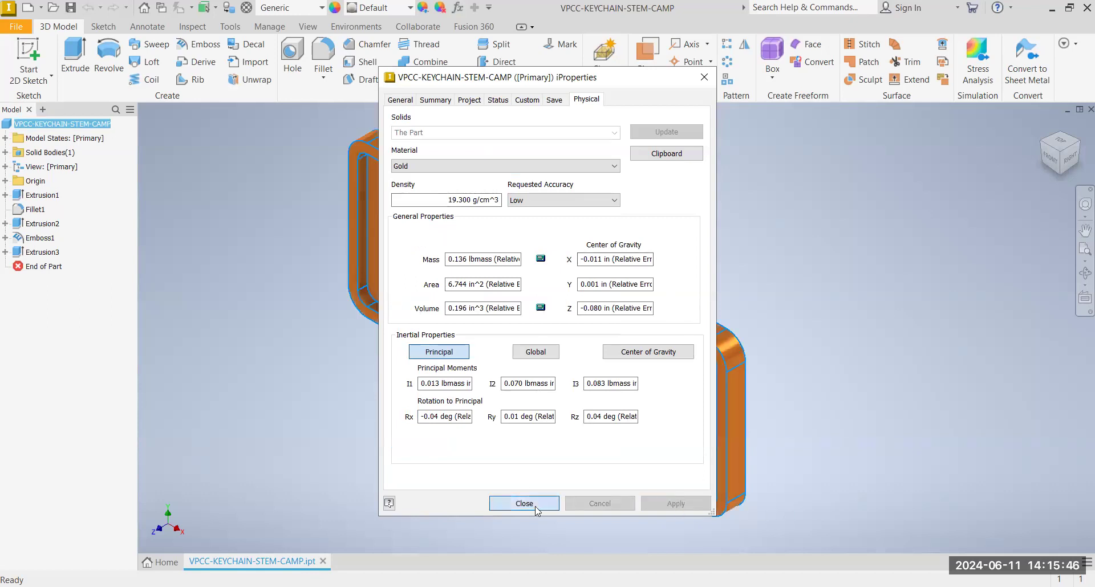
scroll(546, 455, down, 2)
middle_drag(546, 455, 544, 455)
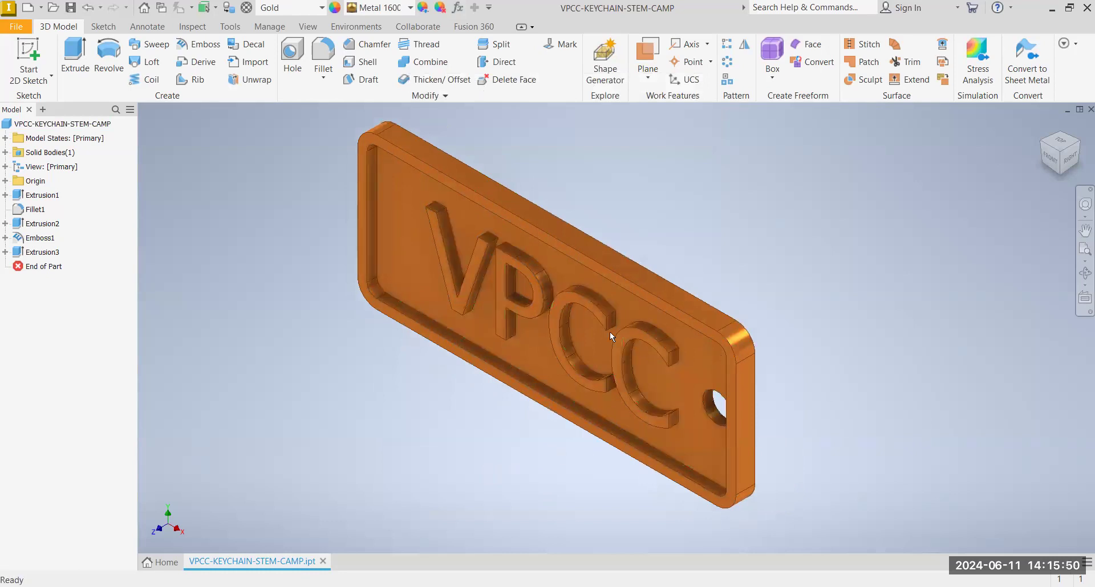
Save the keychain part again with its updated material.
click(60, 123)
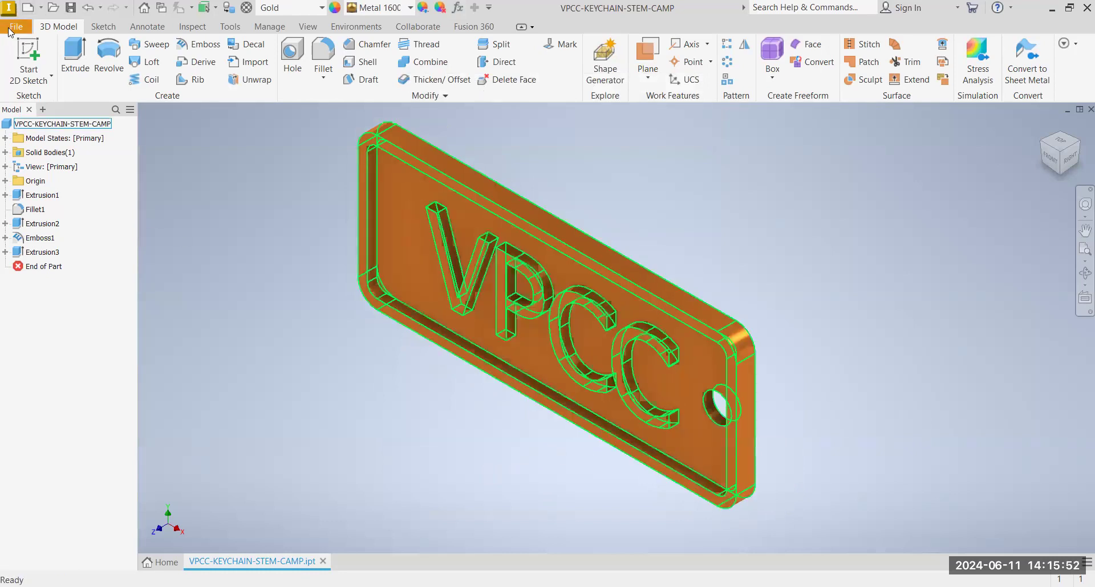
click(10, 29)
click(283, 316)
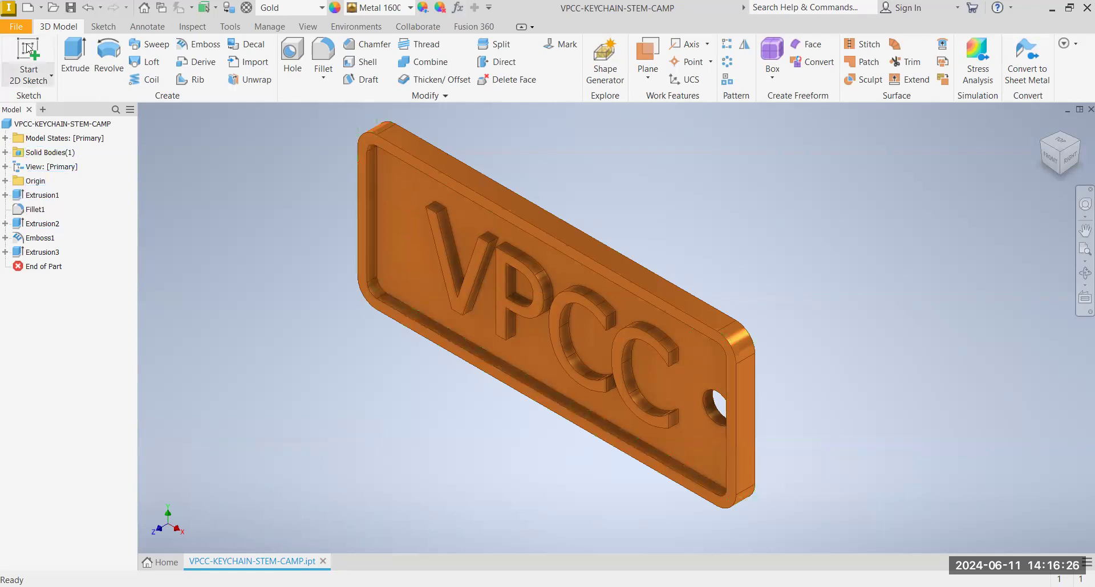
Export the part in CAD format as VPCC-KEYCHAIN-STEM-CAMP.stl, an STL file in the Downloads folder.
click(22, 27)
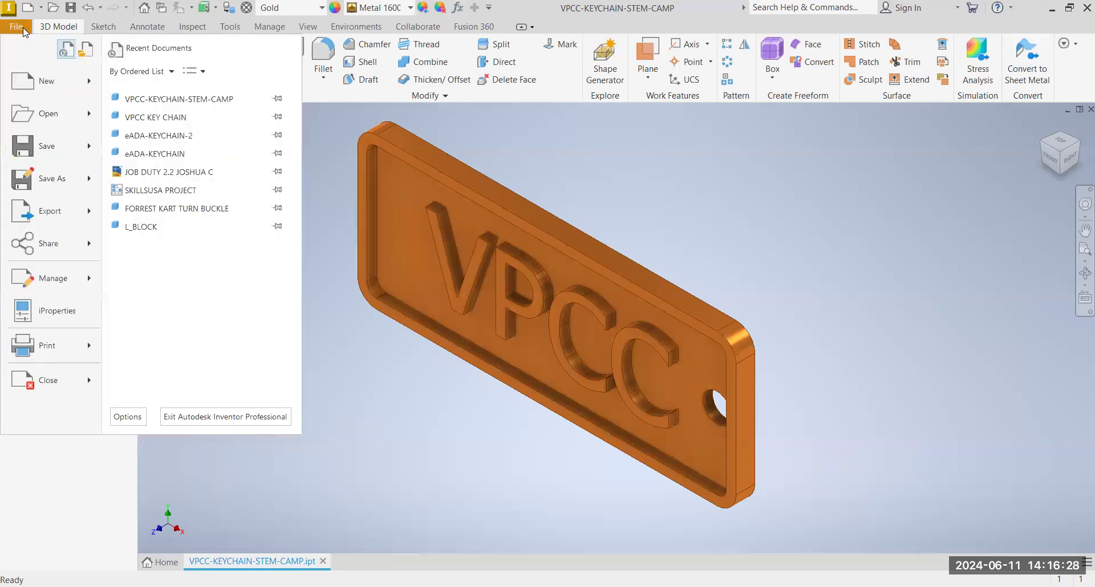
mouse_move(55, 218)
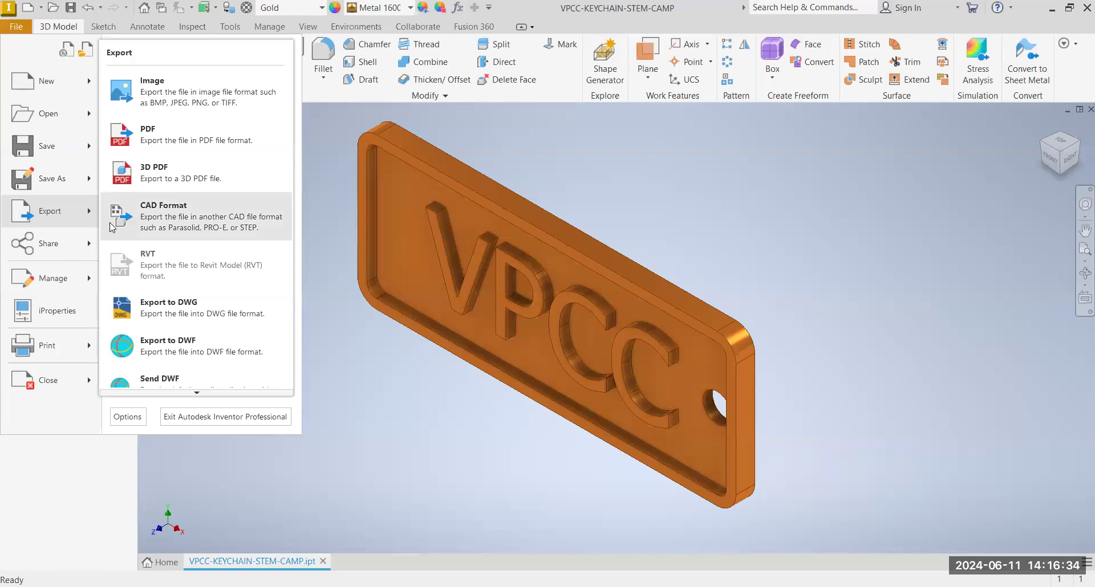
click(181, 219)
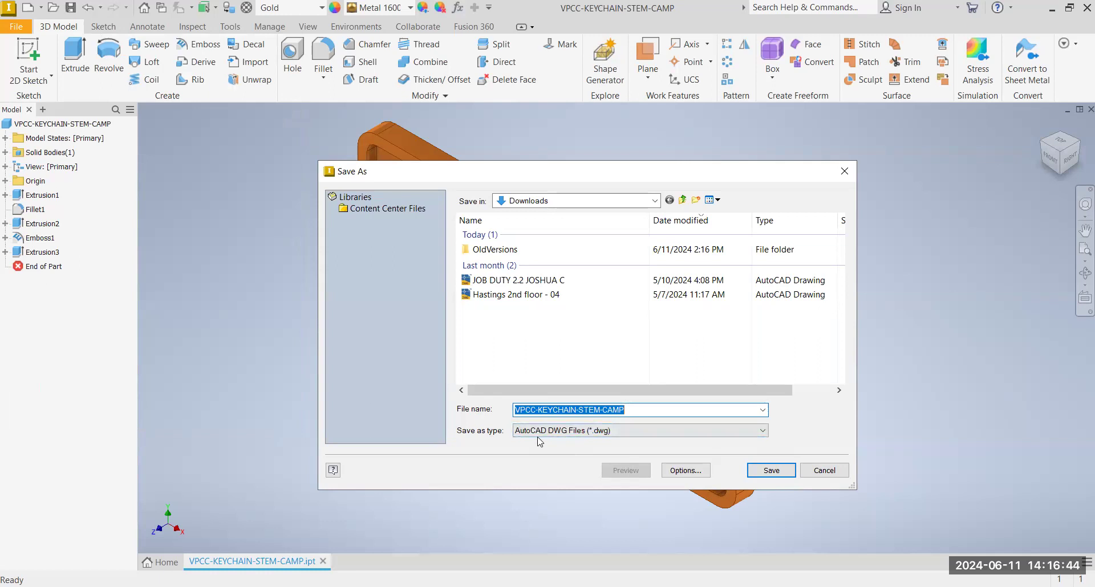
click(763, 432)
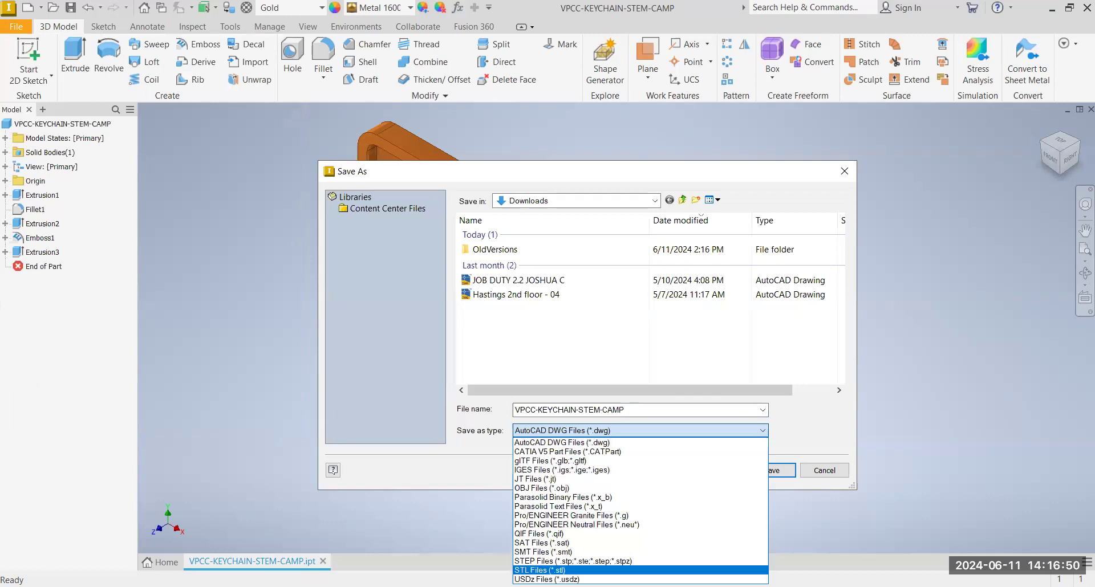
key(Return)
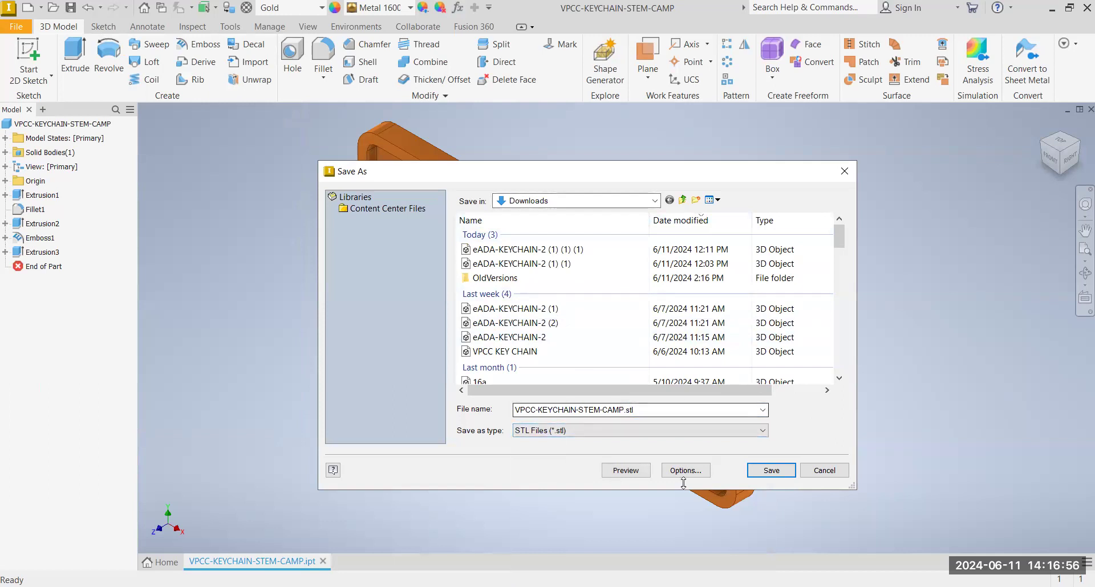
click(764, 473)
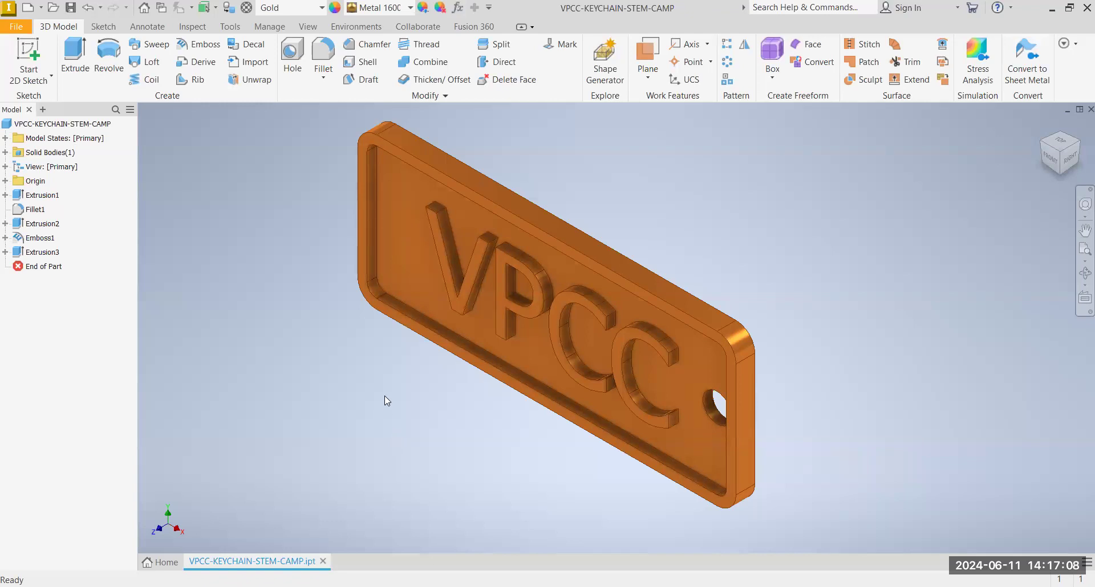
Export an image of the keychain as VPCC-KEYCHAIN-STEM-CAMP.png in PNG format to the Downloads folder.
click(17, 32)
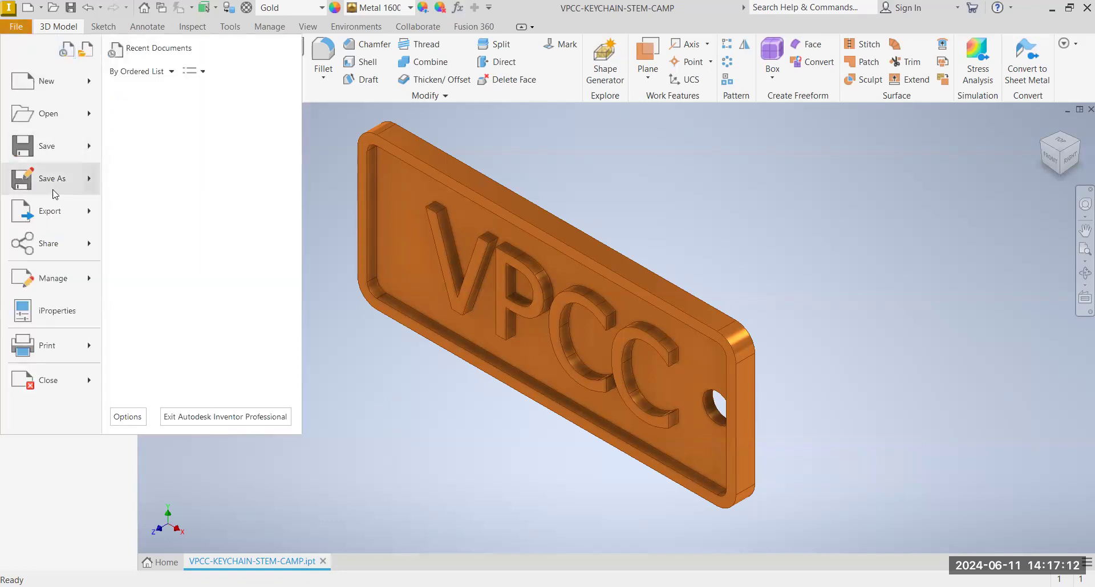
mouse_move(55, 193)
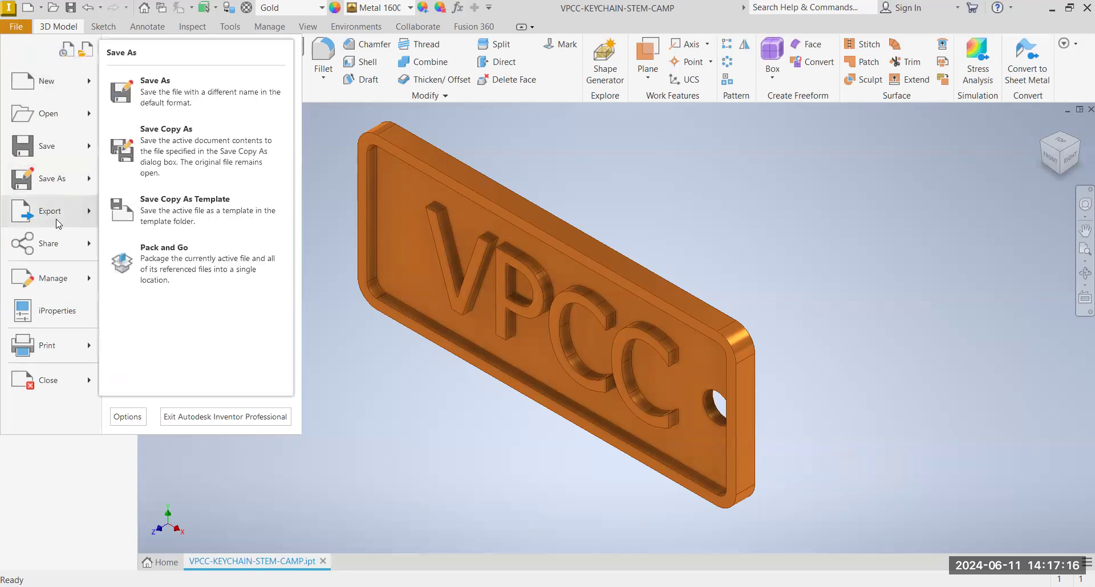
mouse_move(56, 221)
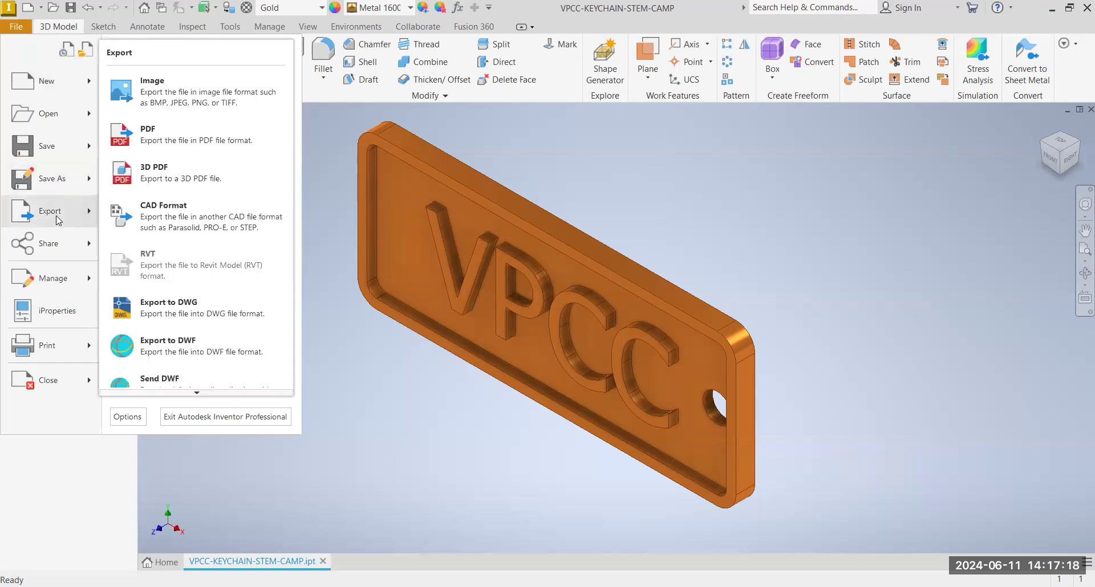
click(170, 97)
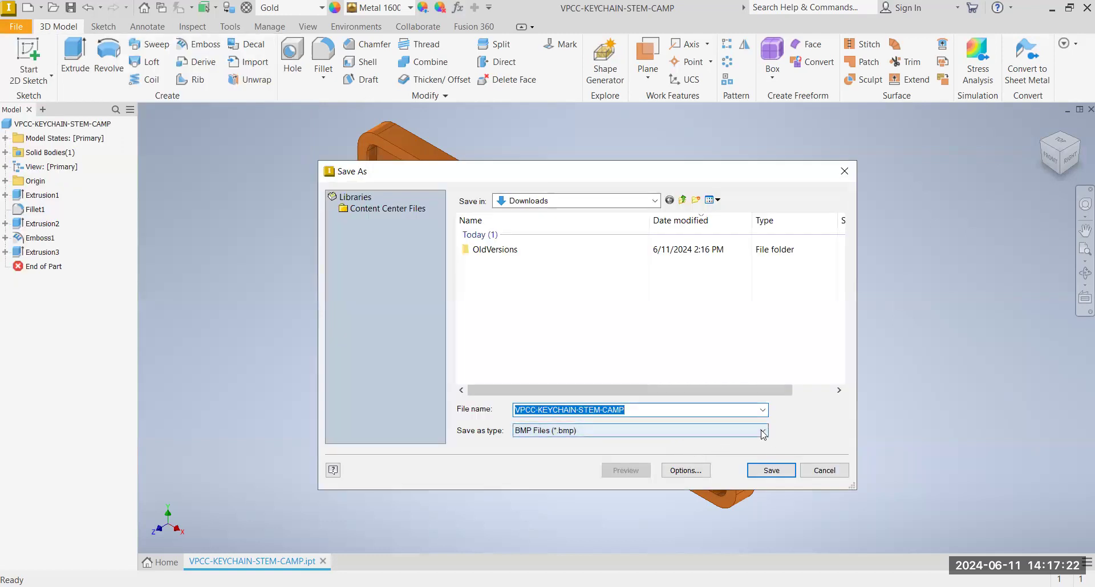
click(763, 431)
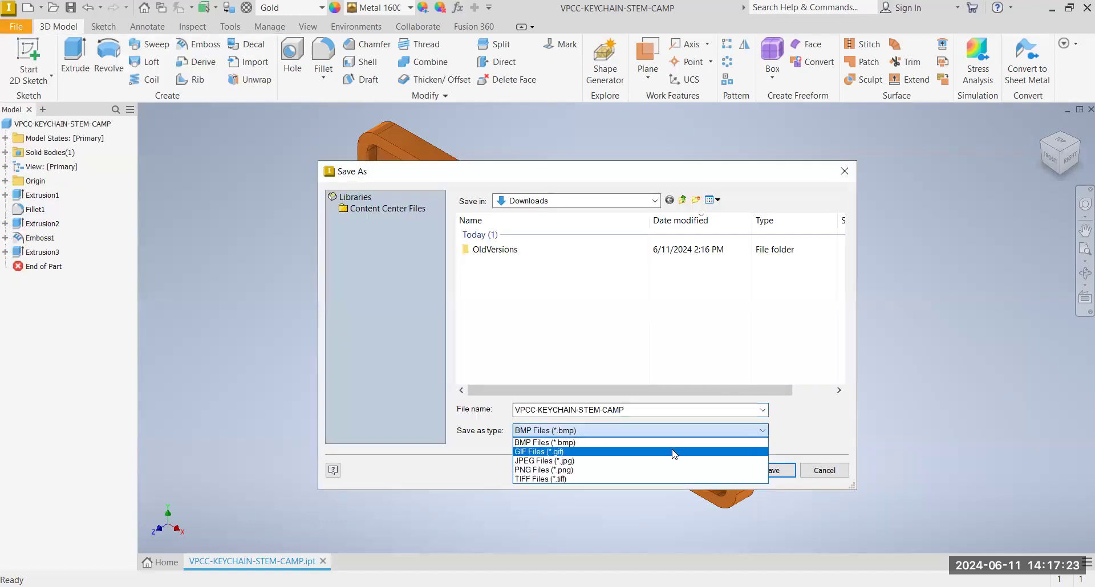
click(592, 471)
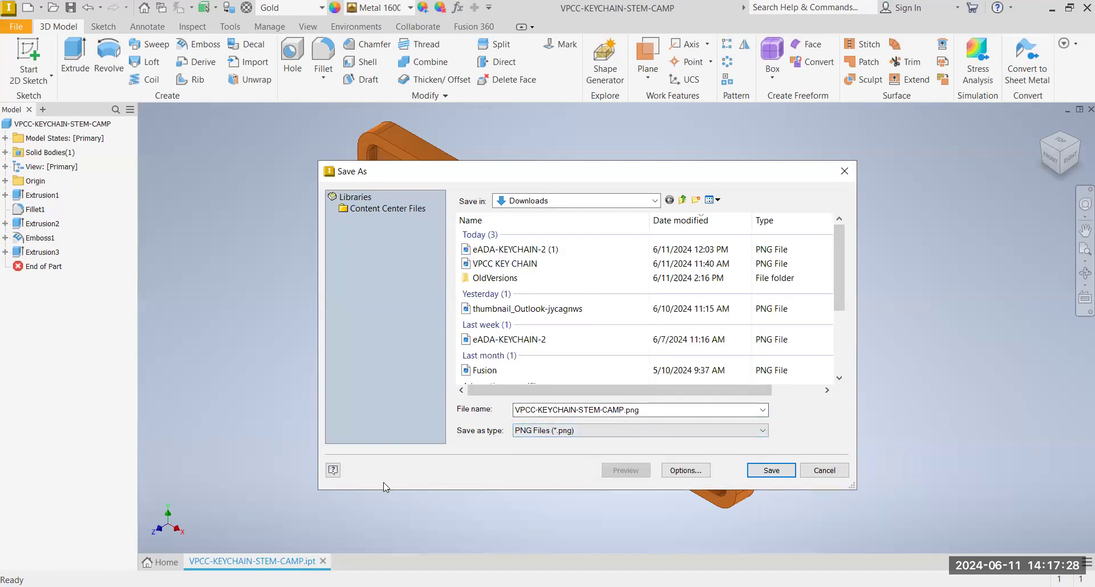
click(770, 471)
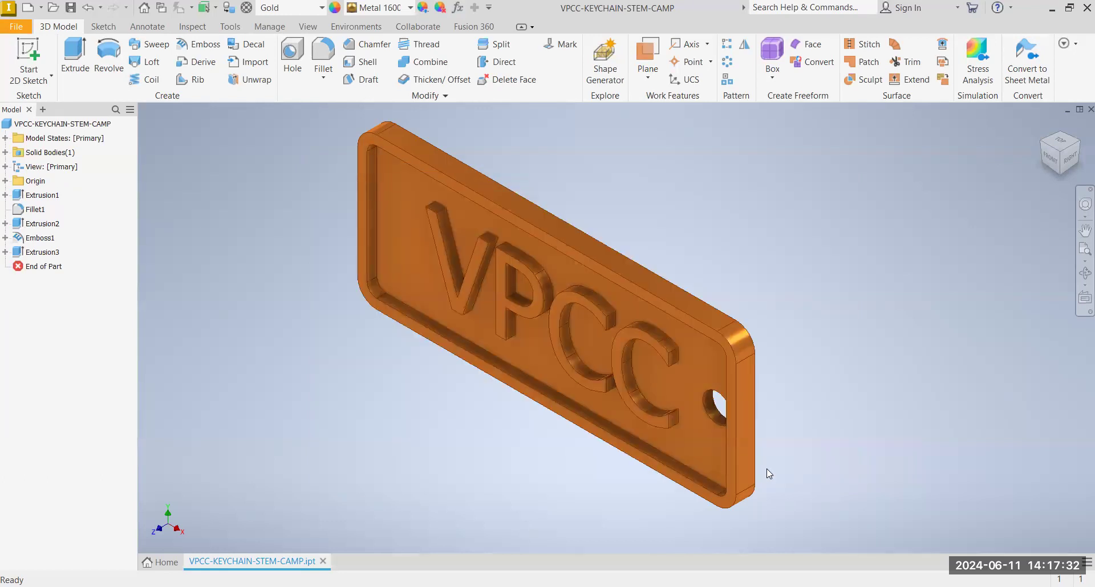